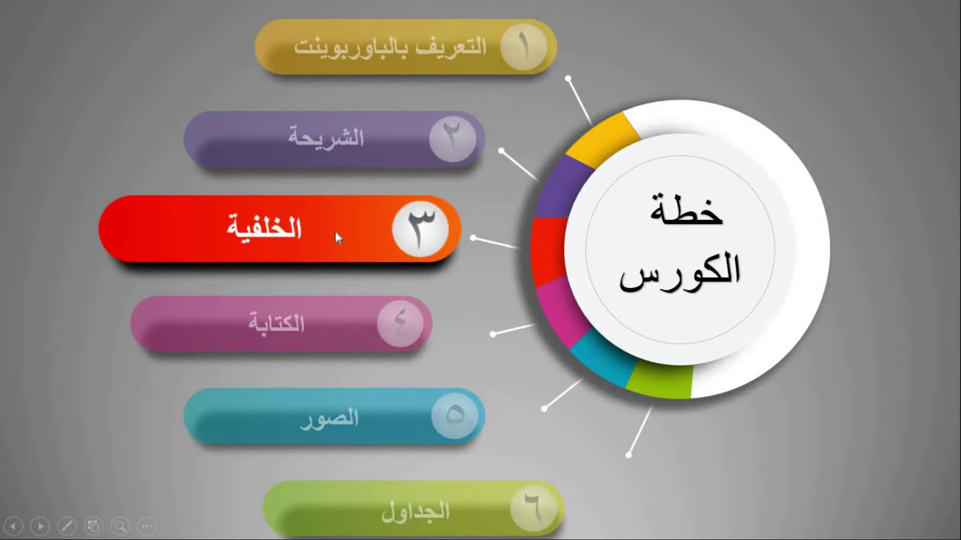
# - End the course-plan slide show from its right-click menu and return to editing
pyautogui.rightClick(805, 145)
pyautogui.click(831, 345)
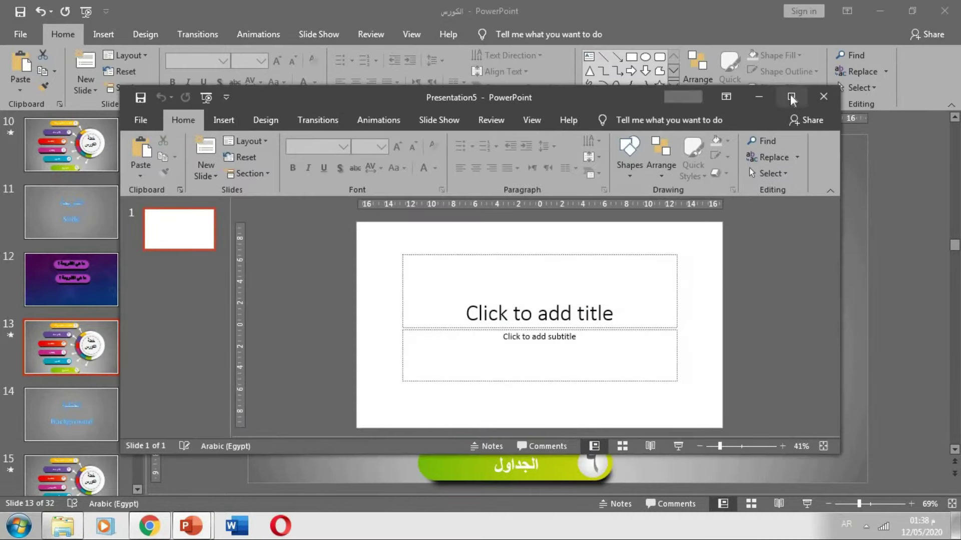
# - Maximize Presentation5 and switch its first slide to the Blank layout
pyautogui.click(791, 99)
pyautogui.rightClick(84, 168)
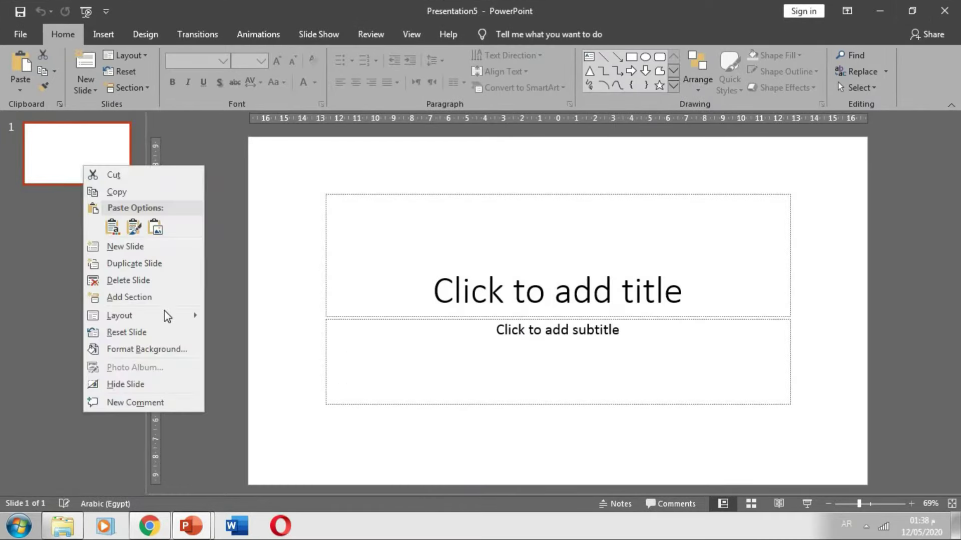
pyautogui.moveTo(120, 315)
pyautogui.click(239, 465)
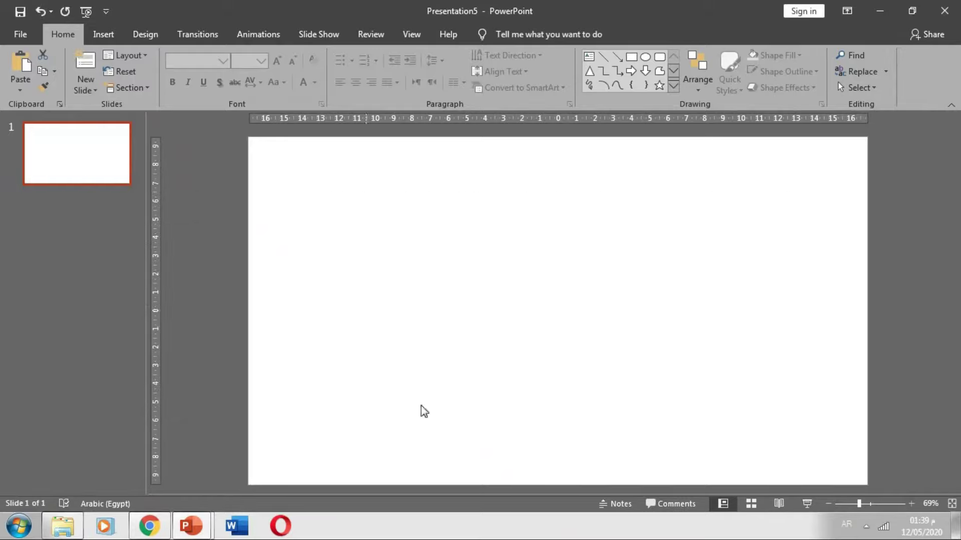
# - Try light blue solid, grey preset gradient and texture backgrounds, settling on a dotted pattern fill
pyautogui.rightClick(465, 230)
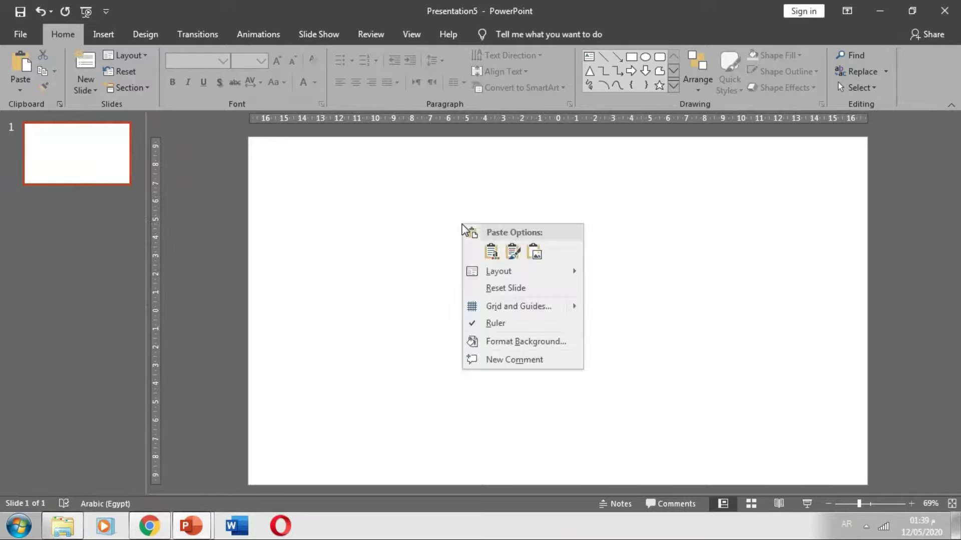
pyautogui.click(525, 342)
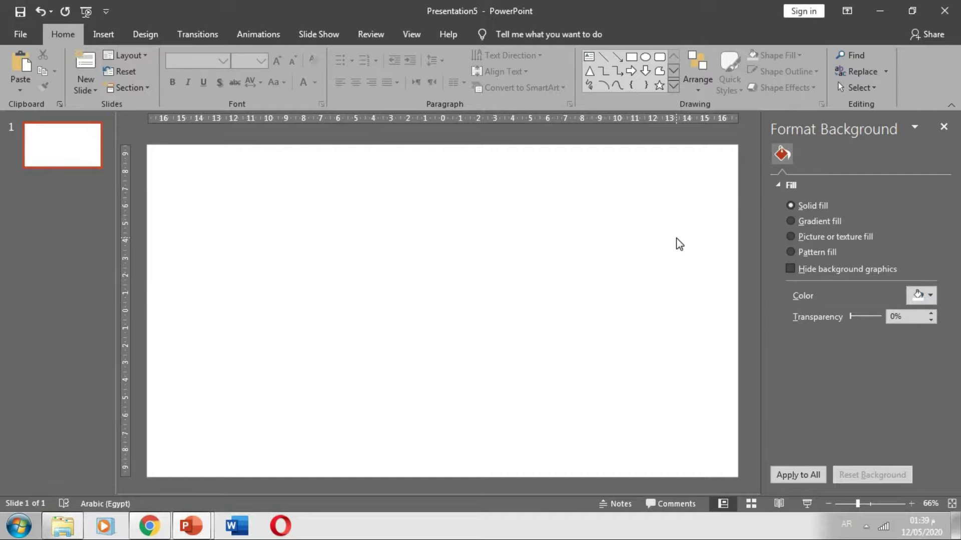
pyautogui.click(922, 296)
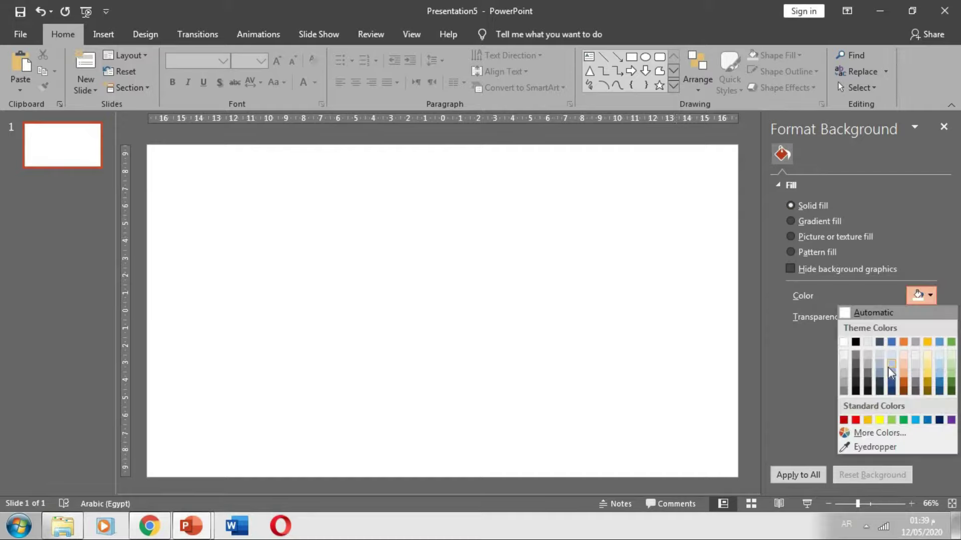
pyautogui.click(891, 373)
pyautogui.click(820, 221)
pyautogui.click(922, 295)
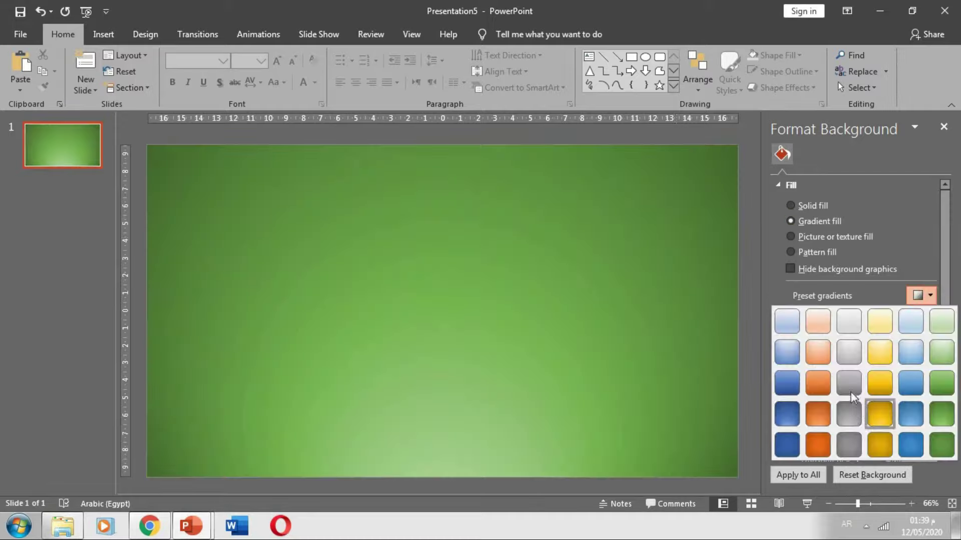
pyautogui.click(850, 393)
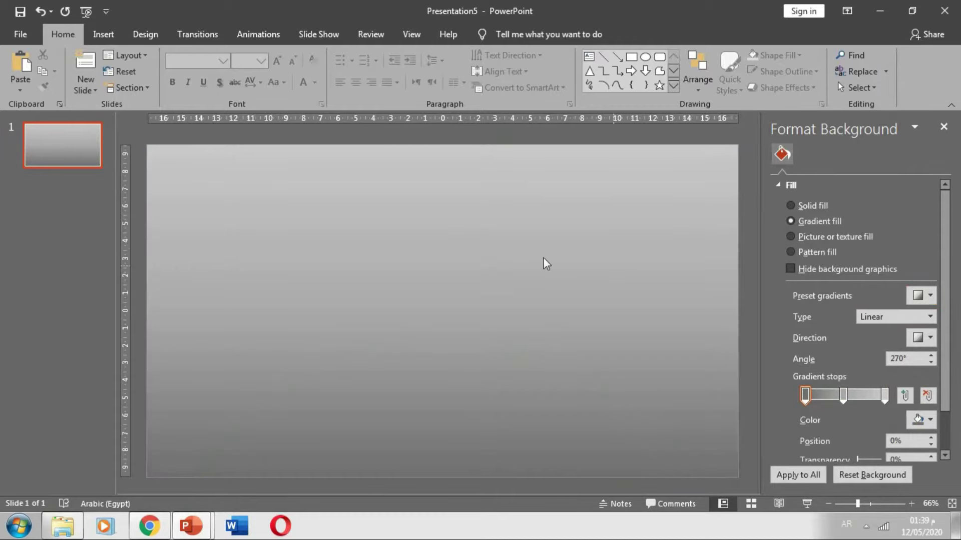
pyautogui.click(833, 237)
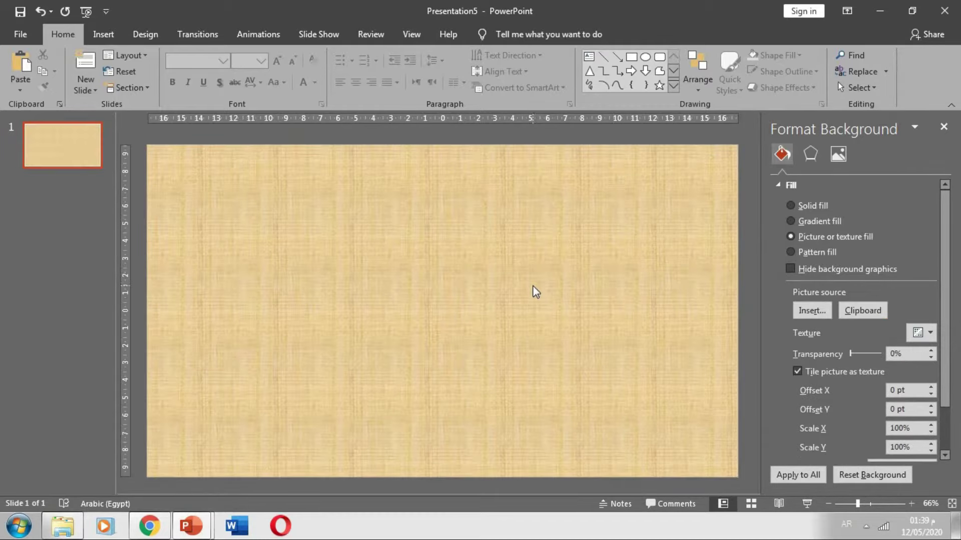
pyautogui.click(923, 333)
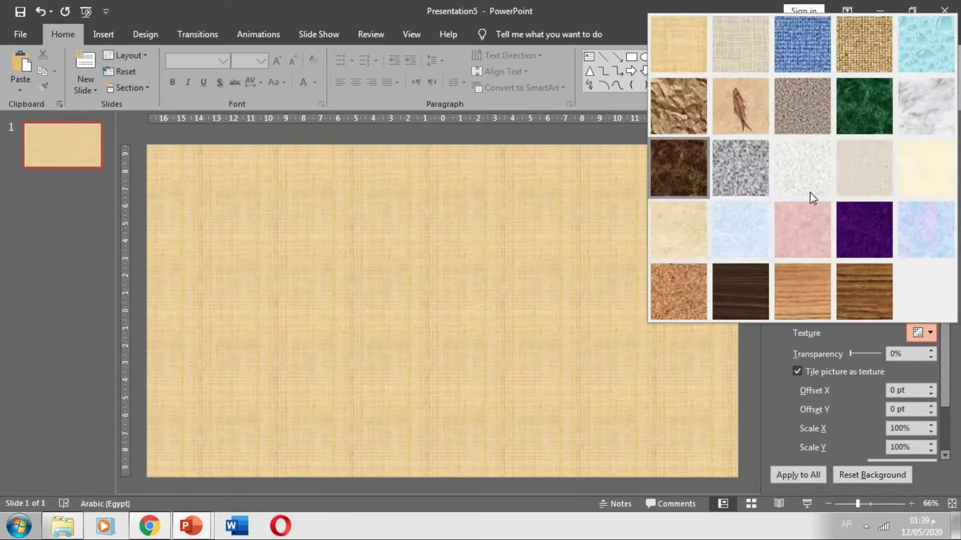
pyautogui.press('Escape')
pyautogui.click(815, 252)
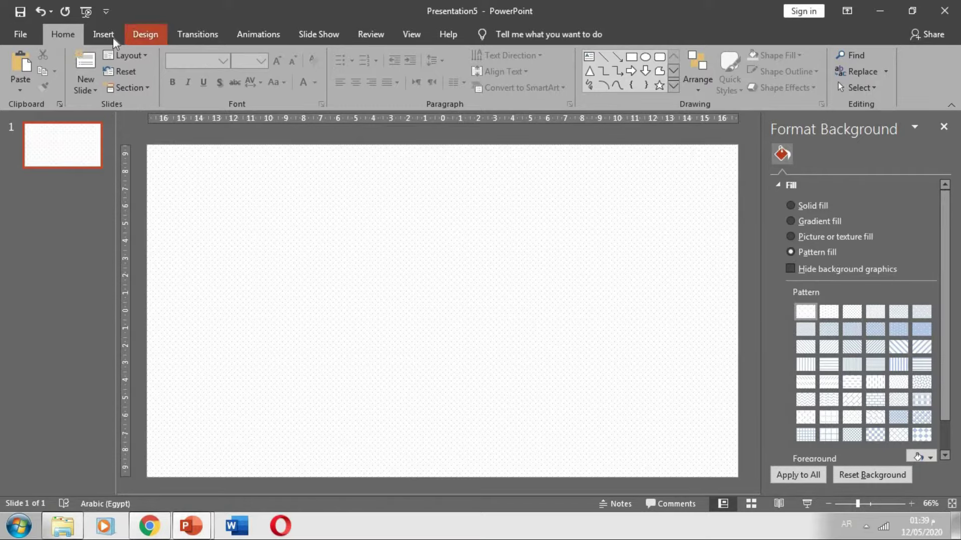
# - Try the green theme, then apply the pink-purple theme to the presentation
pyautogui.click(143, 35)
pyautogui.click(535, 89)
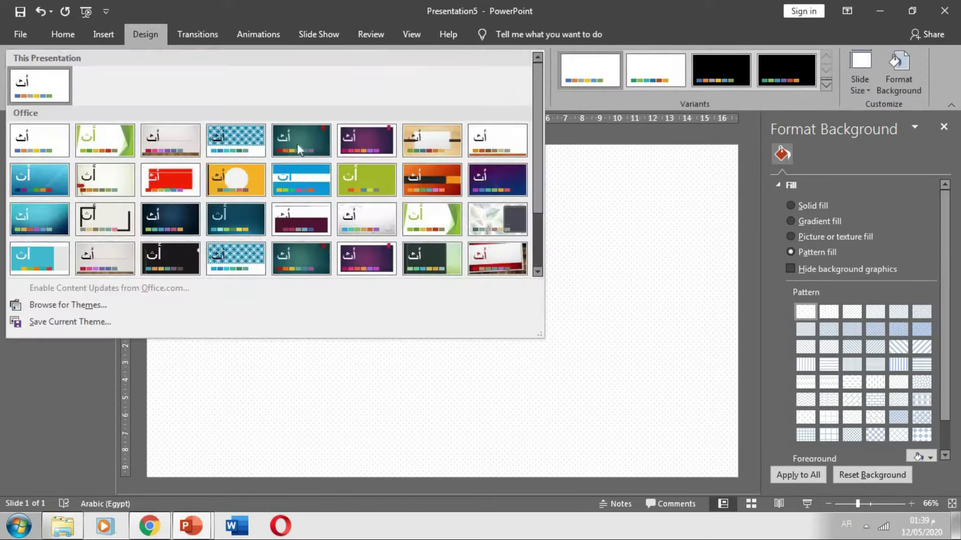
pyautogui.click(299, 145)
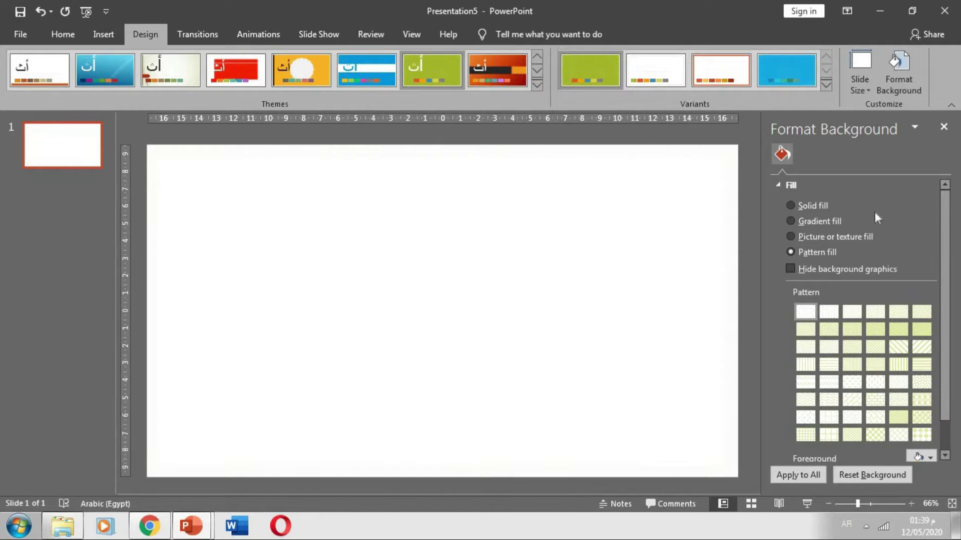
pyautogui.click(790, 206)
pyautogui.click(537, 86)
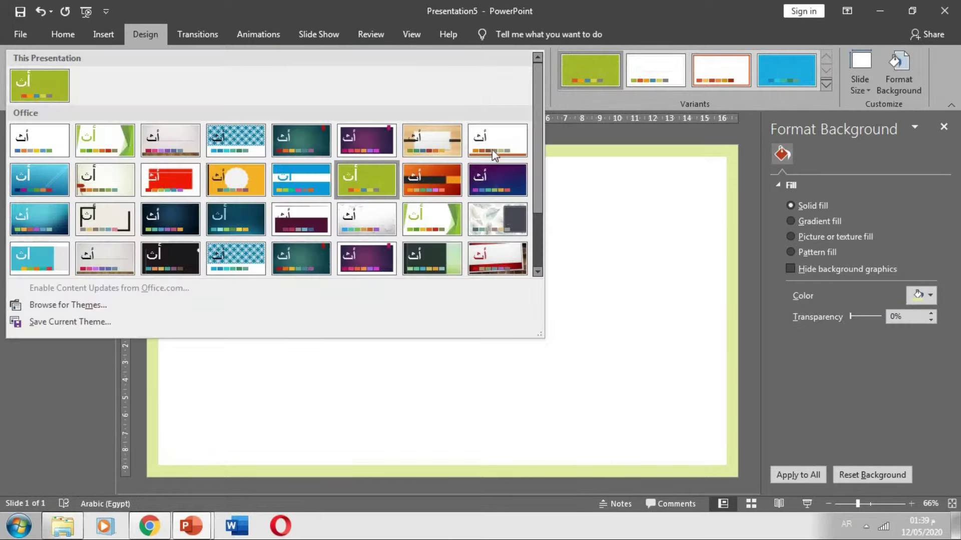
pyautogui.click(492, 181)
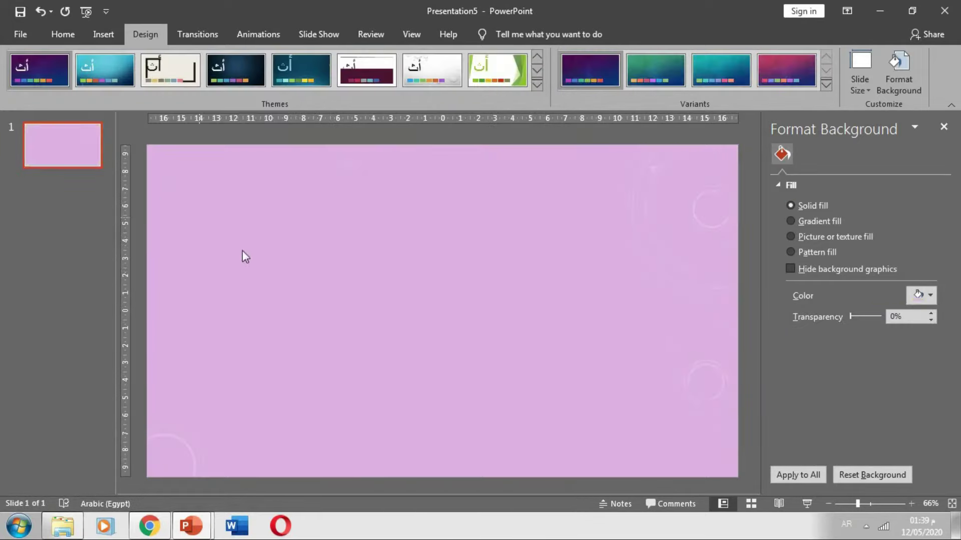
# - Add two slides, give slide 2 alone the water-droplet theme, and return to the course deck
pyautogui.hotkey('ctrl', 'm')
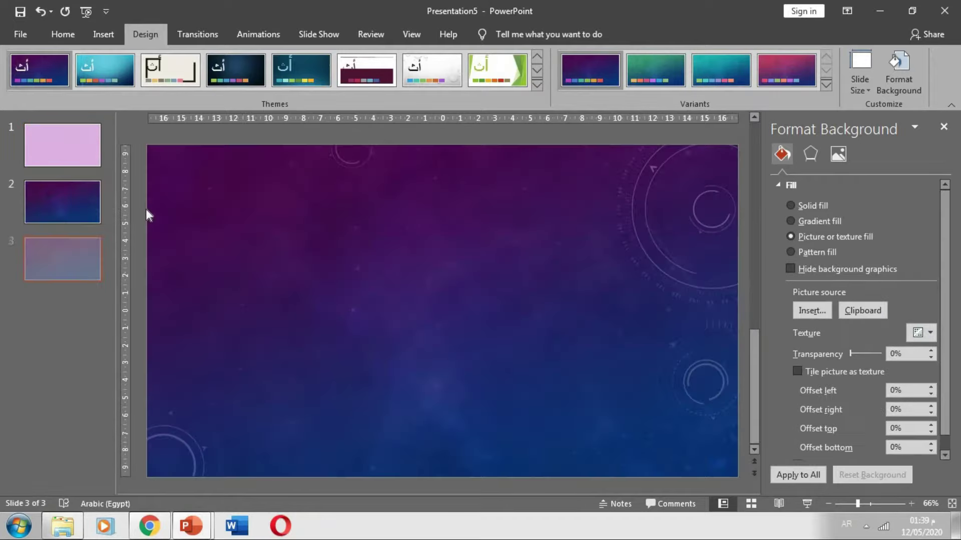
pyautogui.hotkey('ctrl', 'm')
pyautogui.hotkey('ctrl', 'm')
pyautogui.click(43, 217)
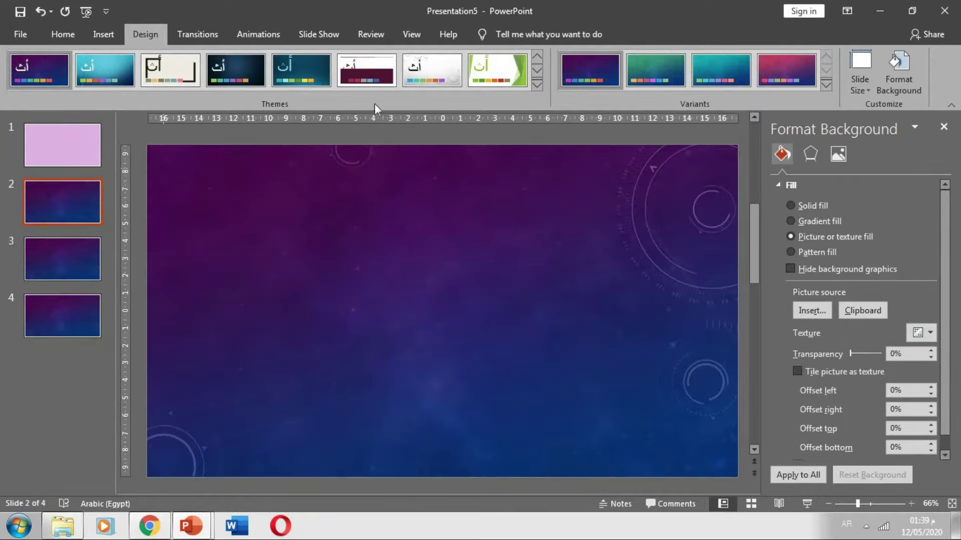
pyautogui.click(540, 85)
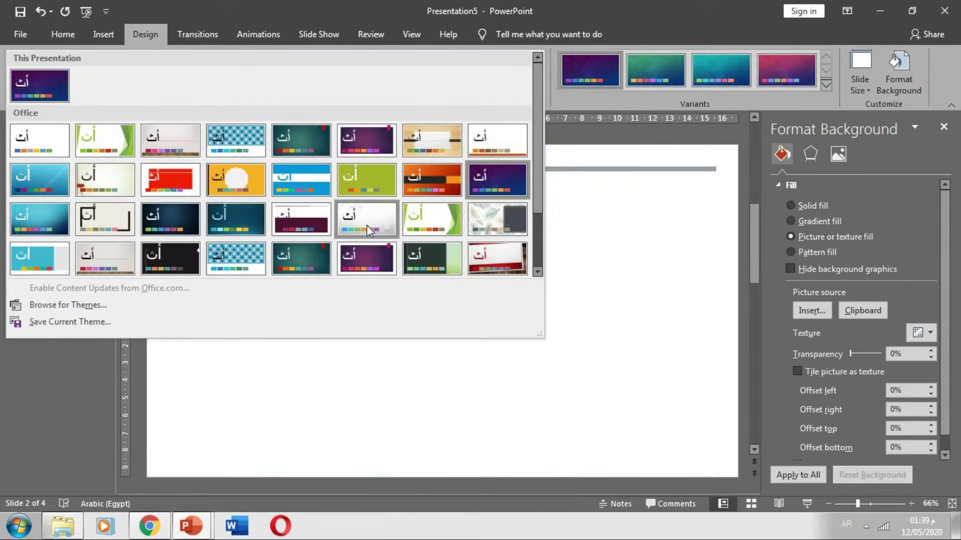
pyautogui.rightClick(366, 225)
pyautogui.click(434, 249)
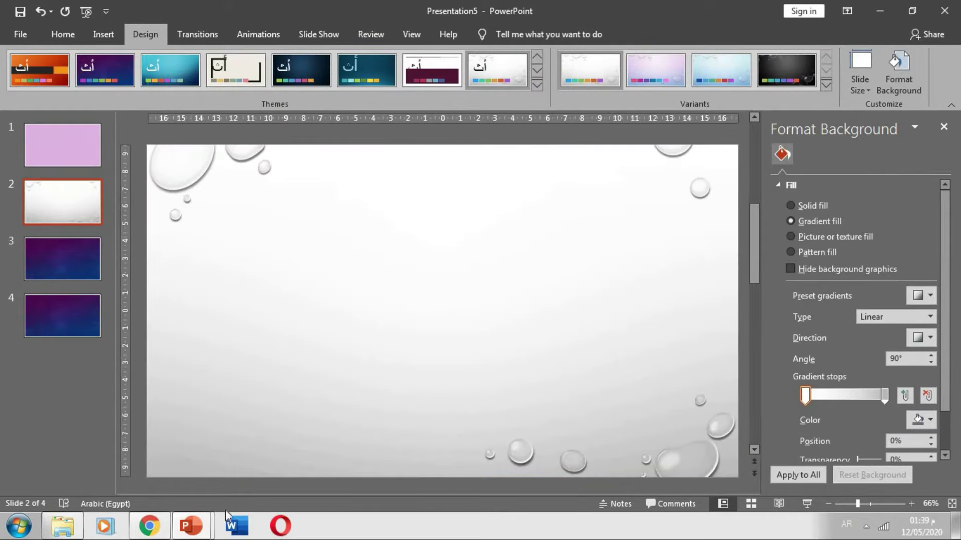
pyautogui.moveTo(190, 526)
pyautogui.click(160, 478)
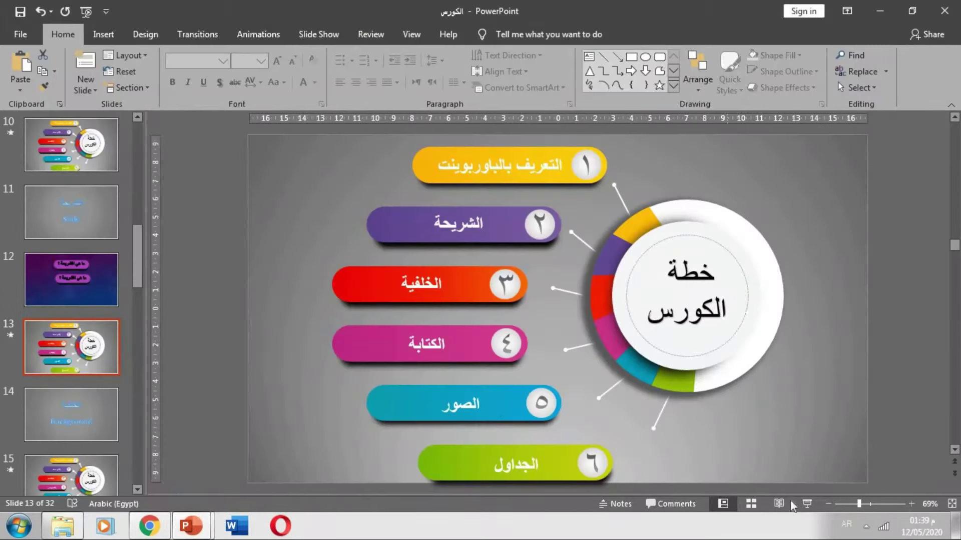
# - Scroll to course-plan slide 15, start the slide show from it, and bring up the show menu
pyautogui.scroll(-1, 535, 429)
pyautogui.scroll(-1, 710, 466)
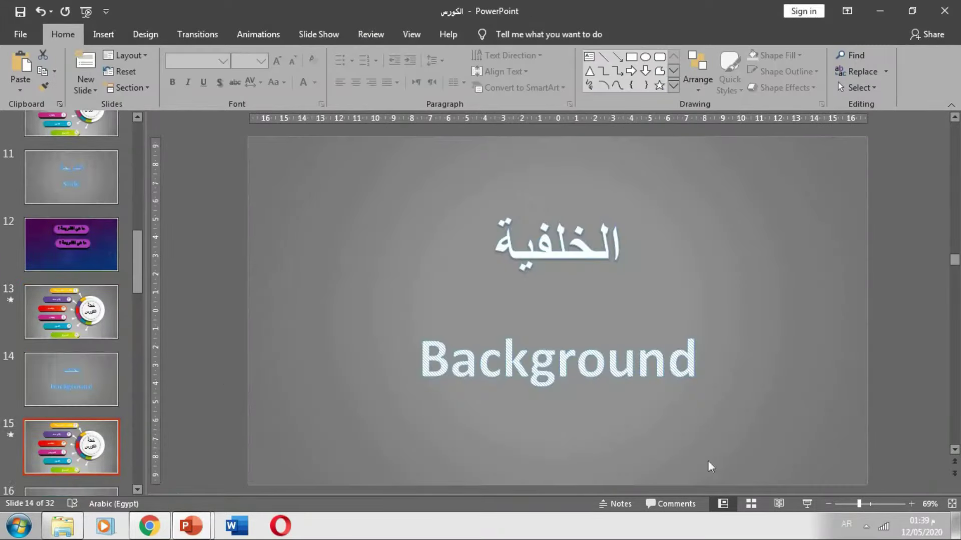
pyautogui.scroll(-1, 710, 467)
pyautogui.click(807, 504)
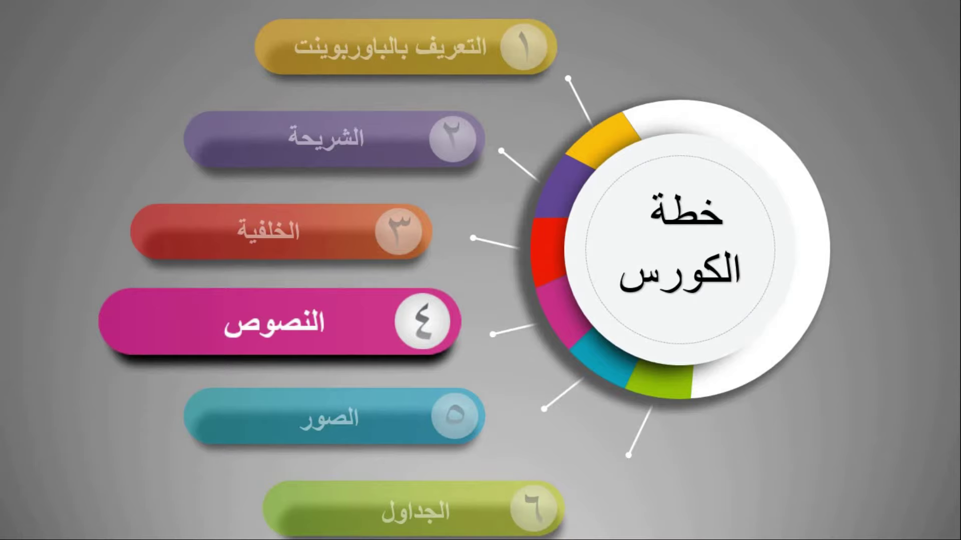
pyautogui.rightClick(717, 201)
# - End the slide show and bring the Presentation5 window to the front
pyautogui.click(765, 403)
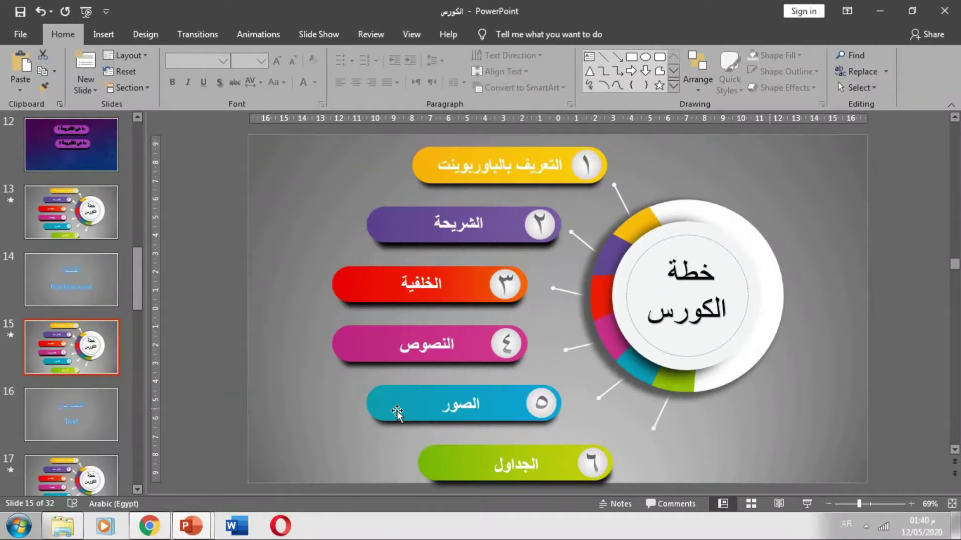
pyautogui.click(189, 526)
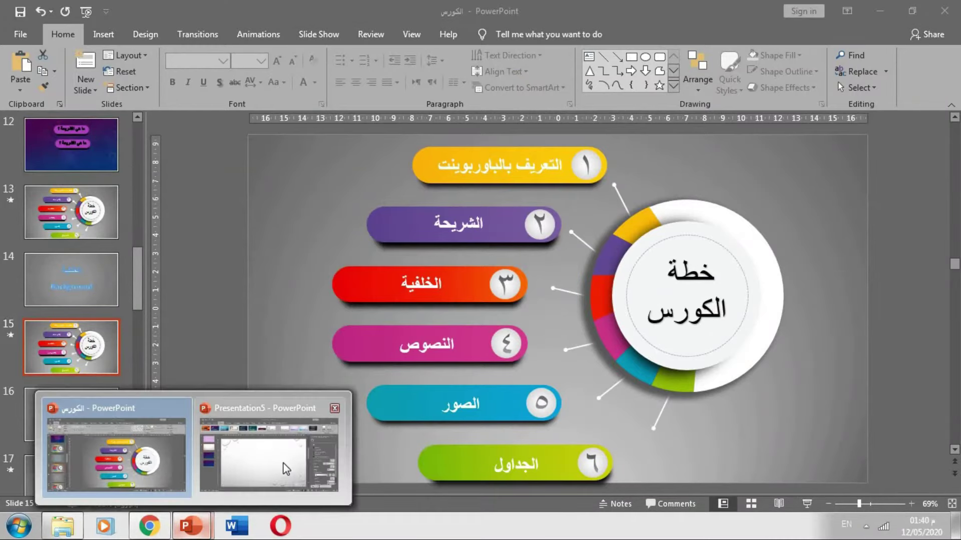
pyautogui.click(283, 478)
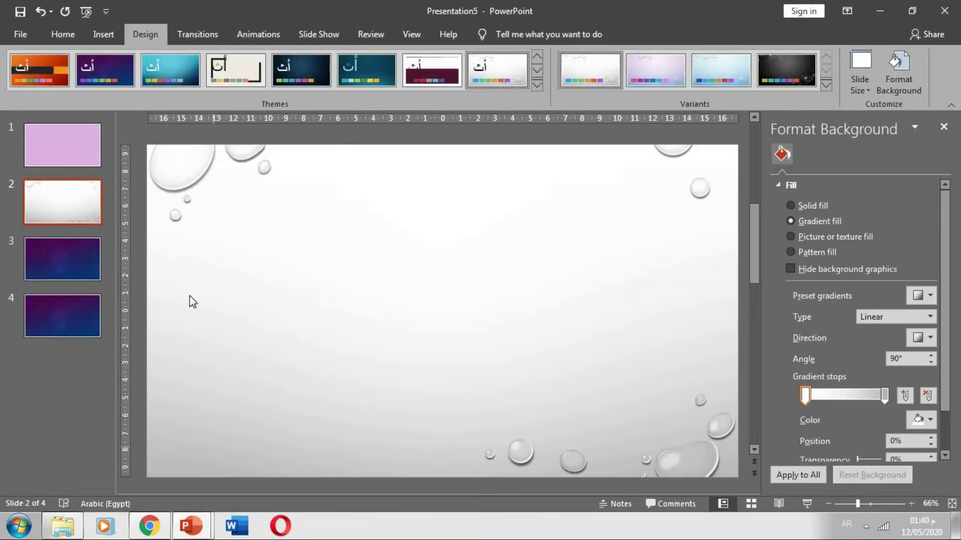
# - Delete slides 4, 3 and 2, leaving only slide 1
pyautogui.click(50, 327)
pyautogui.press('Delete')
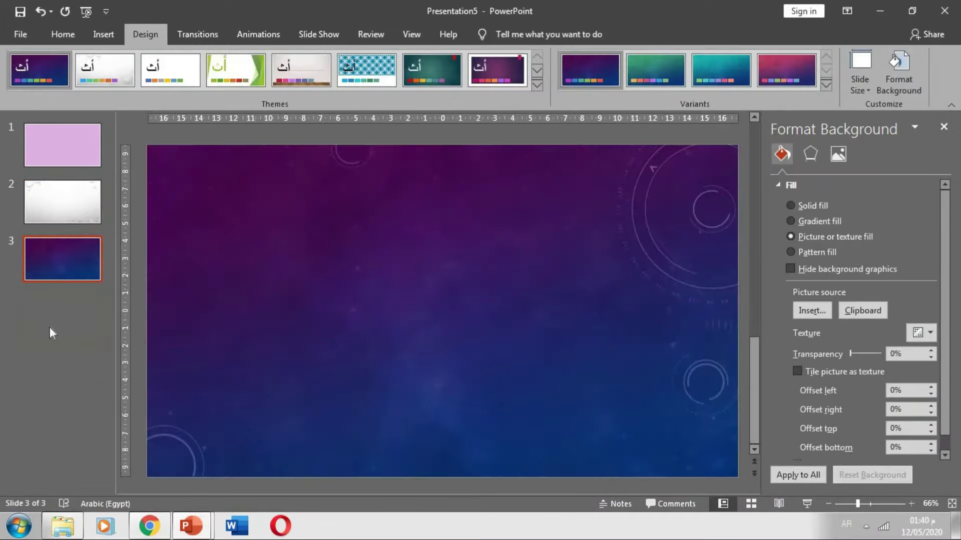
pyautogui.press('Delete')
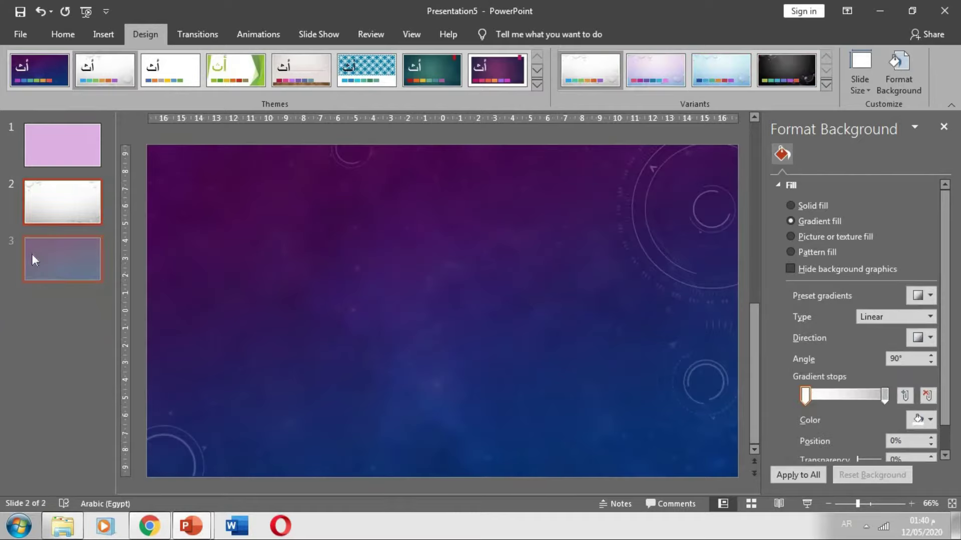
pyautogui.rightClick(55, 213)
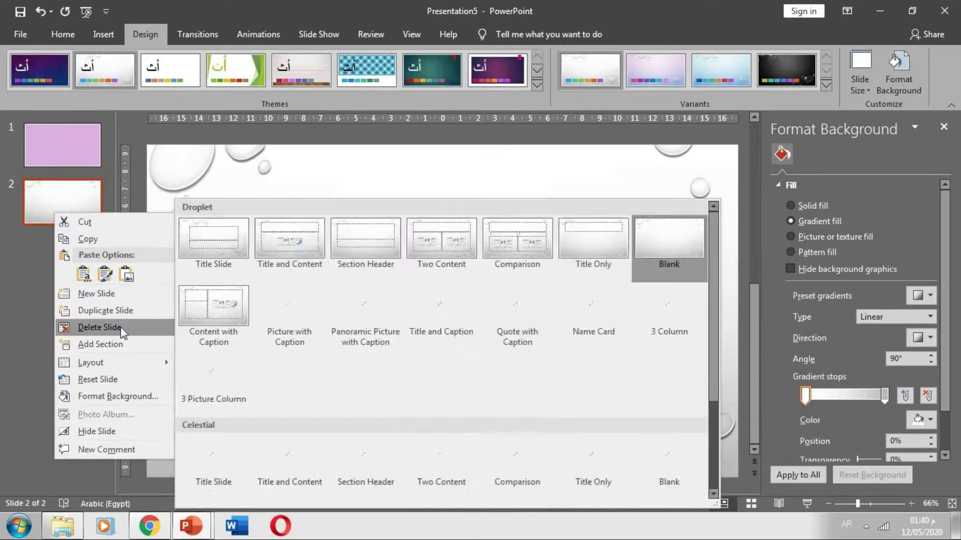
pyautogui.click(105, 327)
# - Keep slide 1 on the Blank layout and browse the theme gallery without applying a theme
pyautogui.click(943, 126)
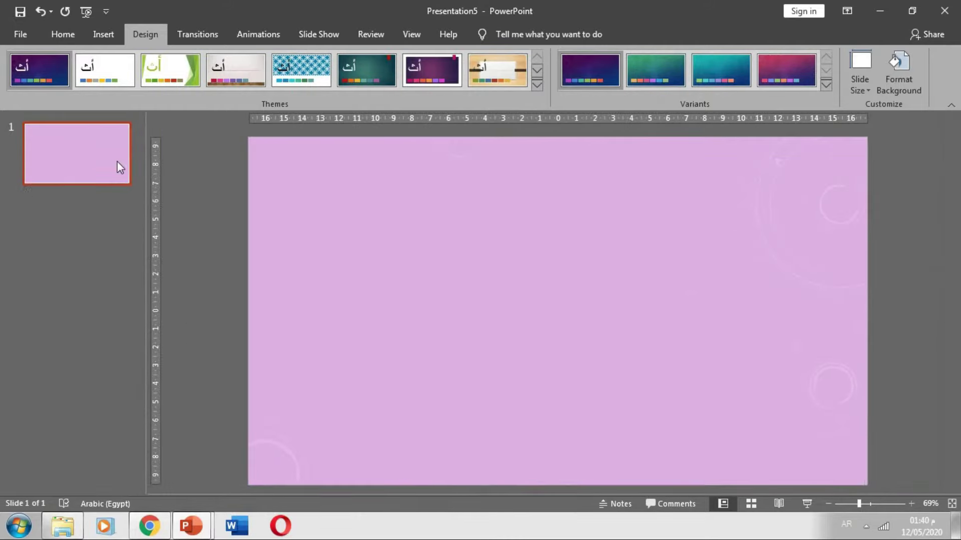
pyautogui.rightClick(119, 161)
pyautogui.moveTo(154, 310)
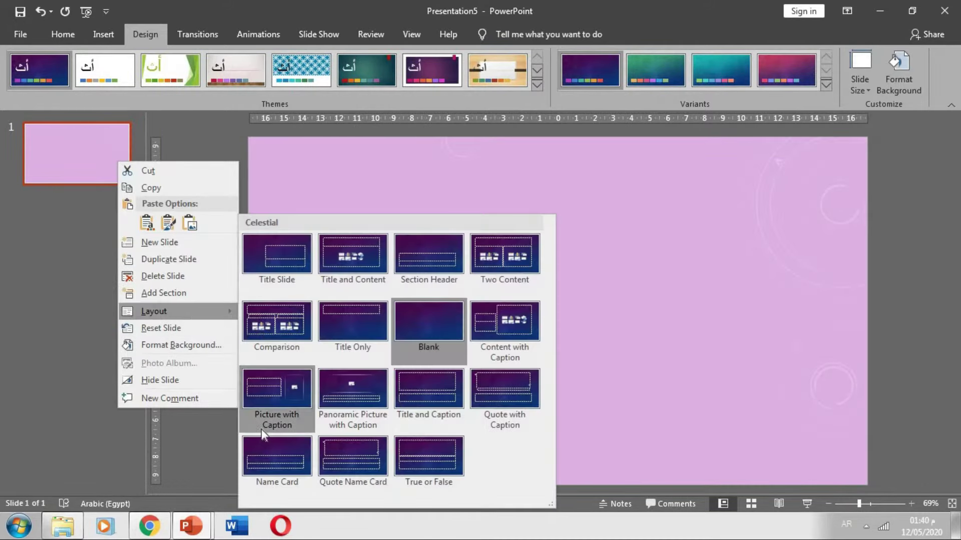
pyautogui.click(438, 327)
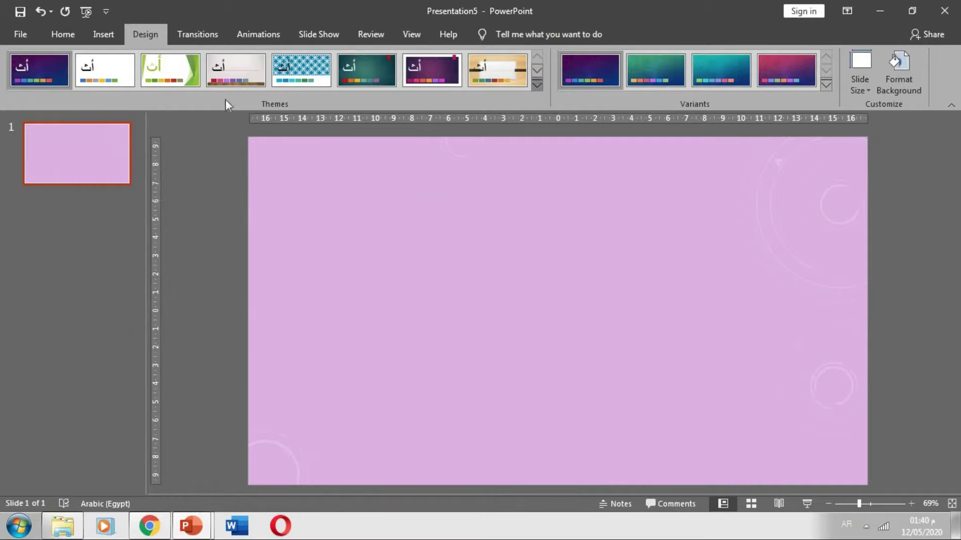
pyautogui.click(34, 132)
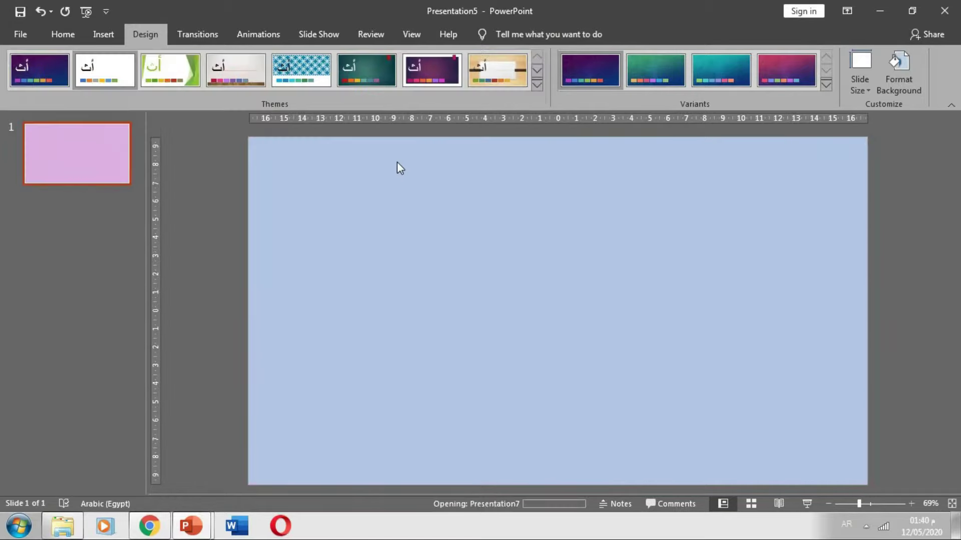
pyautogui.click(538, 83)
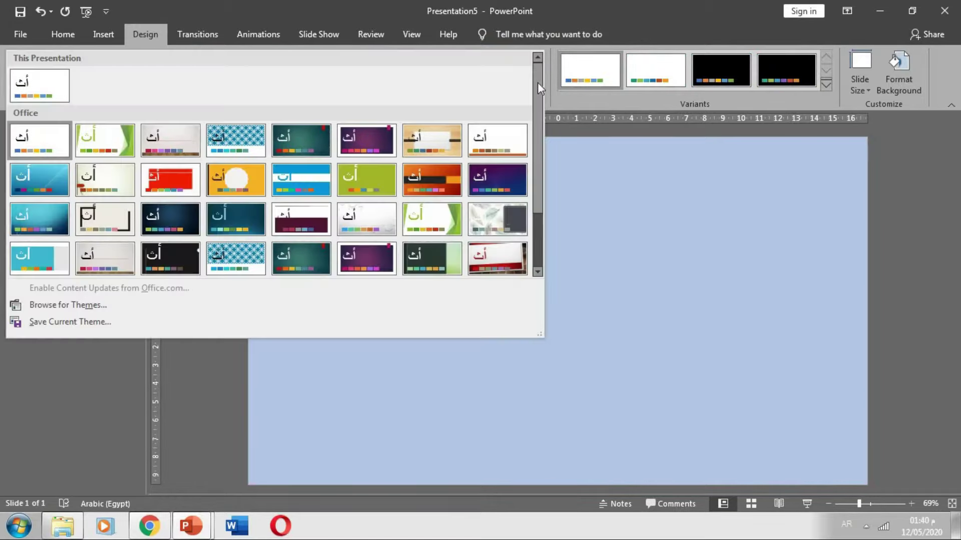
pyautogui.click(48, 85)
# - Reset the slide background to an Automatic white solid fill
pyautogui.rightClick(500, 236)
pyautogui.click(571, 355)
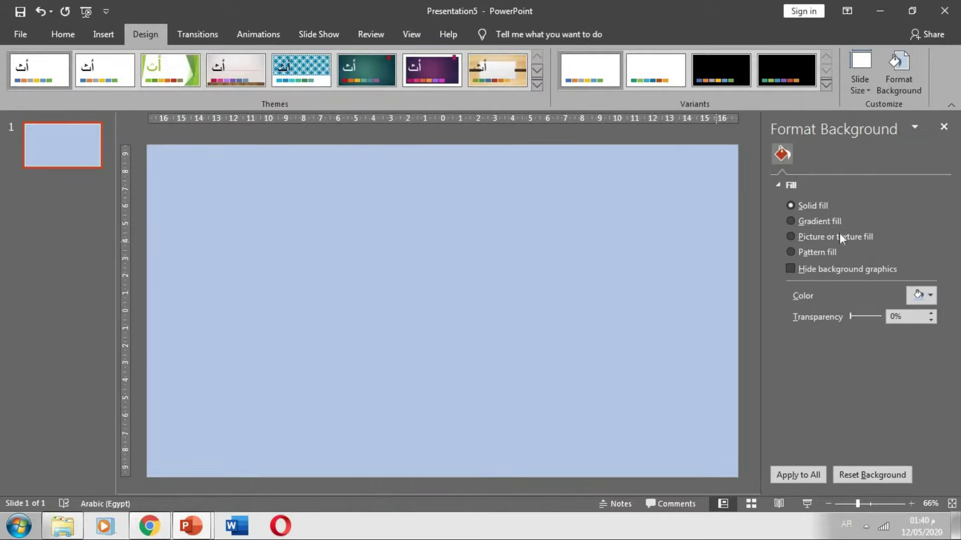
pyautogui.click(929, 296)
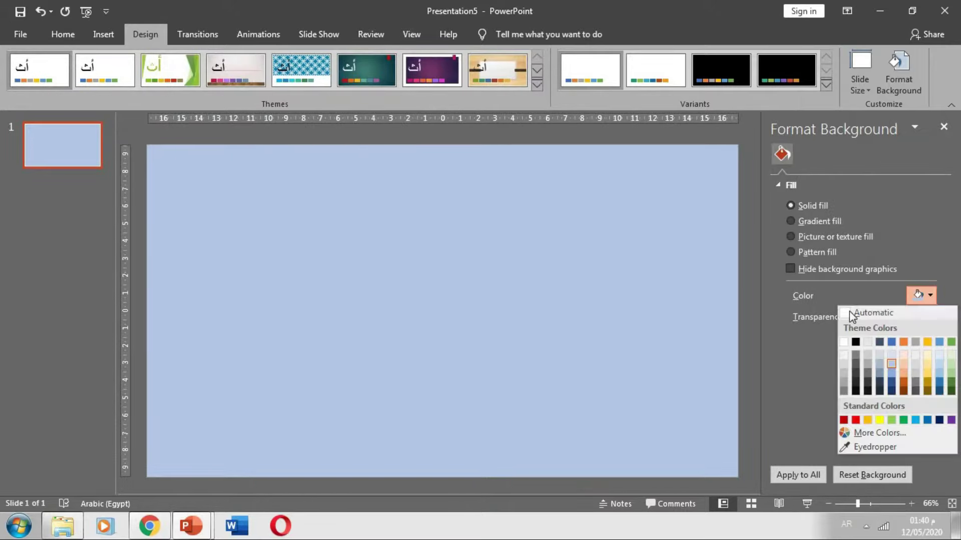
pyautogui.click(848, 310)
pyautogui.click(944, 127)
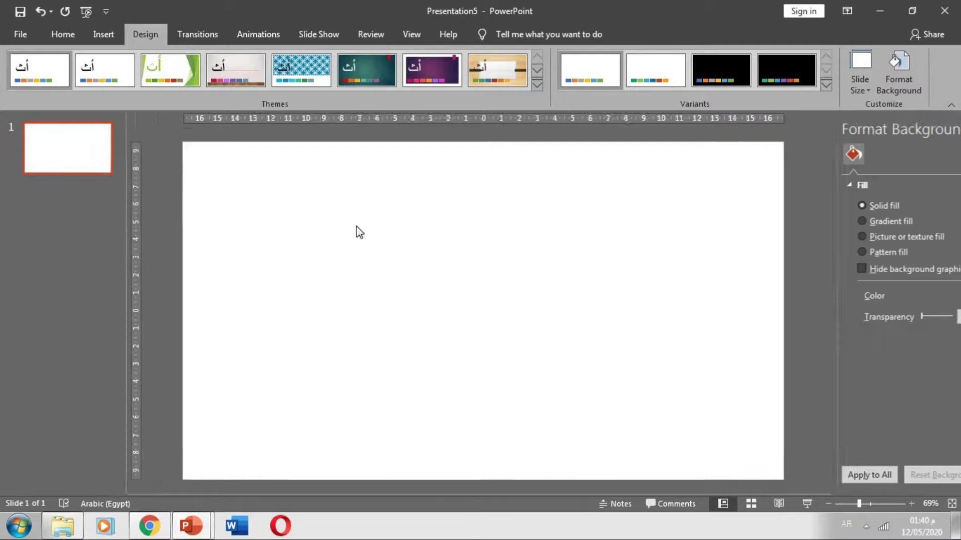
pyautogui.click(55, 36)
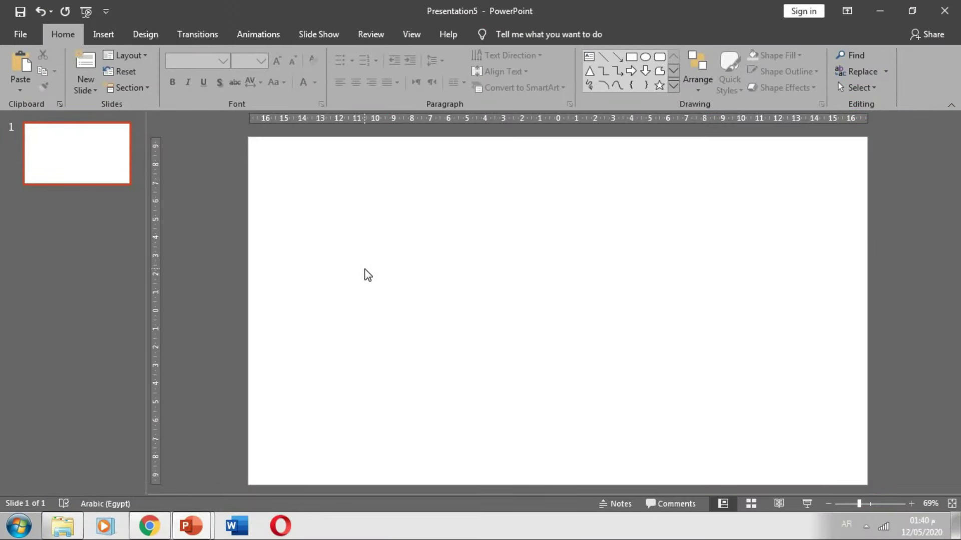
pyautogui.rightClick(106, 168)
pyautogui.moveTo(141, 315)
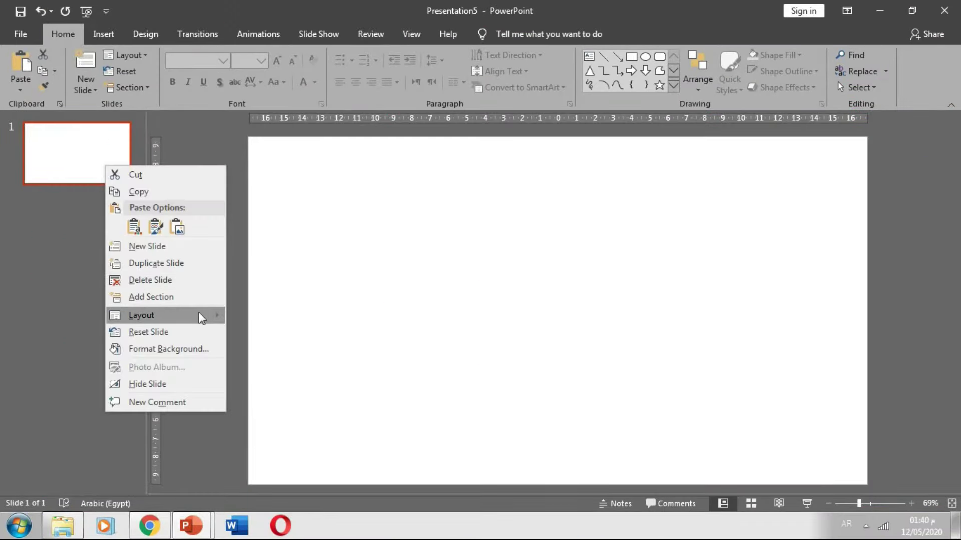
pyautogui.click(253, 318)
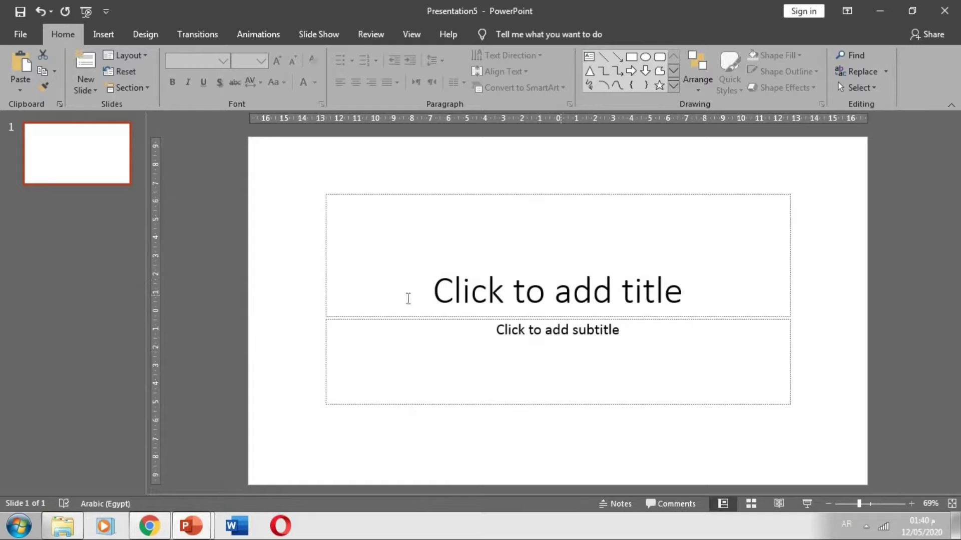
pyautogui.click(645, 273)
pyautogui.write('اخ')
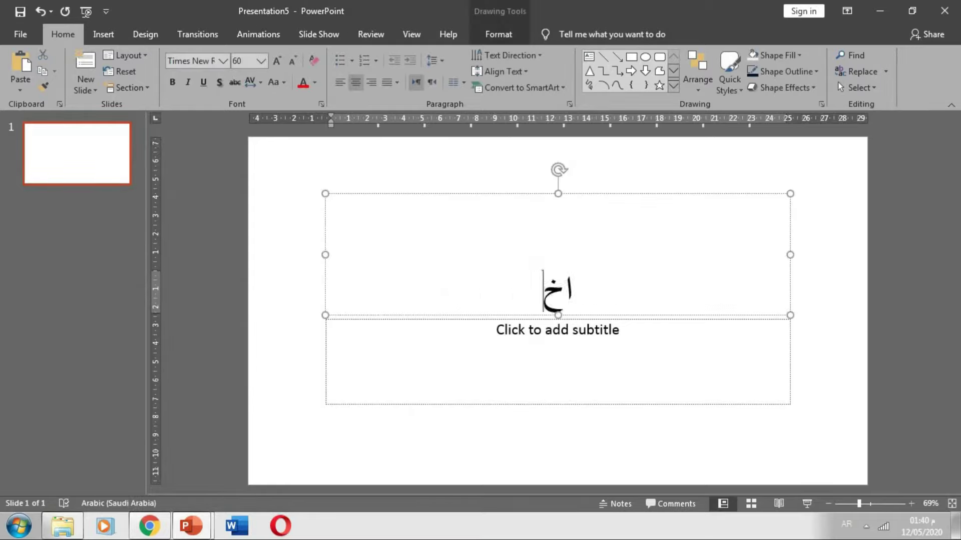
pyautogui.write('اخعاخعا')
pyautogui.press('BackSpace')
pyautogui.press('BackSpace')
pyautogui.press('BackSpace')
pyautogui.press('BackSpace')
pyautogui.press('BackSpace')
pyautogui.press('BackSpace')
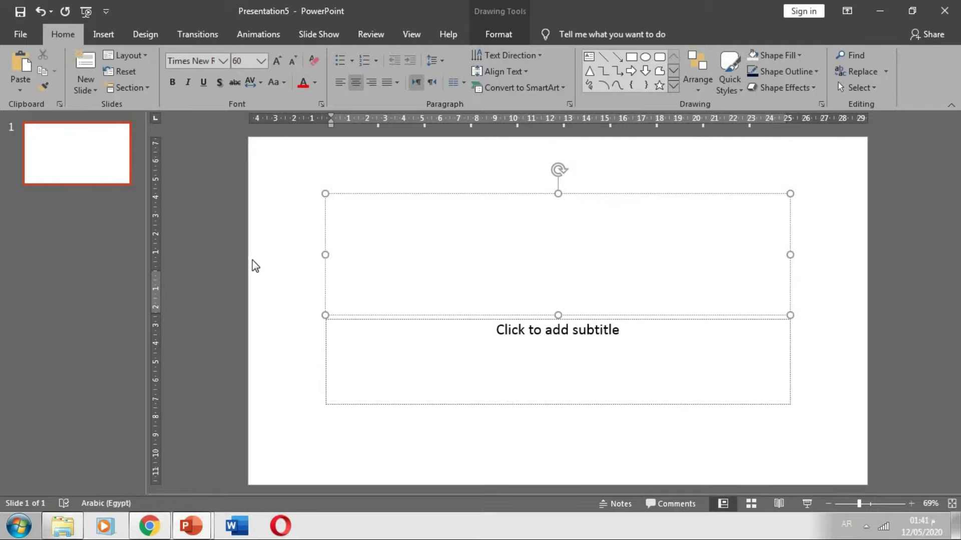
pyautogui.click(92, 168)
pyautogui.rightClick(92, 168)
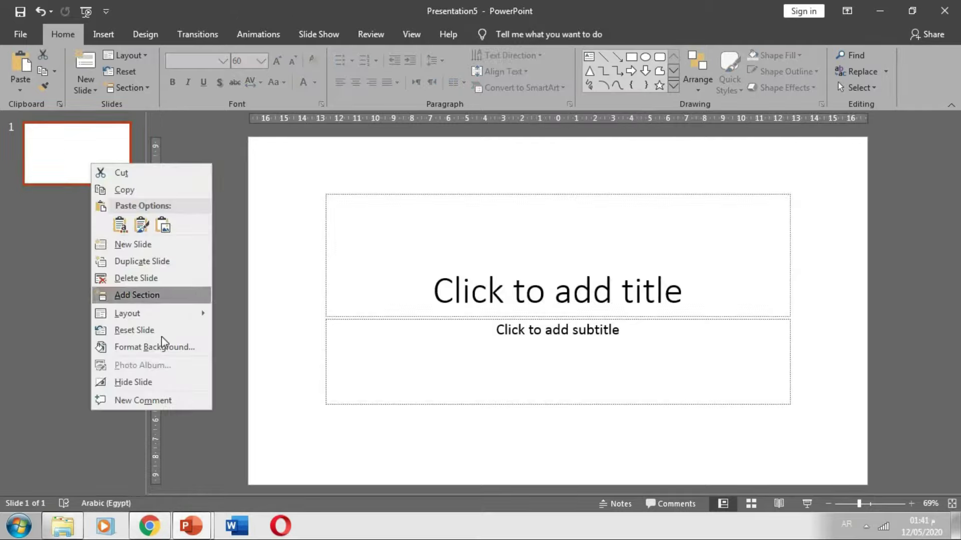
pyautogui.moveTo(128, 313)
pyautogui.click(237, 452)
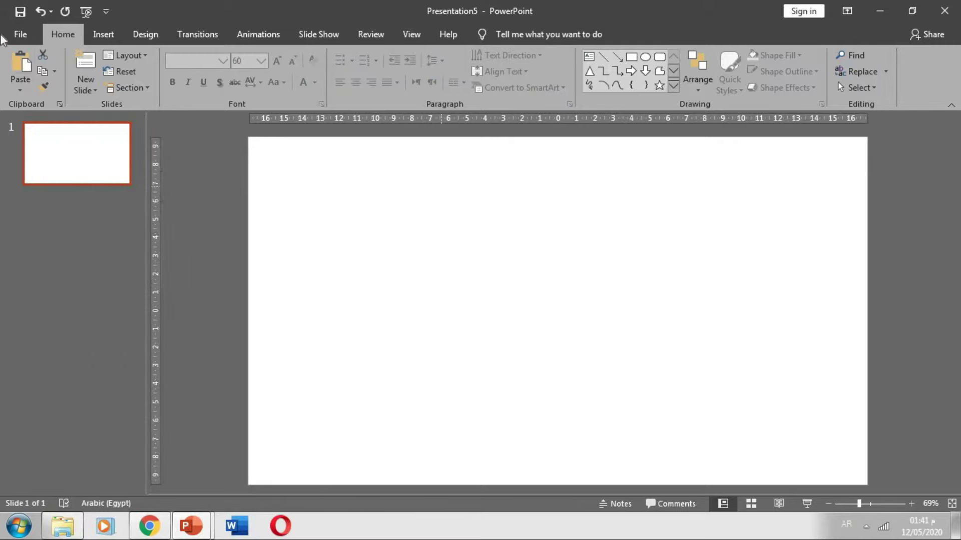
# - Insert a text box near the top centre of the slide and type الكورس
pyautogui.click(119, 39)
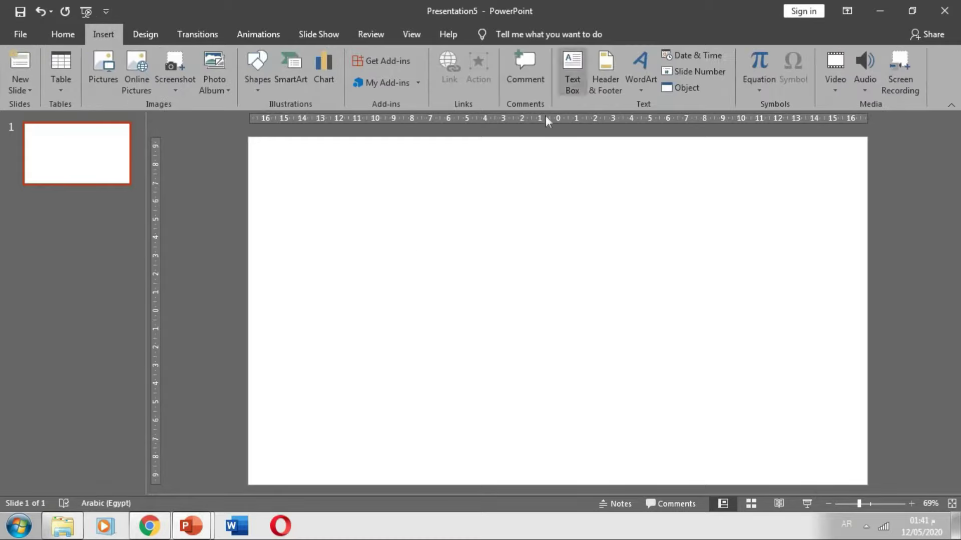
pyautogui.click(574, 90)
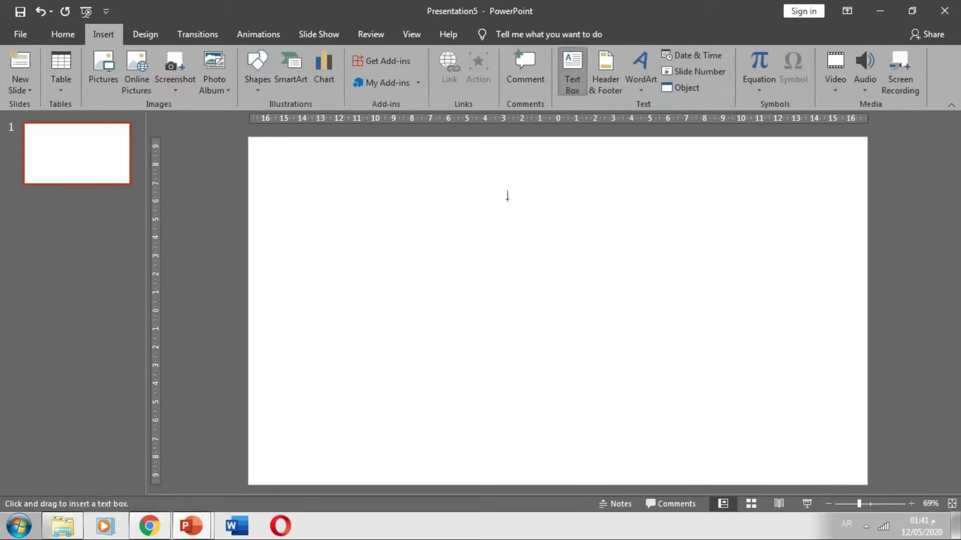
pyautogui.click(577, 173)
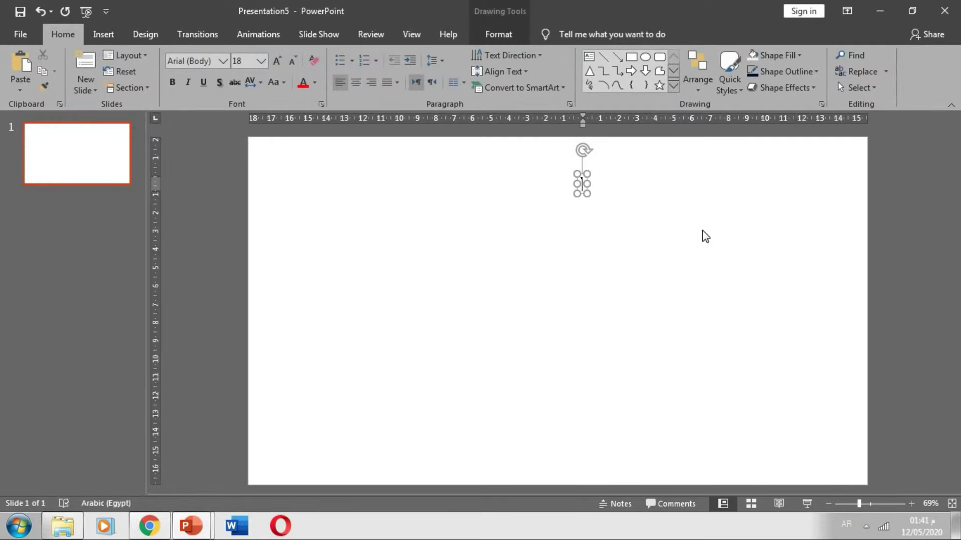
pyautogui.write('ل')
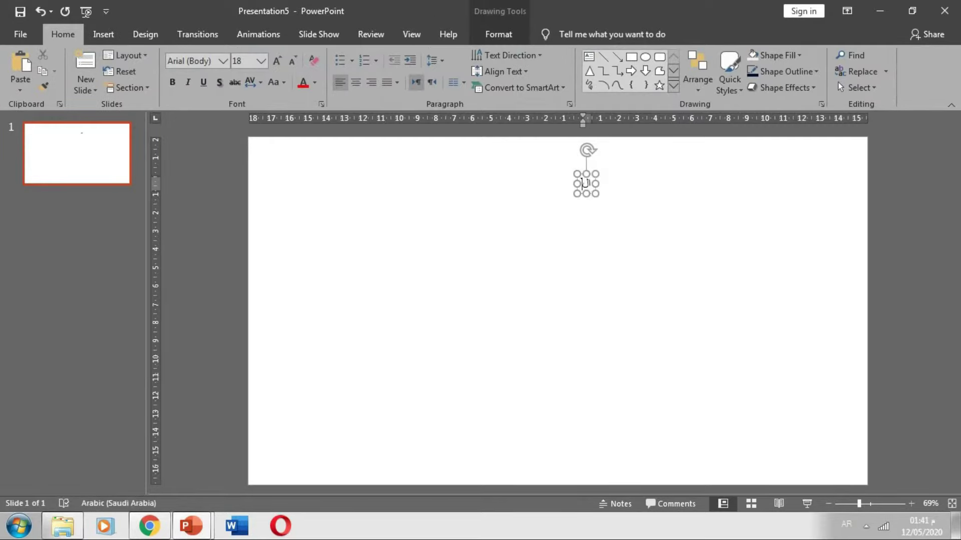
pyautogui.write('كورس')
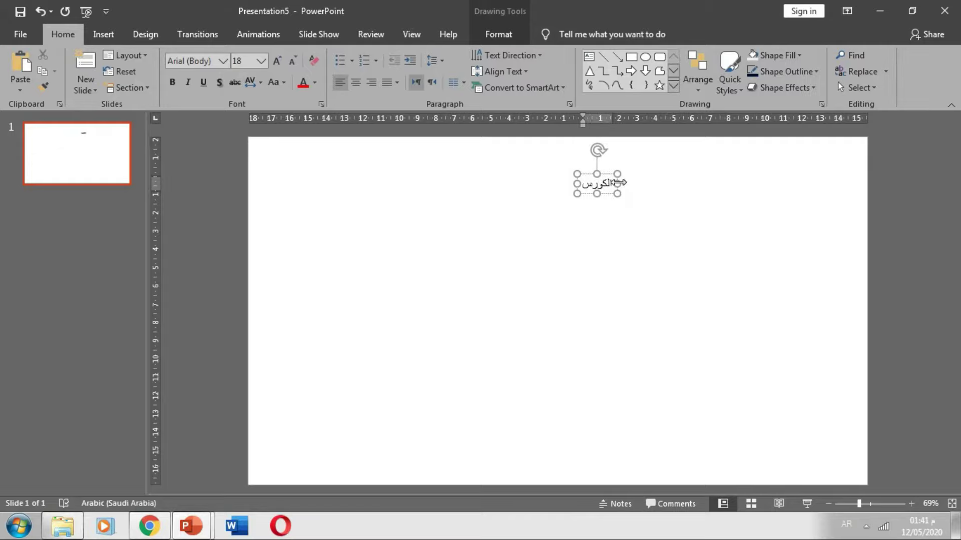
# - Widen the text box on both sides and nudge it slightly left and up
pyautogui.moveTo(618, 184); pyautogui.dragTo(759, 184)
pyautogui.moveTo(675, 185); pyautogui.dragTo(620, 178)
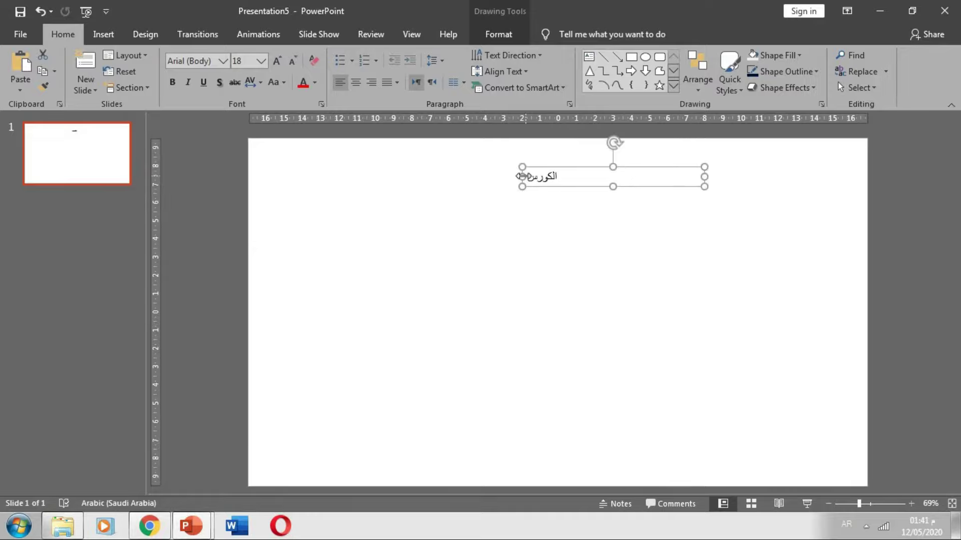
pyautogui.moveTo(522, 176)
pyautogui.mouseDown()
pyautogui.moveTo(421, 188)
pyautogui.moveTo(518, 180)
pyautogui.mouseUp()
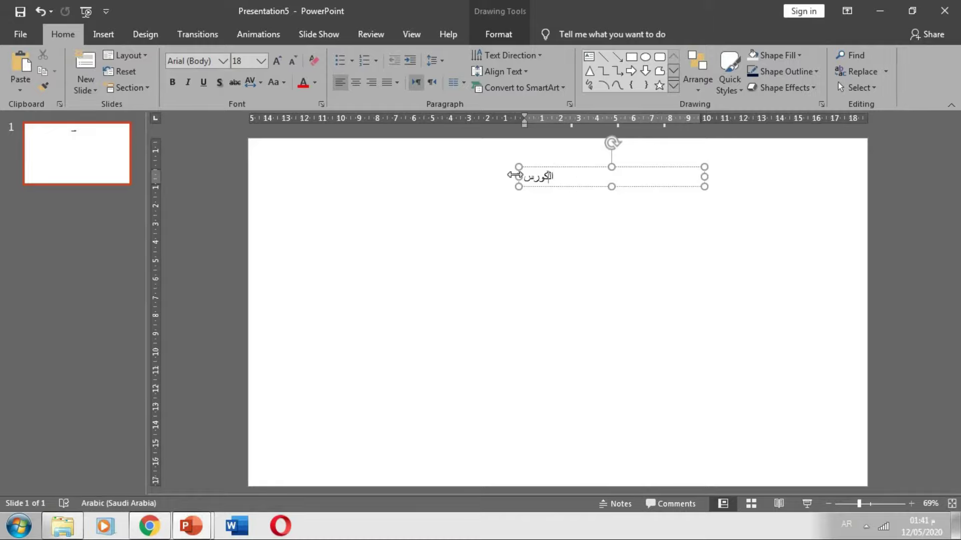
# - Stretch the الكورس box further left, then select the whole word
pyautogui.moveTo(516, 176); pyautogui.dragTo(424, 176)
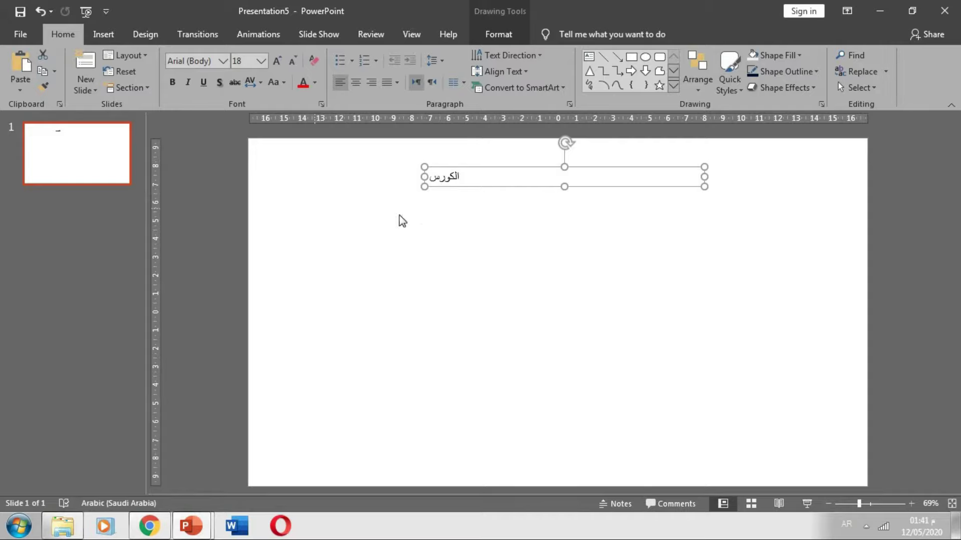
pyautogui.doubleClick(447, 179)
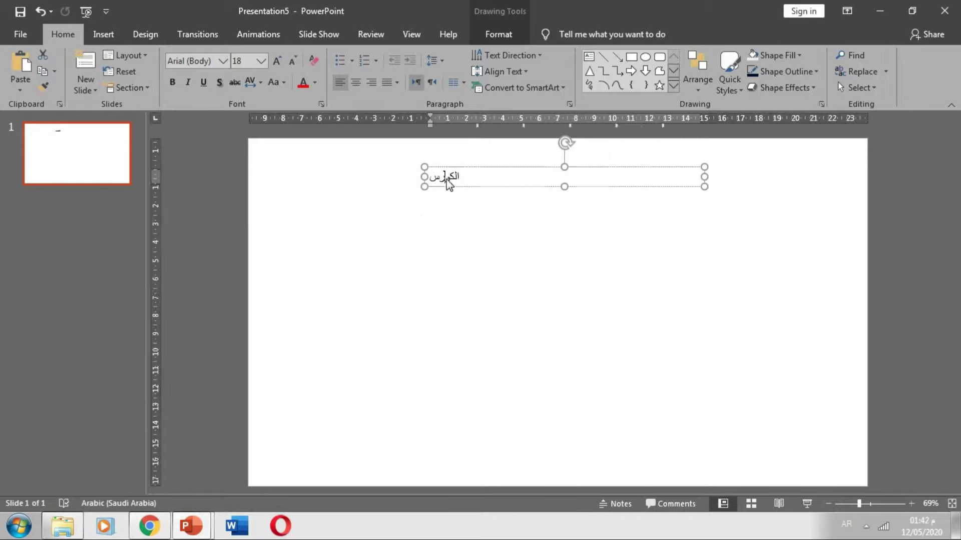
pyautogui.click(441, 200)
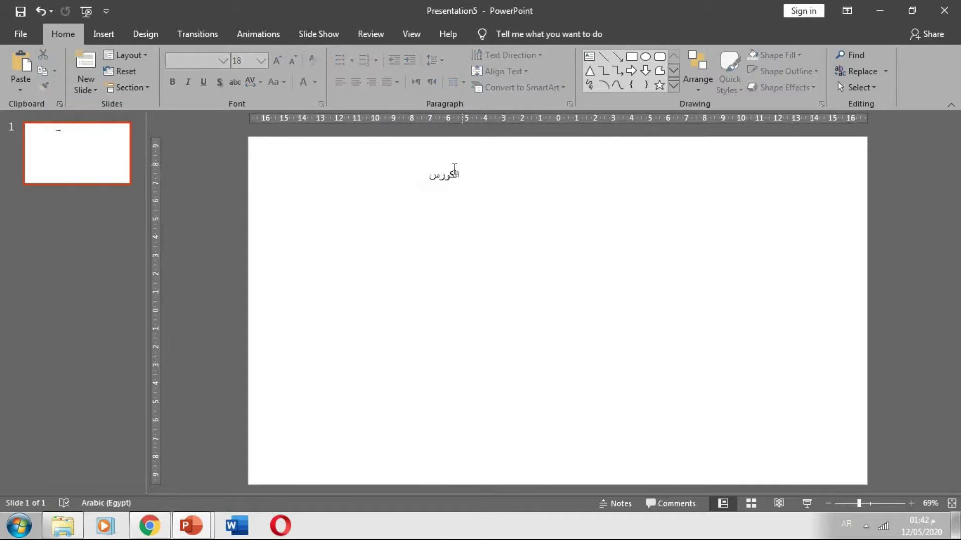
pyautogui.click(455, 175)
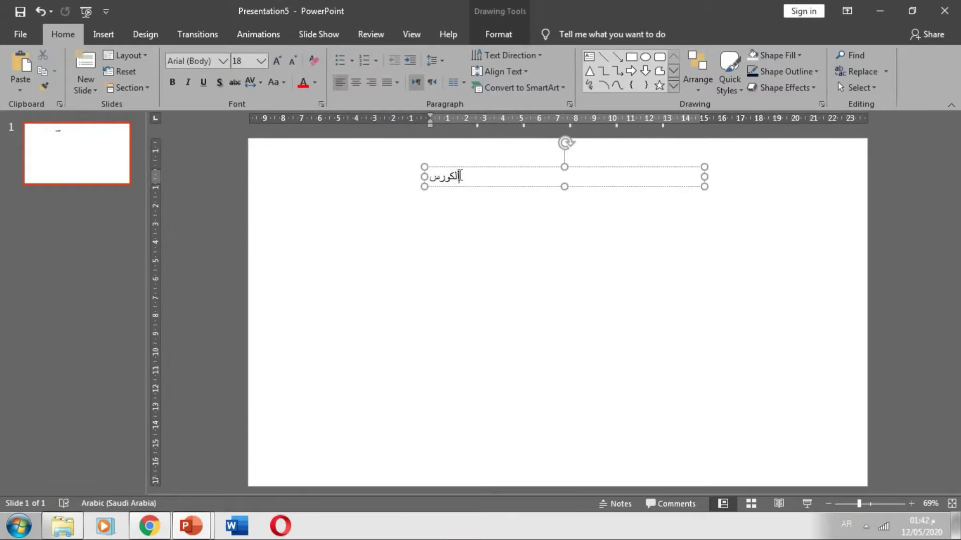
pyautogui.moveTo(455, 175); pyautogui.dragTo(415, 182)
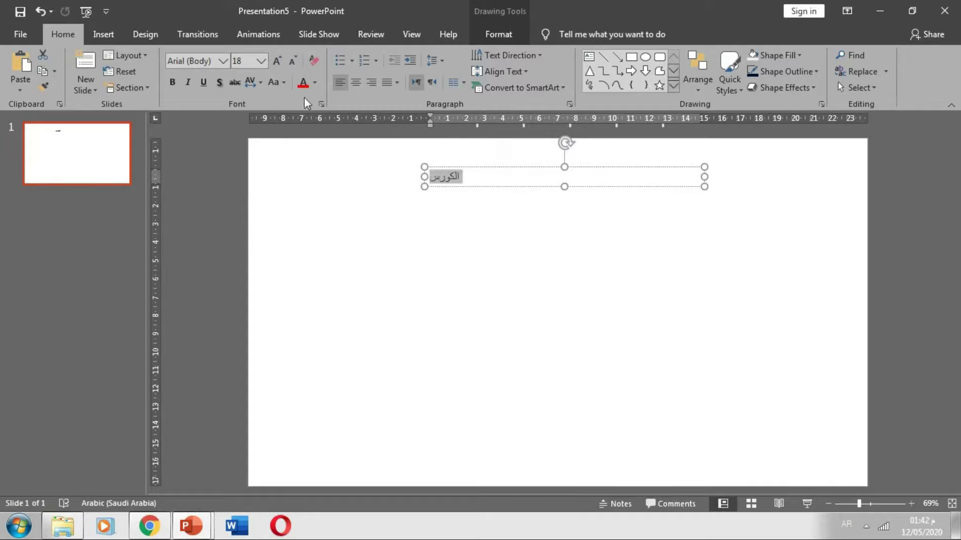
# - Set the Arabic word to size 72, then step its size down to 66
pyautogui.click(503, 34)
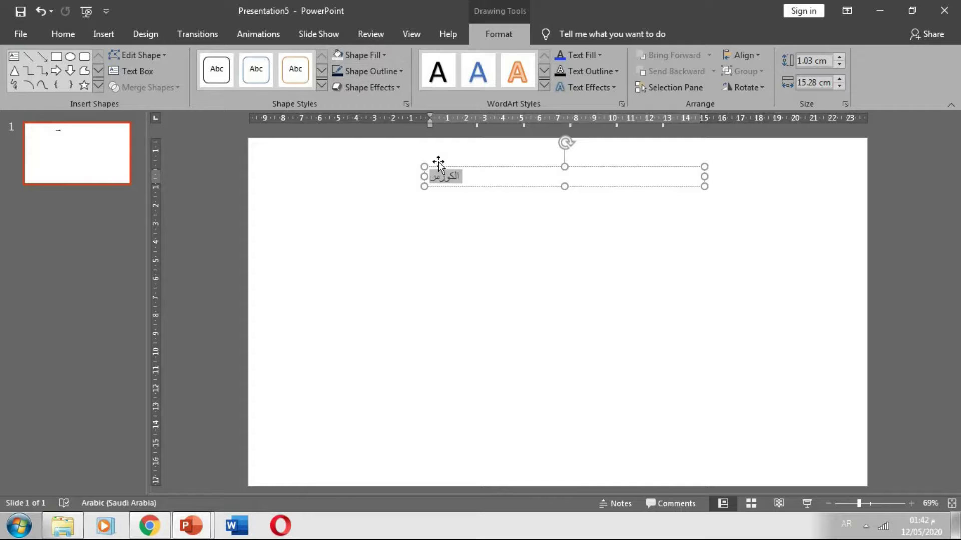
pyautogui.click(68, 36)
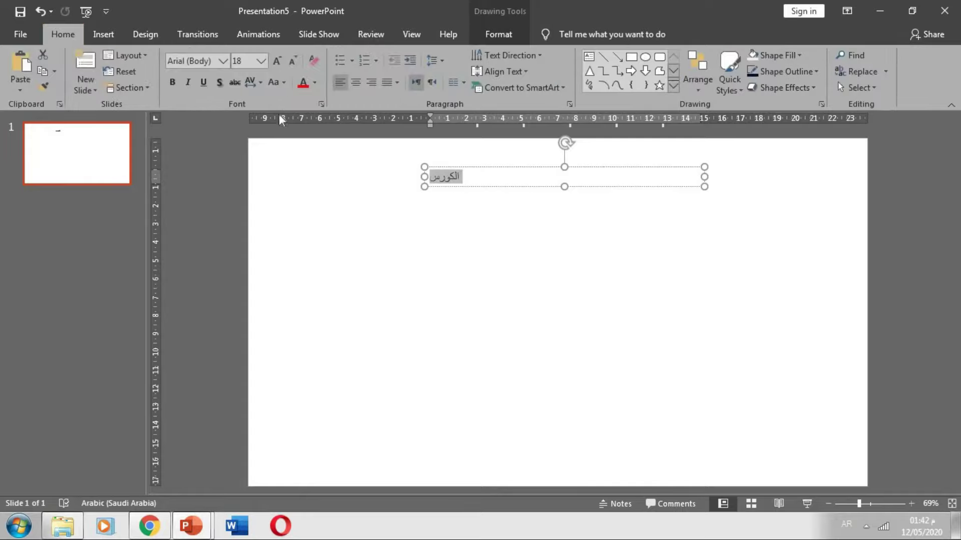
pyautogui.click(260, 62)
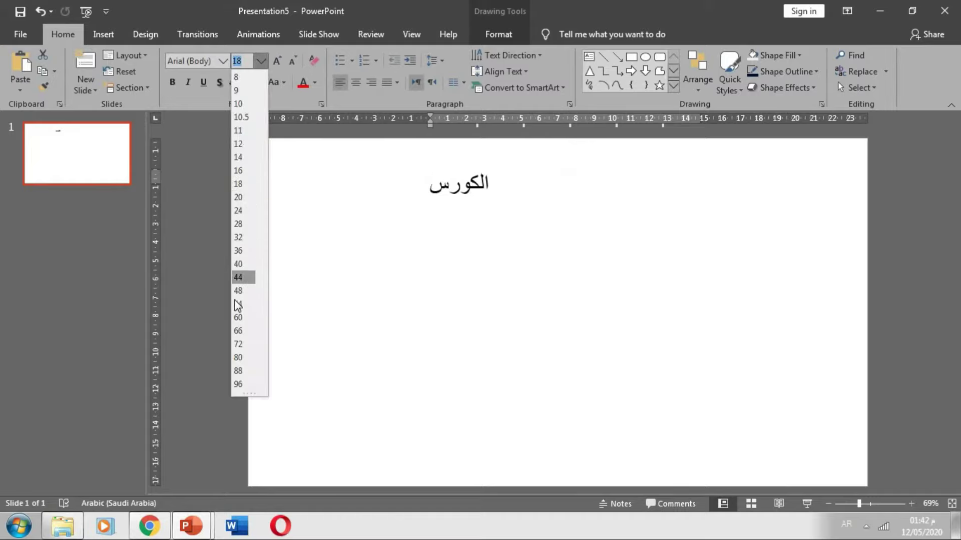
pyautogui.click(243, 345)
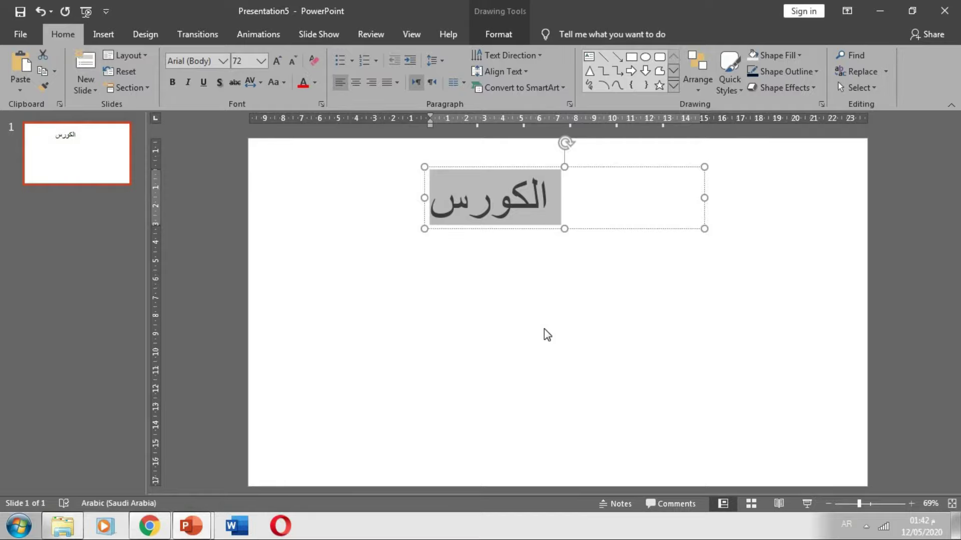
pyautogui.hotkey('ctrl', ']')
pyautogui.hotkey('ctrl', ']')
pyautogui.hotkey('ctrl', ']')
pyautogui.hotkey('ctrl', ']')
pyautogui.hotkey('ctrl', ']')
pyautogui.hotkey('ctrl', ']')
pyautogui.hotkey('ctrl', ']')
pyautogui.hotkey('ctrl', ']')
pyautogui.hotkey('ctrl', ']')
pyautogui.hotkey('ctrl', '[')
pyautogui.hotkey('ctrl', '[')
pyautogui.hotkey('ctrl', '[')
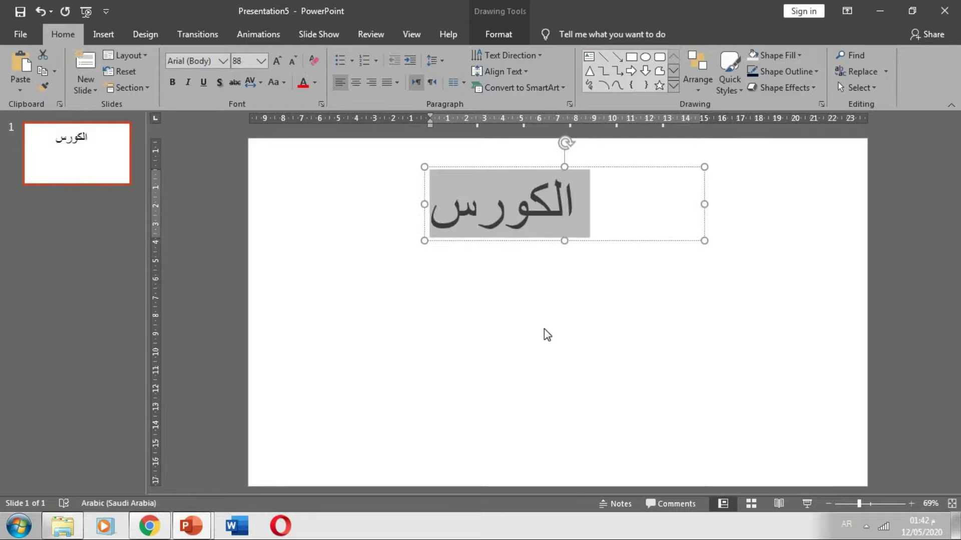
pyautogui.hotkey('ctrl', '[')
pyautogui.hotkey('ctrl', '[')
pyautogui.hotkey('ctrl', '[')
pyautogui.hotkey('ctrl', ']')
pyautogui.hotkey('ctrl', ']')
pyautogui.hotkey('ctrl', ']')
pyautogui.hotkey('ctrl', ']')
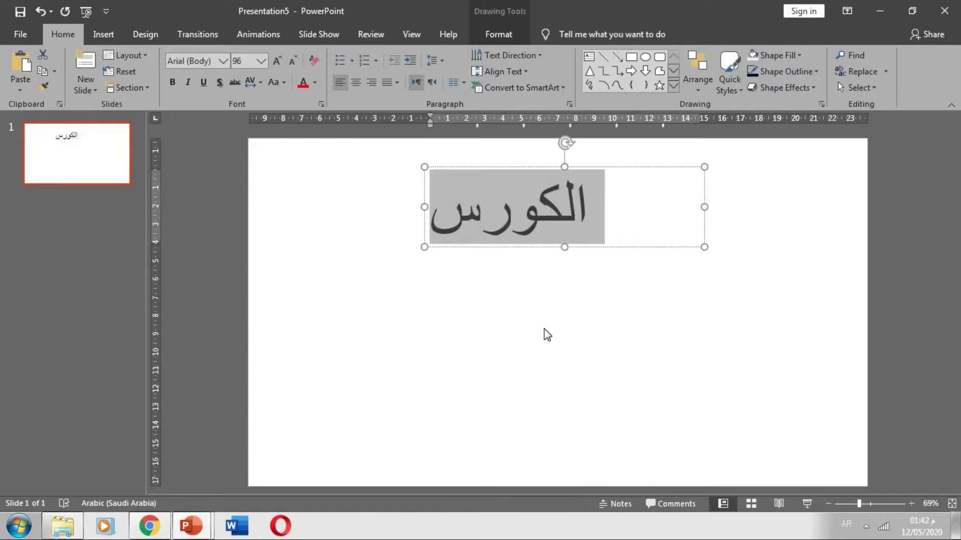
pyautogui.hotkey('ctrl', '[')
pyautogui.hotkey('ctrl', '[')
pyautogui.hotkey('ctrl', '[')
pyautogui.hotkey('ctrl', '[')
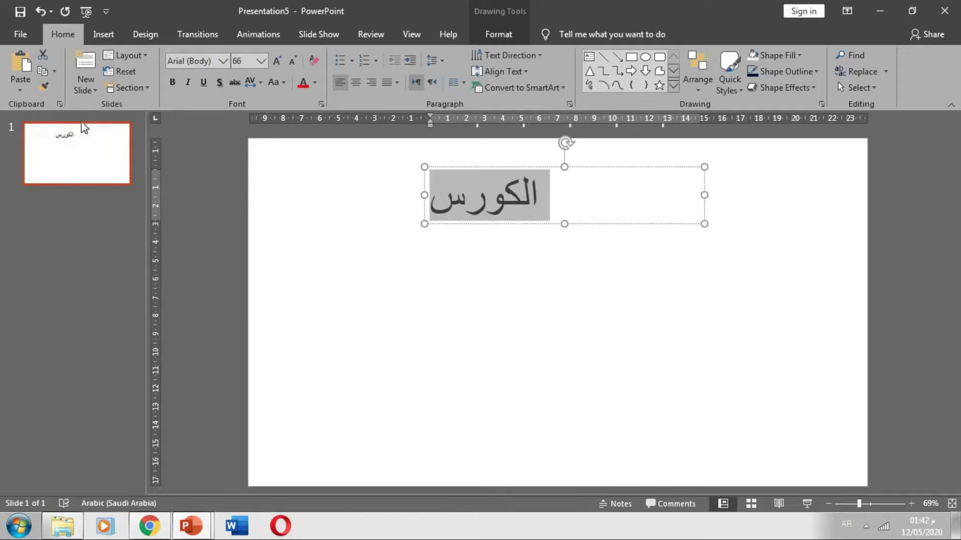
pyautogui.click(222, 63)
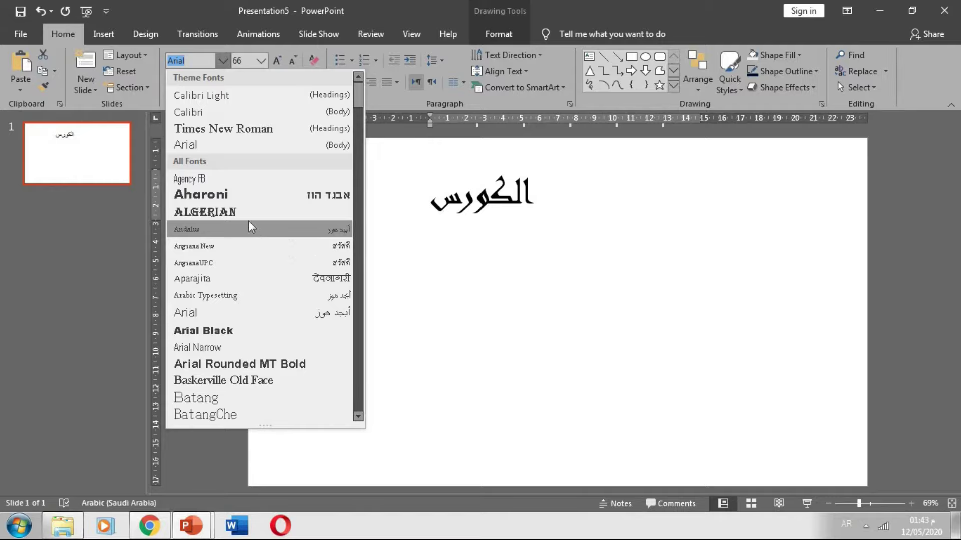
# - Apply the Andalus font to الكورس and reselect the text box
pyautogui.click(250, 229)
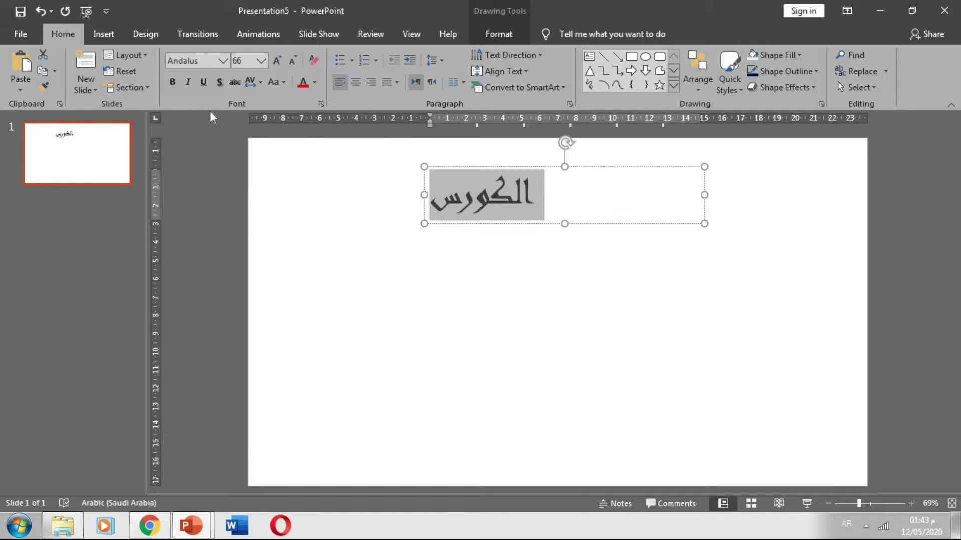
pyautogui.click(613, 154)
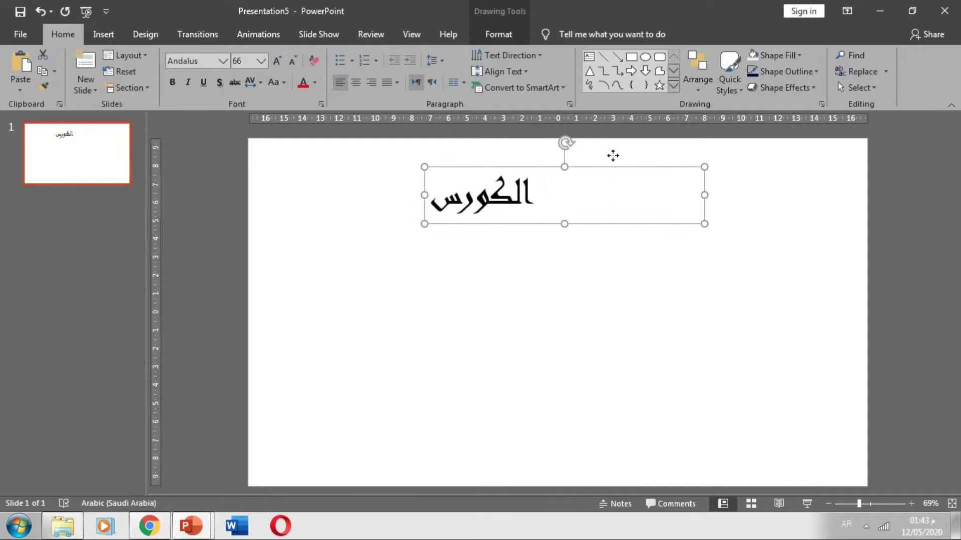
pyautogui.click(649, 155)
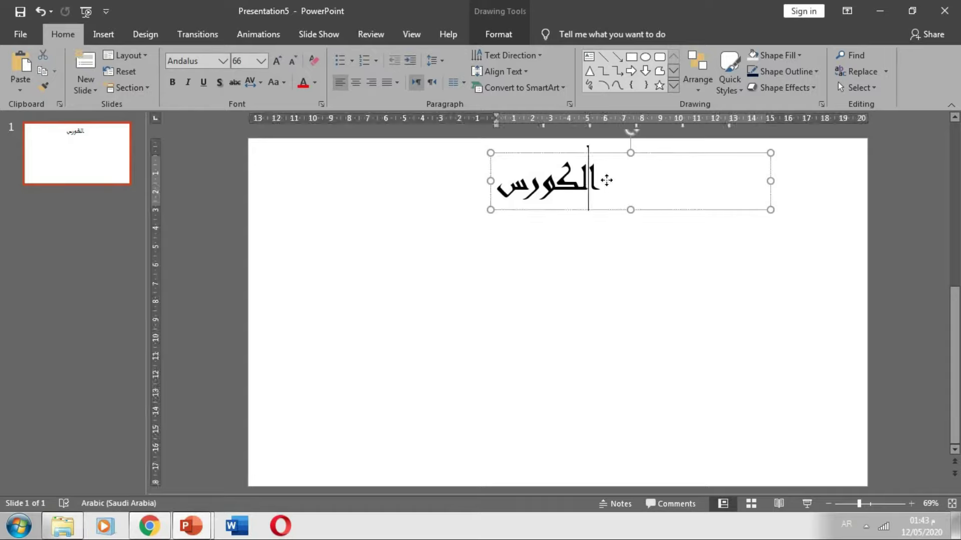
# - Move the title box right, make the word bold, and undo a trial italic
pyautogui.moveTo(607, 178); pyautogui.dragTo(730, 172)
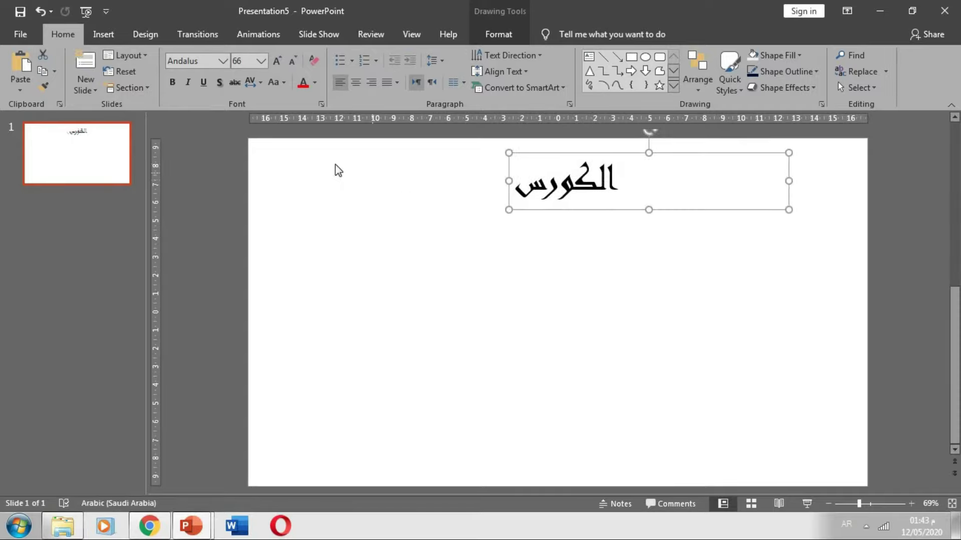
pyautogui.click(581, 181)
pyautogui.doubleClick(582, 183)
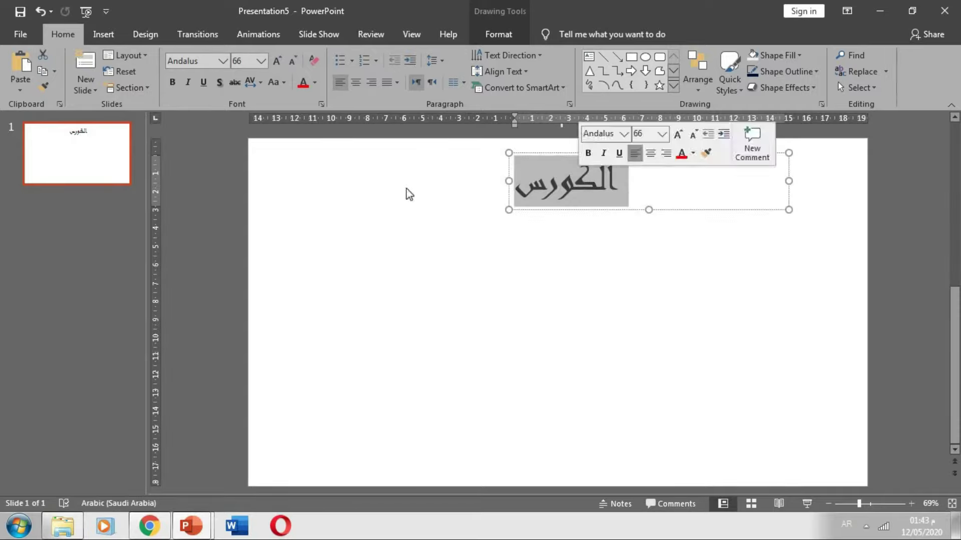
pyautogui.click(167, 82)
pyautogui.click(647, 204)
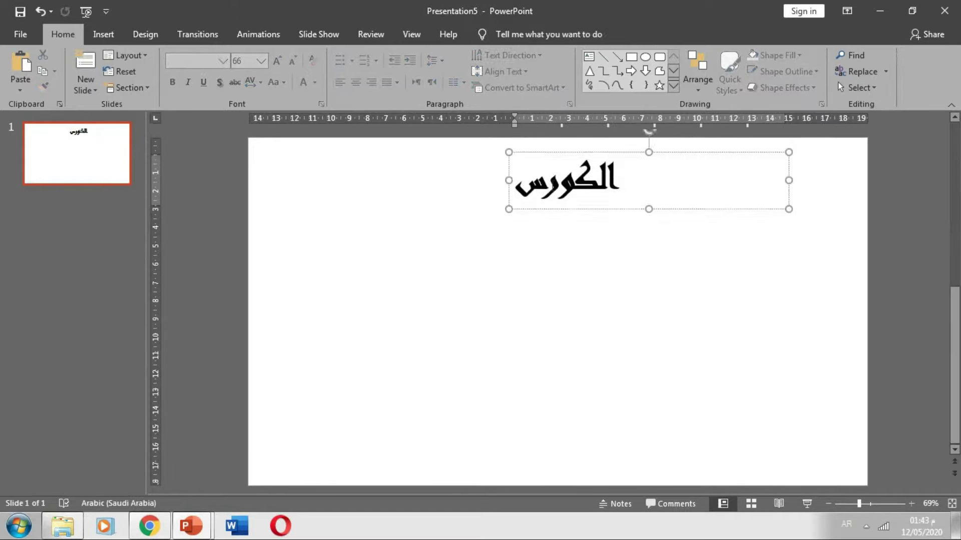
pyautogui.click(188, 82)
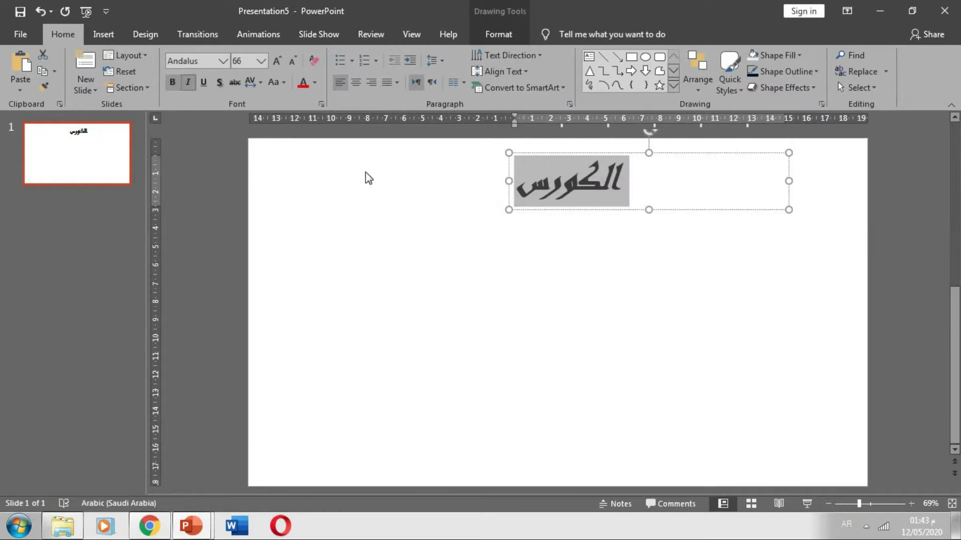
pyautogui.click(476, 227)
pyautogui.hotkey('ctrl', 'z')
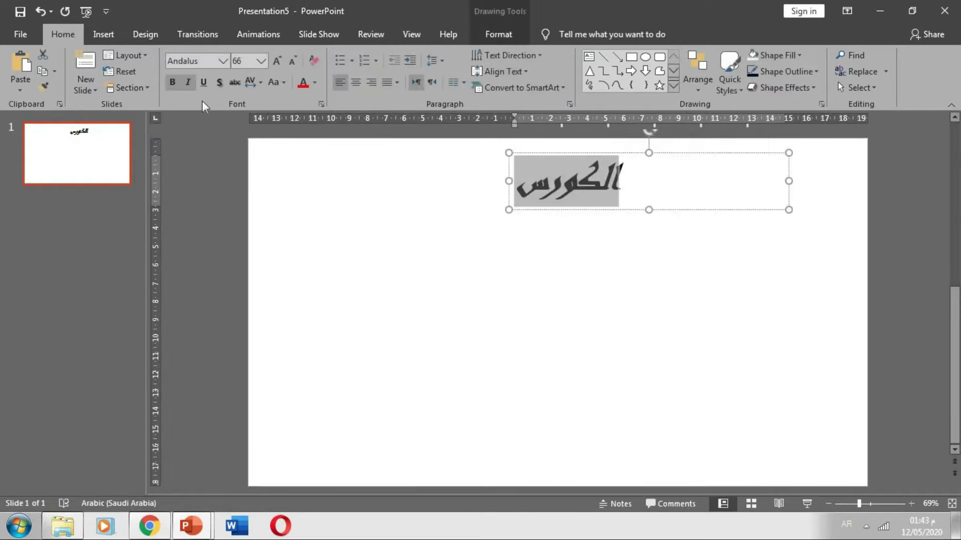
# - Underline the Arabic word, then try a text shadow and undo it
pyautogui.click(202, 83)
pyautogui.click(435, 242)
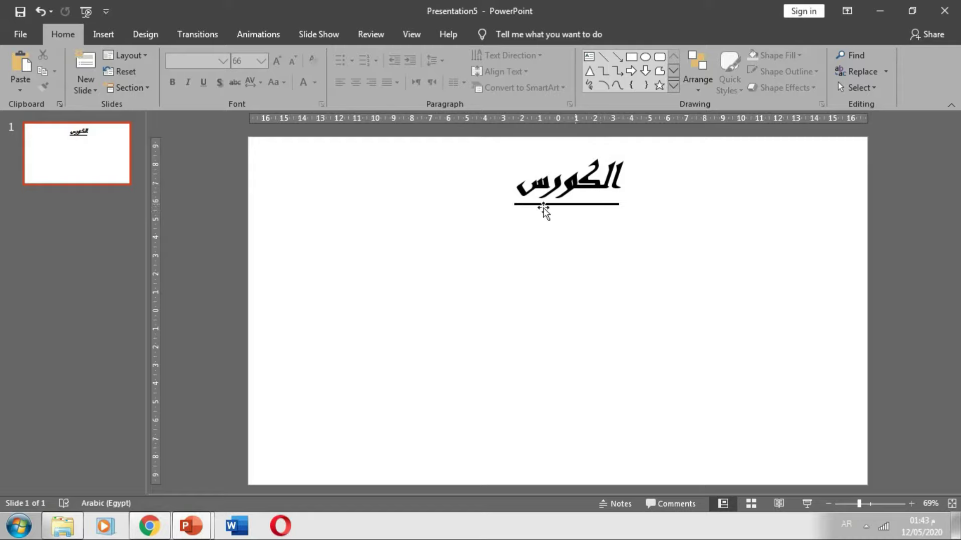
pyautogui.moveTo(620, 173); pyautogui.dragTo(515, 185)
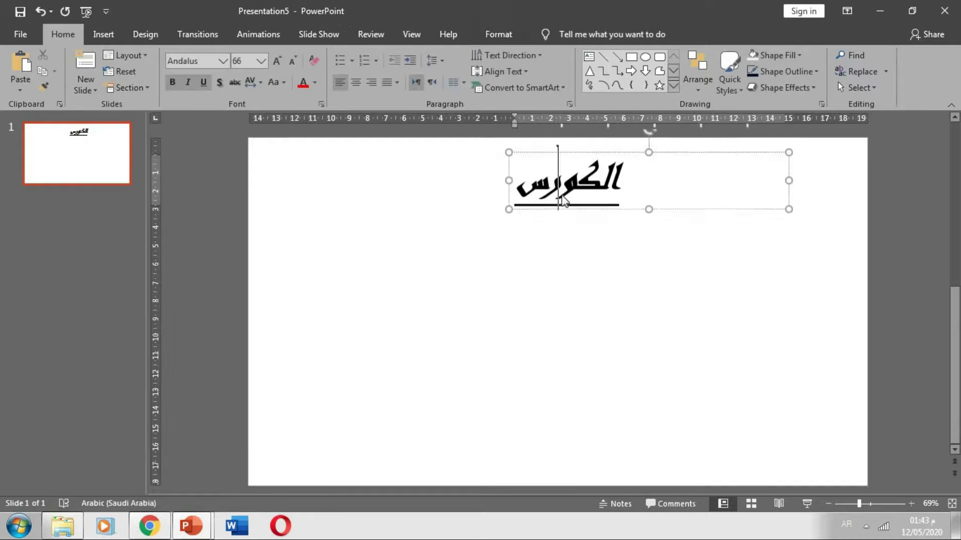
pyautogui.click(220, 83)
pyautogui.click(373, 257)
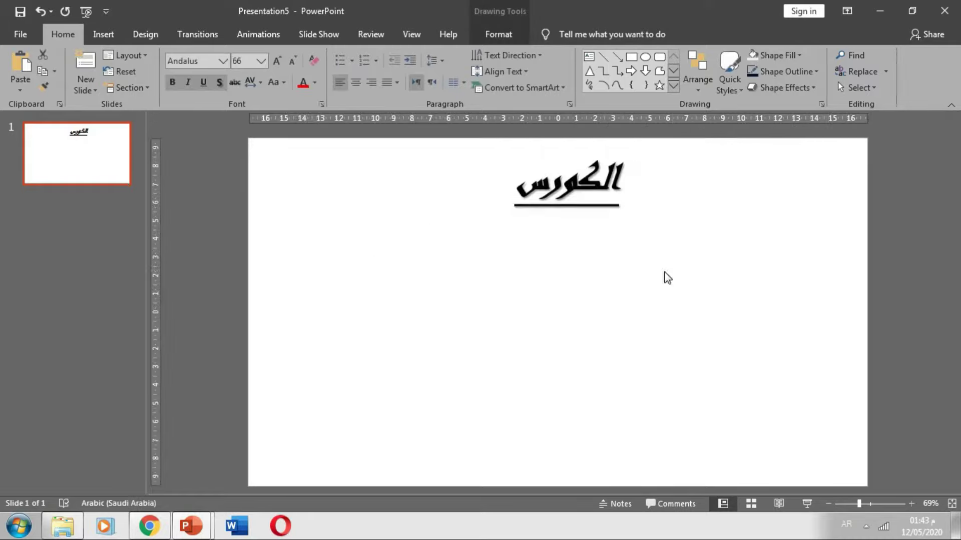
pyautogui.hotkey('ctrl', 'z')
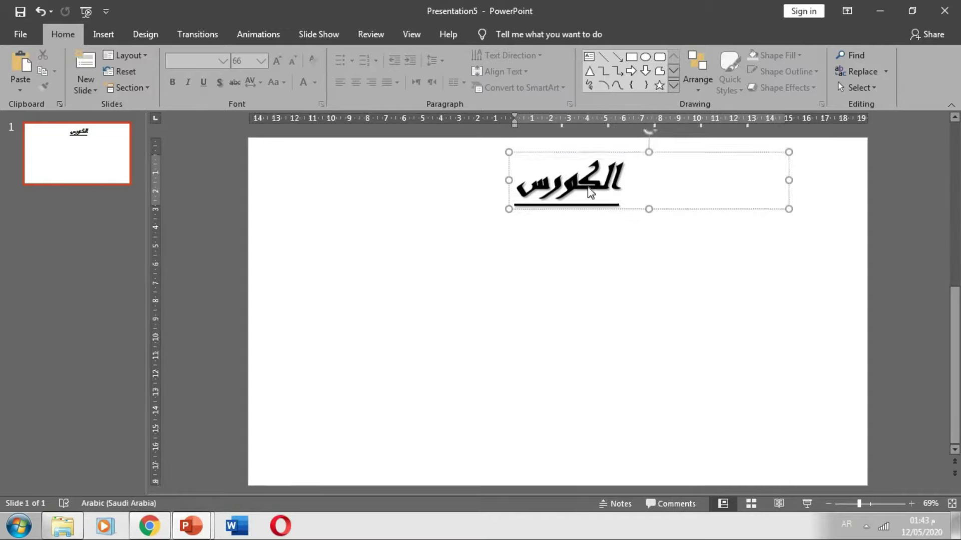
# - Remove the remaining italic and underline so the word is plain Andalus 66
pyautogui.click(221, 86)
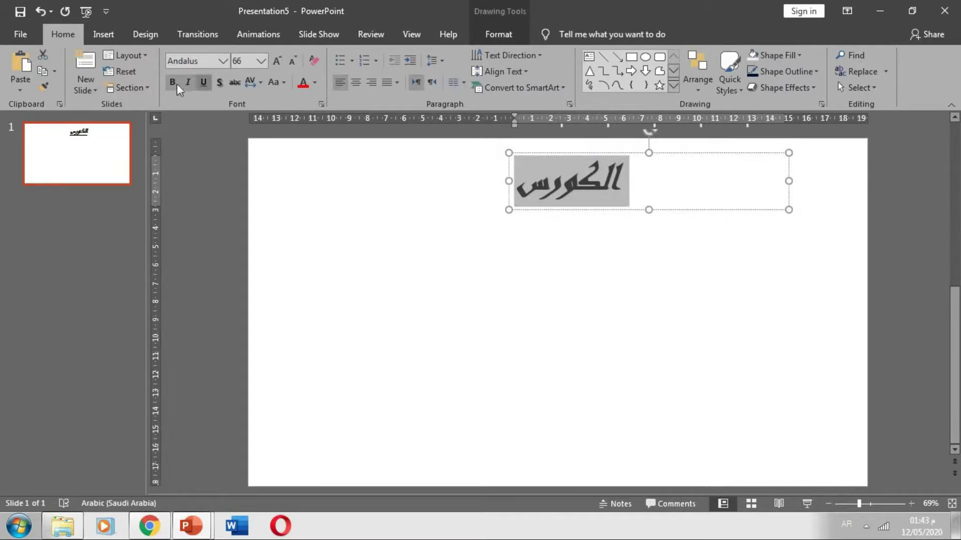
pyautogui.click(188, 82)
pyautogui.click(352, 209)
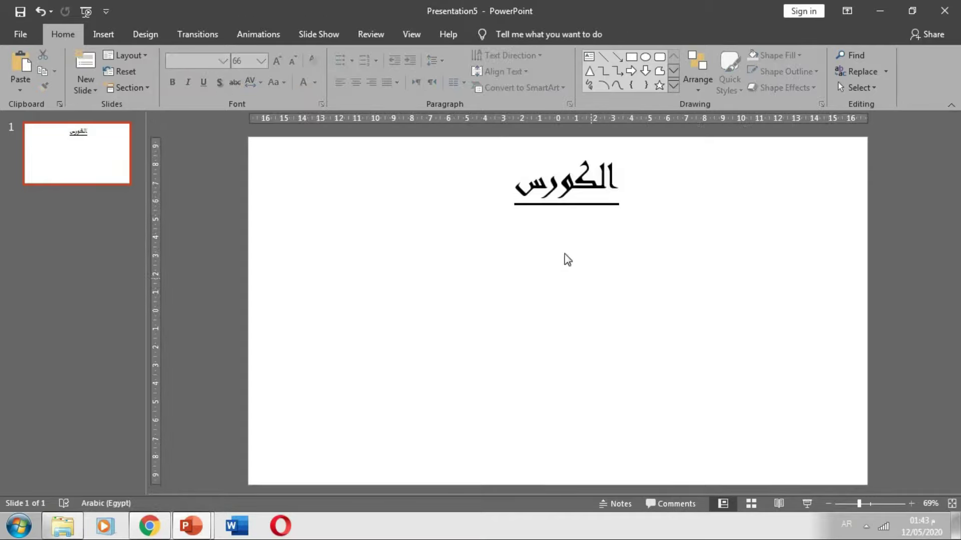
pyautogui.doubleClick(560, 179)
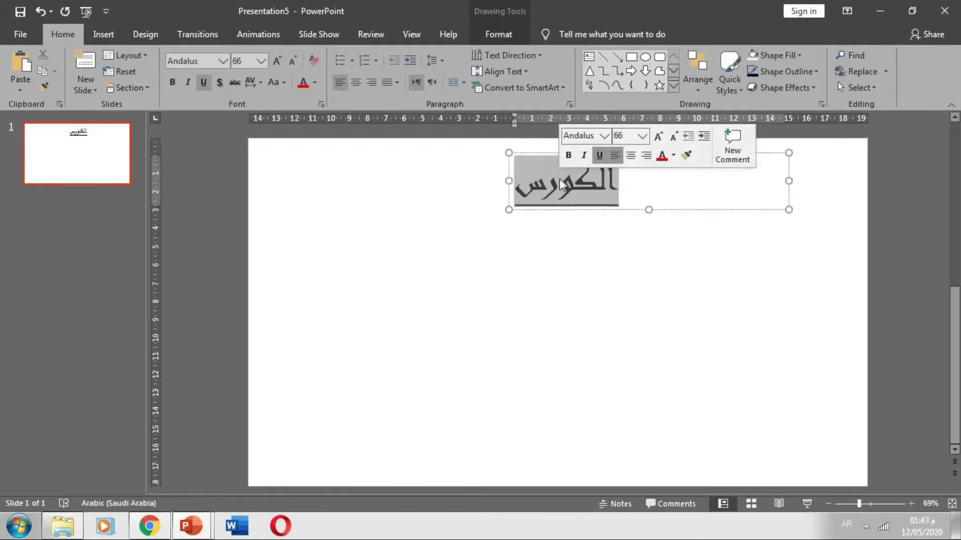
pyautogui.click(202, 83)
pyautogui.click(529, 239)
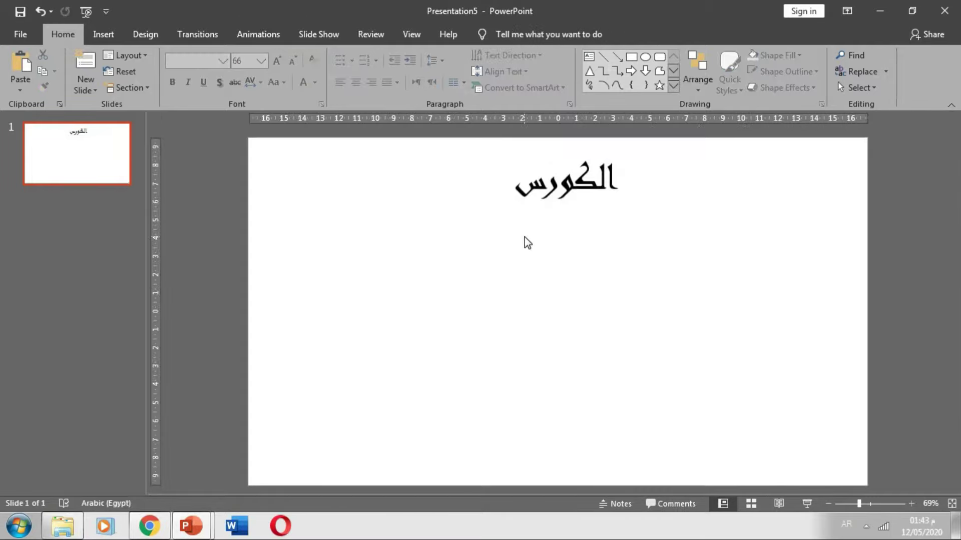
pyautogui.doubleClick(570, 189)
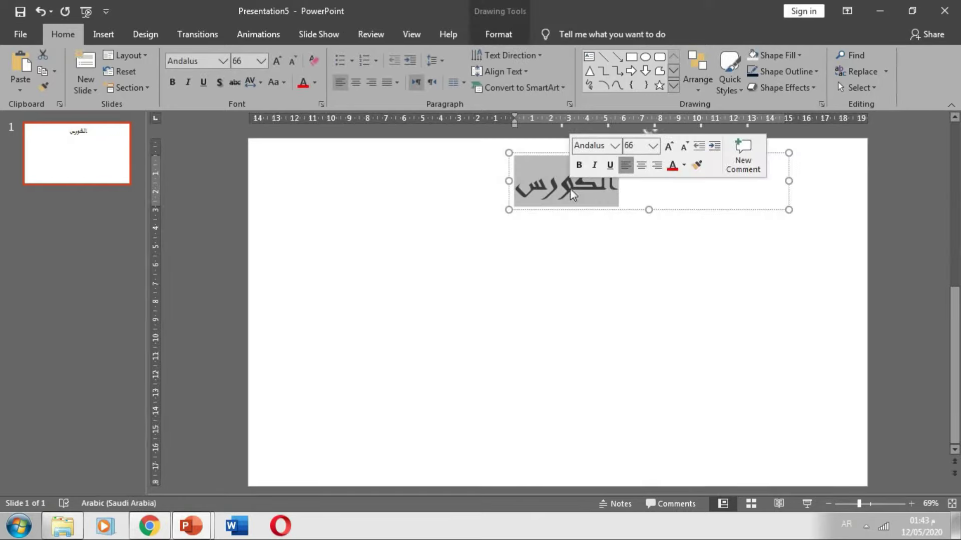
pyautogui.click(256, 82)
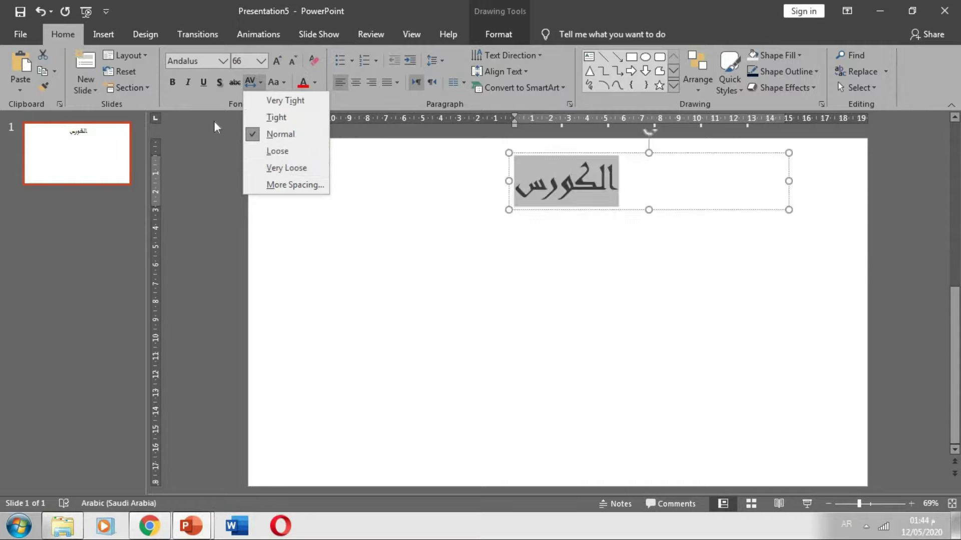
pyautogui.click(234, 86)
pyautogui.click(233, 86)
pyautogui.click(513, 226)
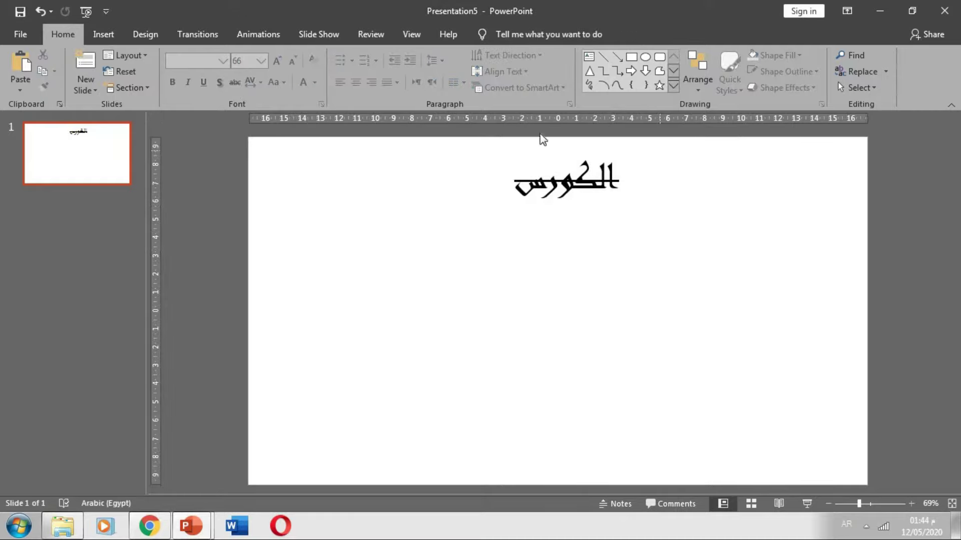
pyautogui.click(560, 186)
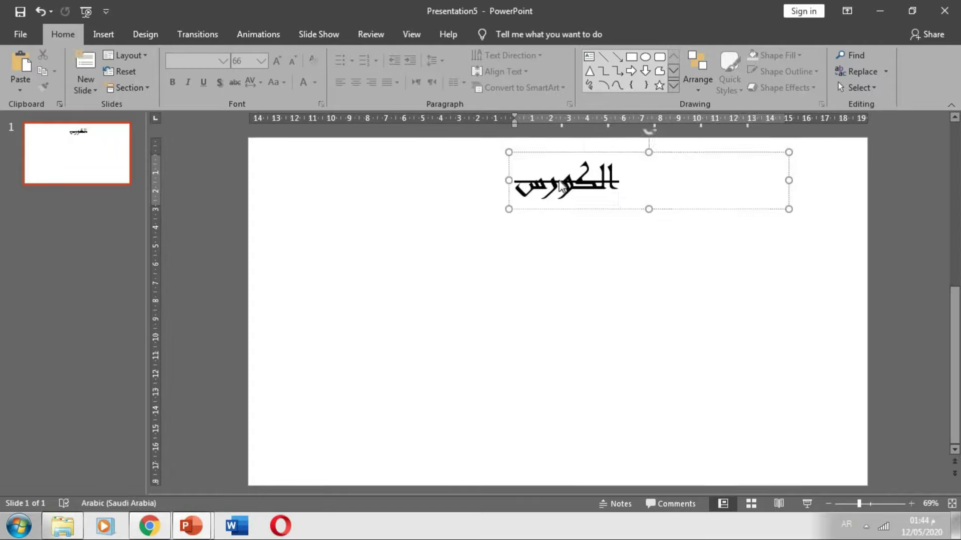
pyautogui.doubleClick(560, 186)
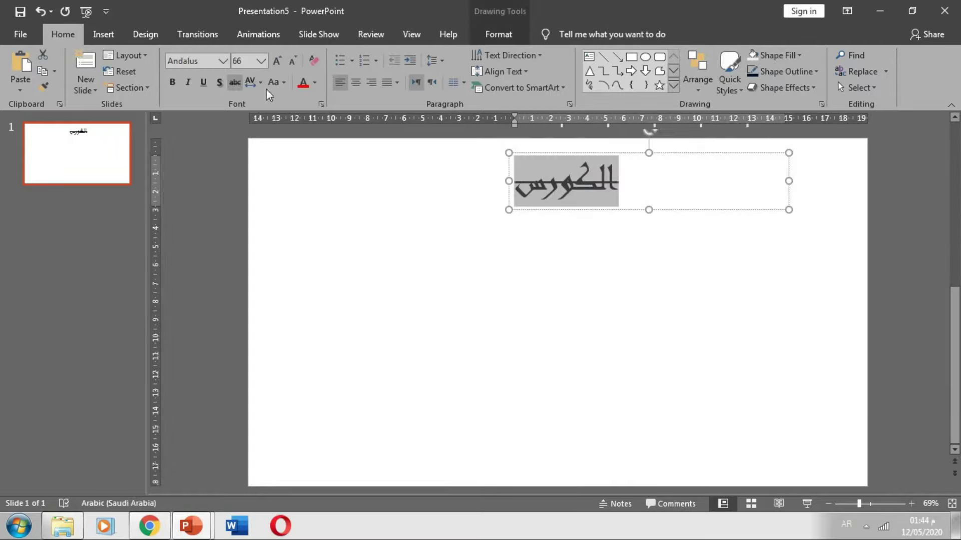
pyautogui.click(234, 83)
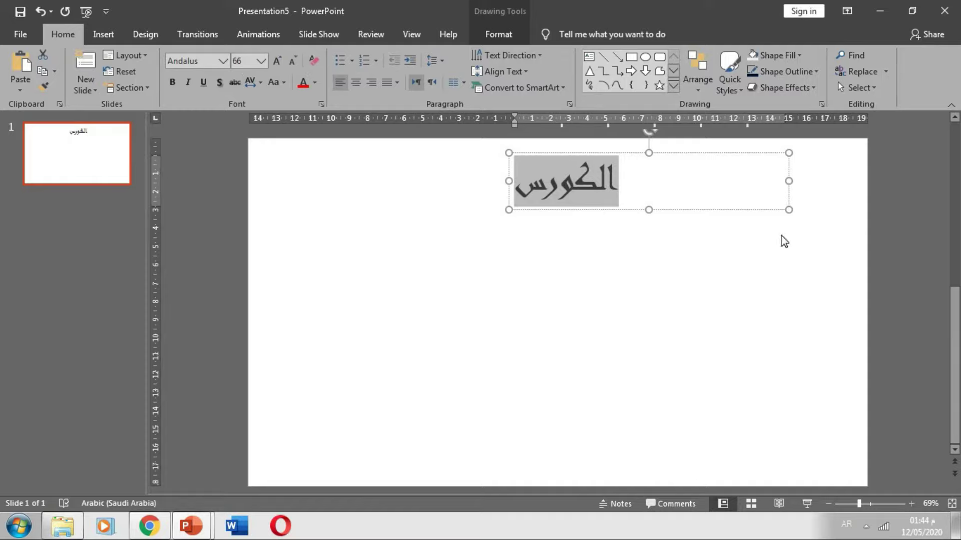
# - Colour the Arabic title word 'الكورس' red from the font colour palette
pyautogui.click(625, 254)
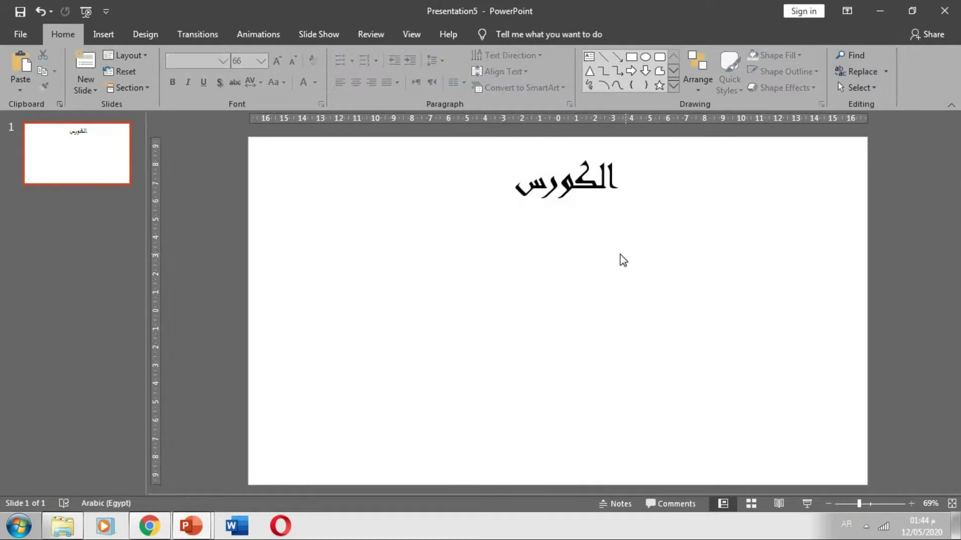
pyautogui.doubleClick(567, 187)
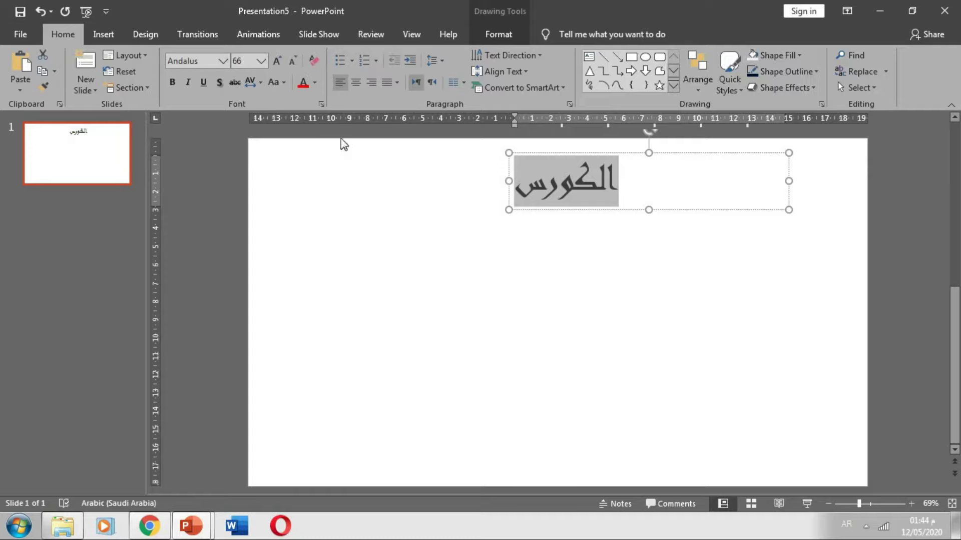
pyautogui.click(315, 83)
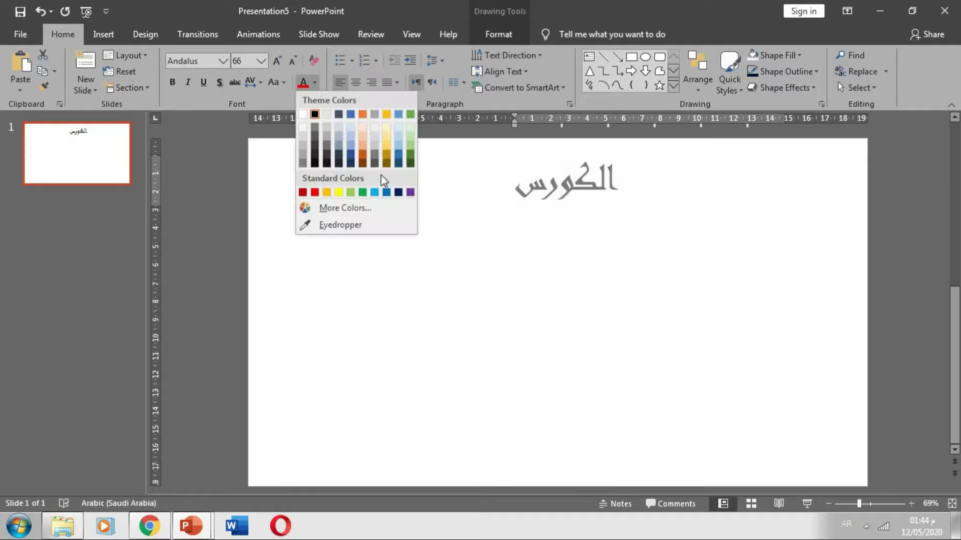
pyautogui.click(317, 192)
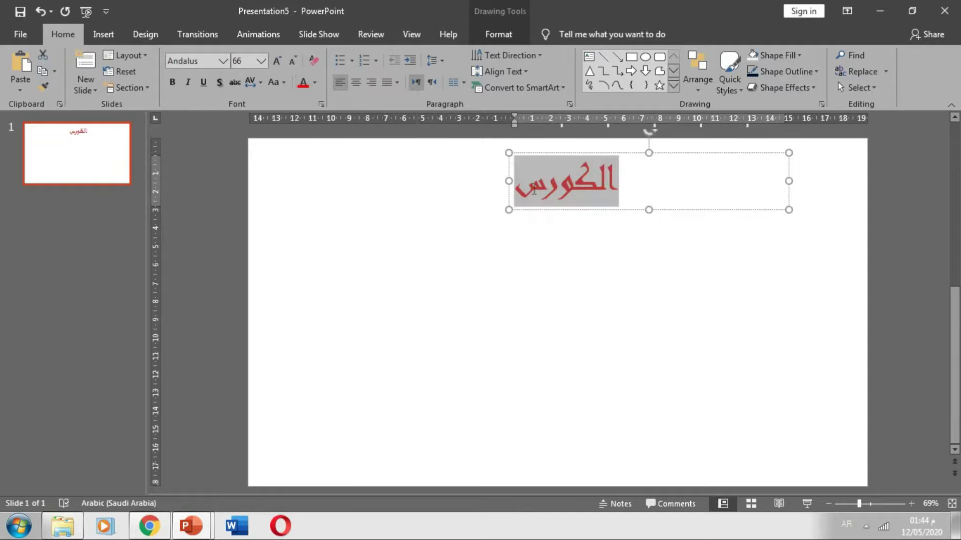
pyautogui.press('Escape')
pyautogui.press('Escape')
# - Darken the title word to a custom dark red (RGB 146, 0, 0)
pyautogui.doubleClick(553, 177)
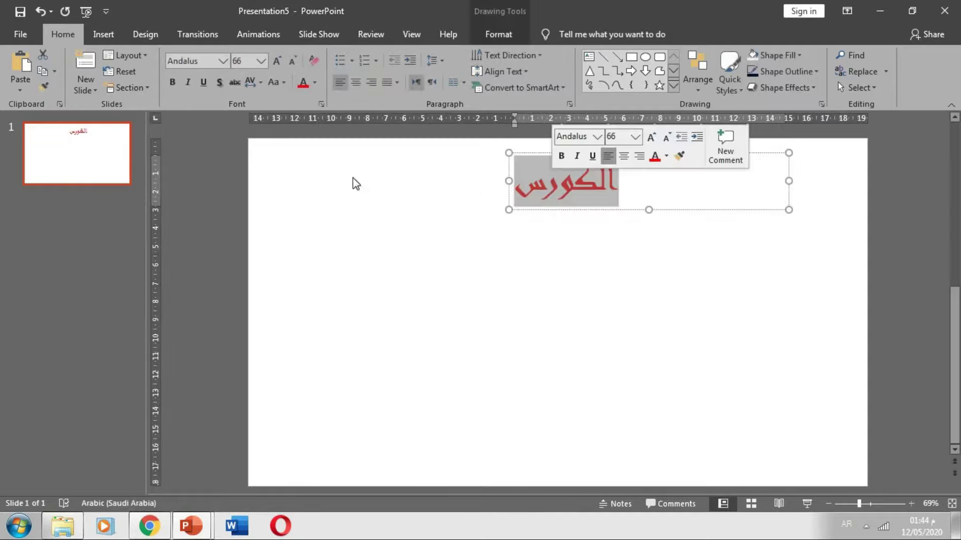
pyautogui.click(314, 83)
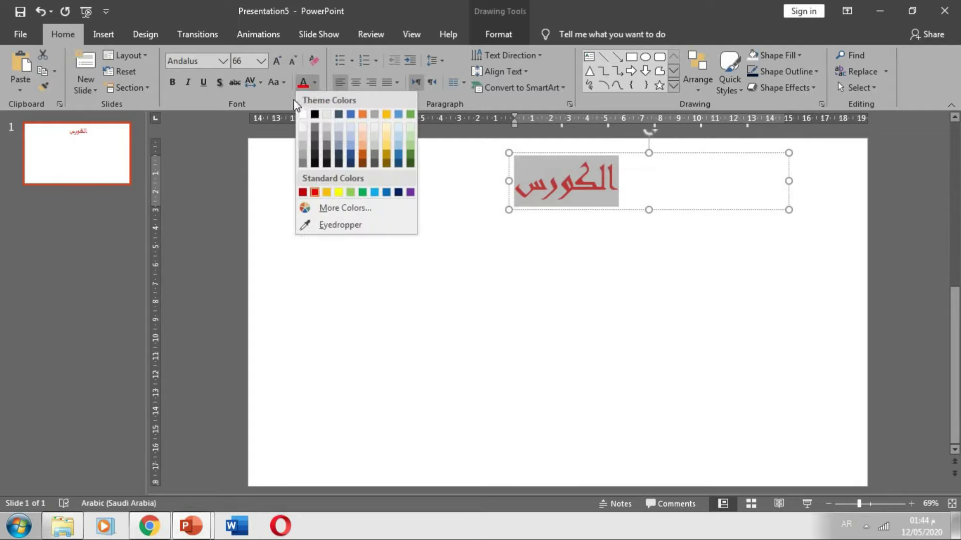
pyautogui.click(338, 208)
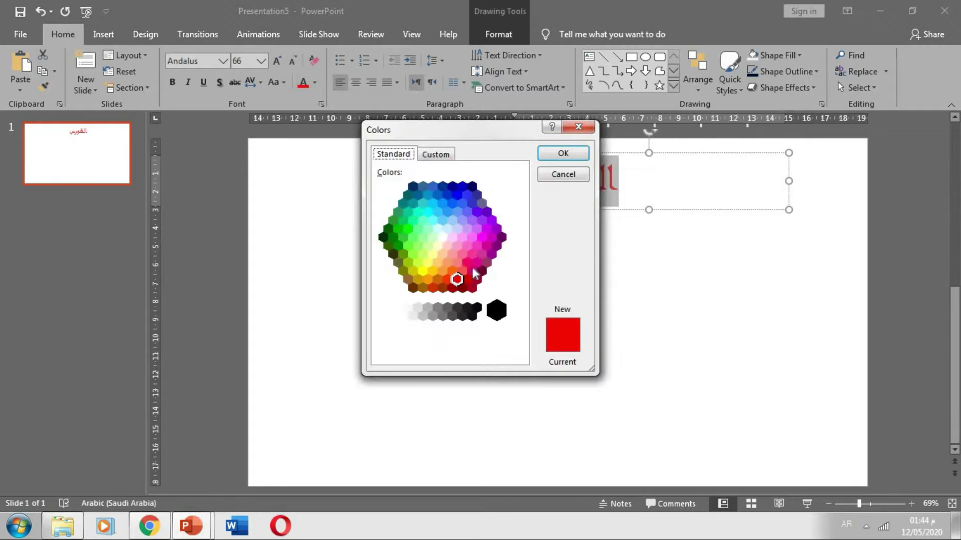
pyautogui.click(431, 156)
pyautogui.moveTo(520, 230); pyautogui.dragTo(520, 244)
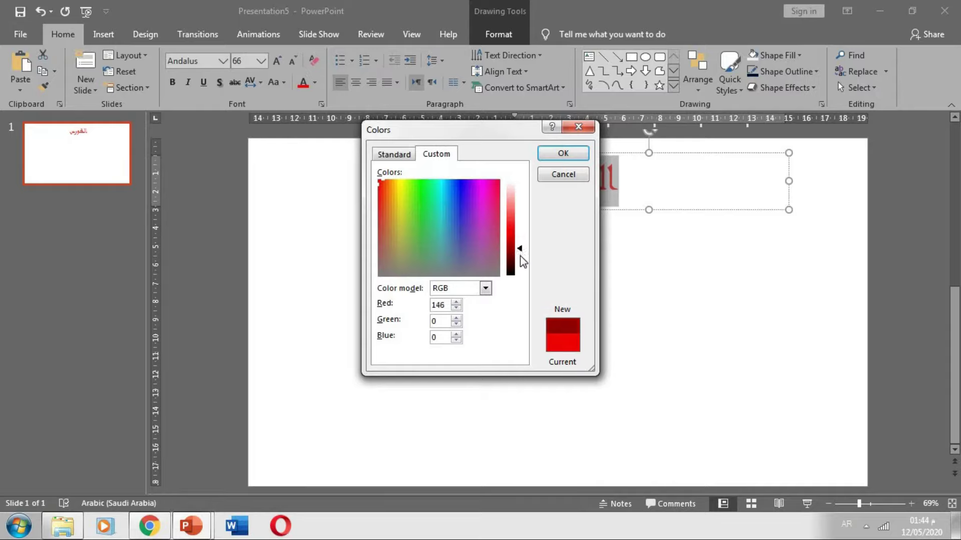
pyautogui.click(562, 153)
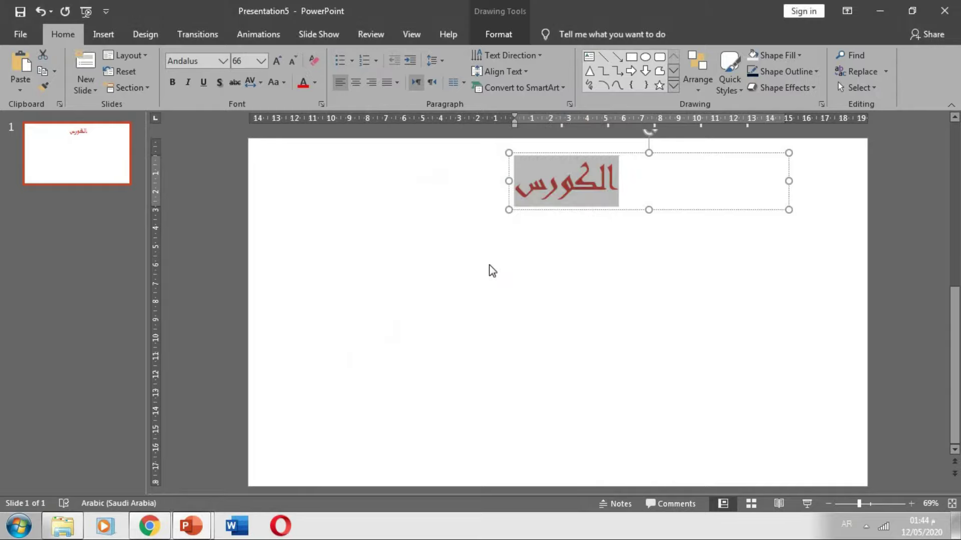
pyautogui.click(565, 269)
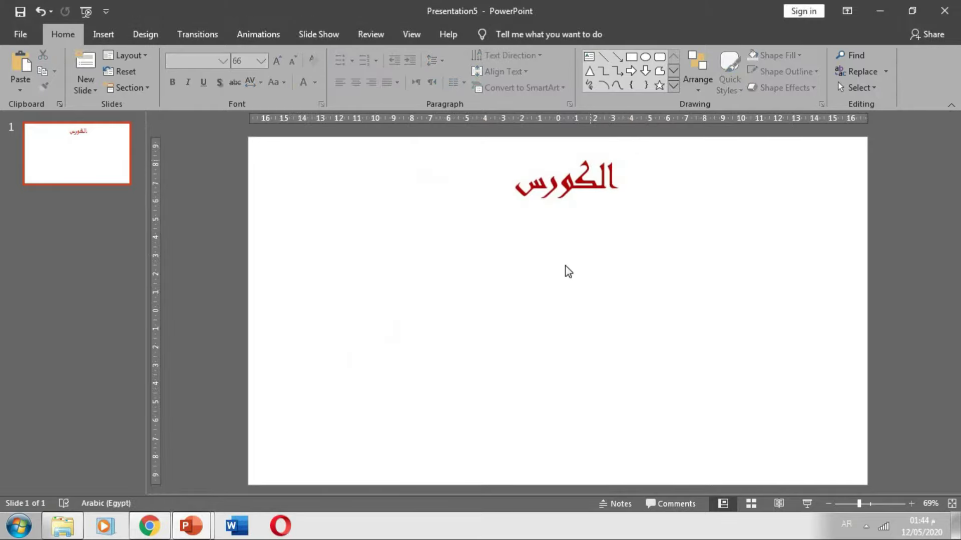
pyautogui.doubleClick(563, 185)
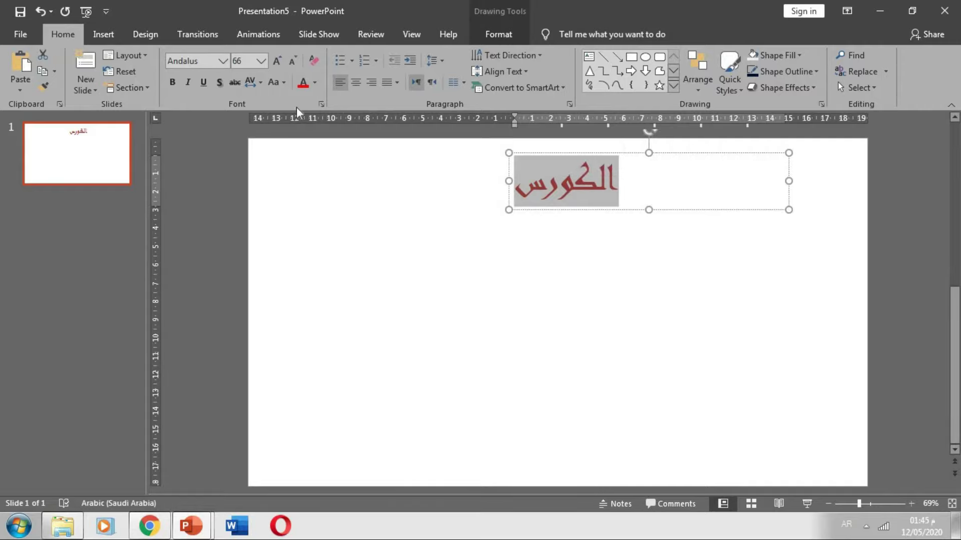
# - Widen the title box leftward so it stretches across the top of the slide
pyautogui.click(521, 225)
pyautogui.click(596, 183)
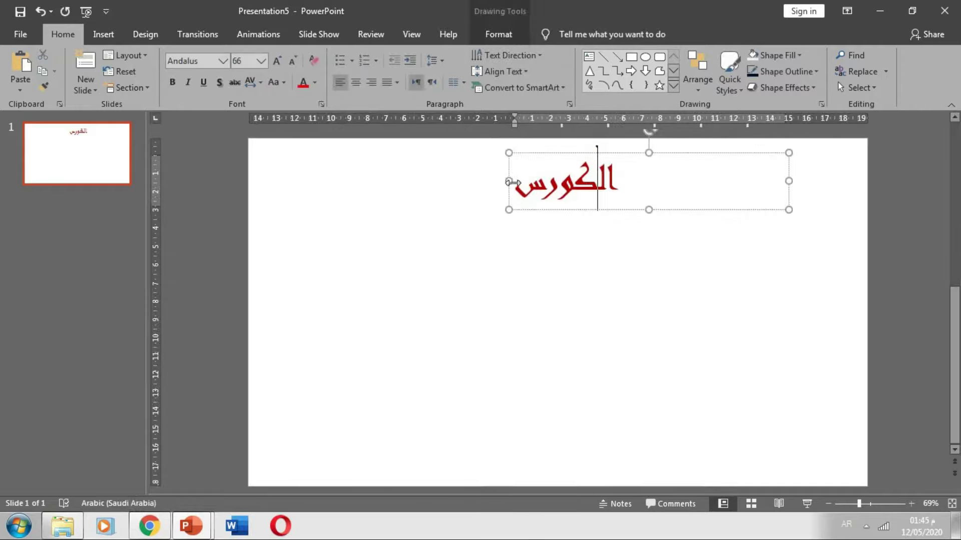
pyautogui.moveTo(512, 178); pyautogui.dragTo(288, 192)
# - Centre the Arabic word inside the widened title box
pyautogui.doubleClick(343, 190)
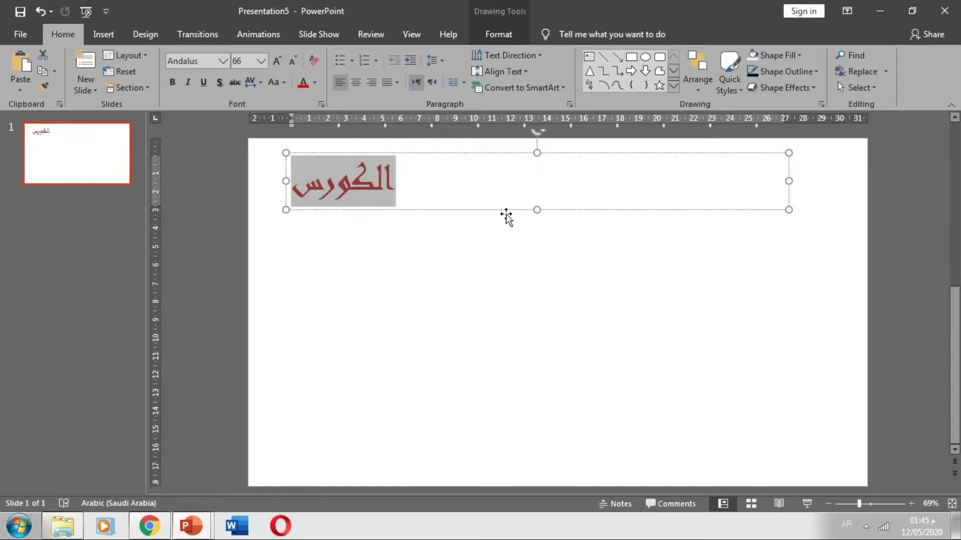
pyautogui.click(356, 83)
pyautogui.click(371, 82)
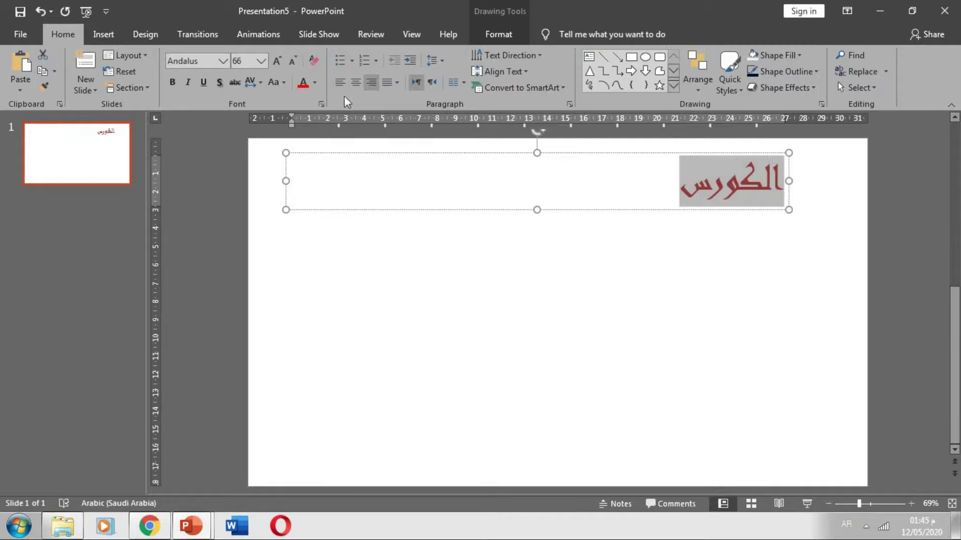
pyautogui.click(358, 83)
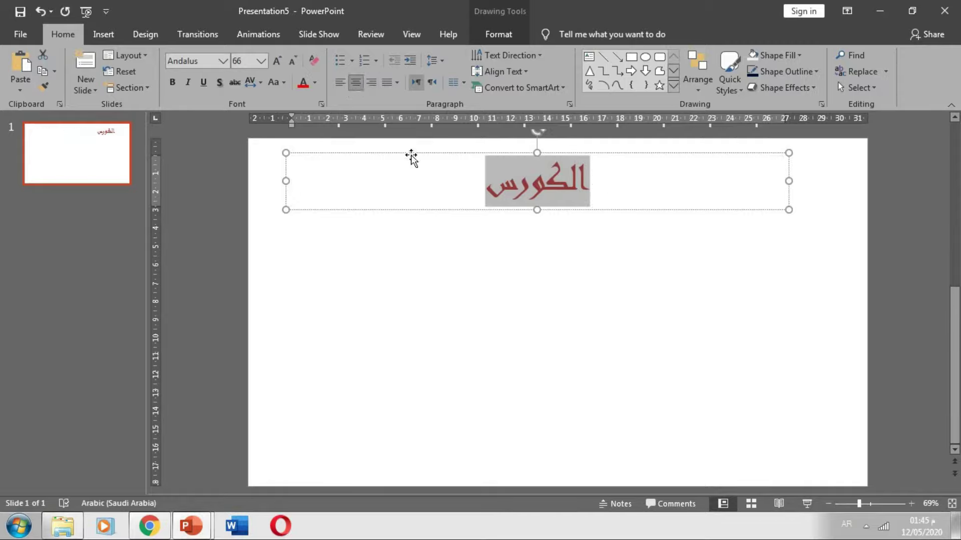
pyautogui.click(444, 270)
pyautogui.doubleClick(535, 190)
pyautogui.click(504, 35)
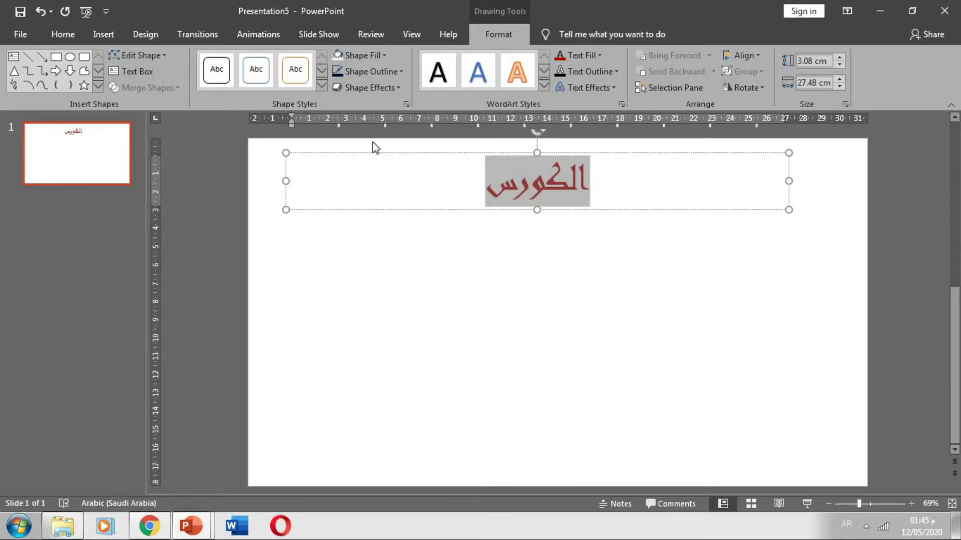
# - Fill the title box with light gold
pyautogui.click(377, 56)
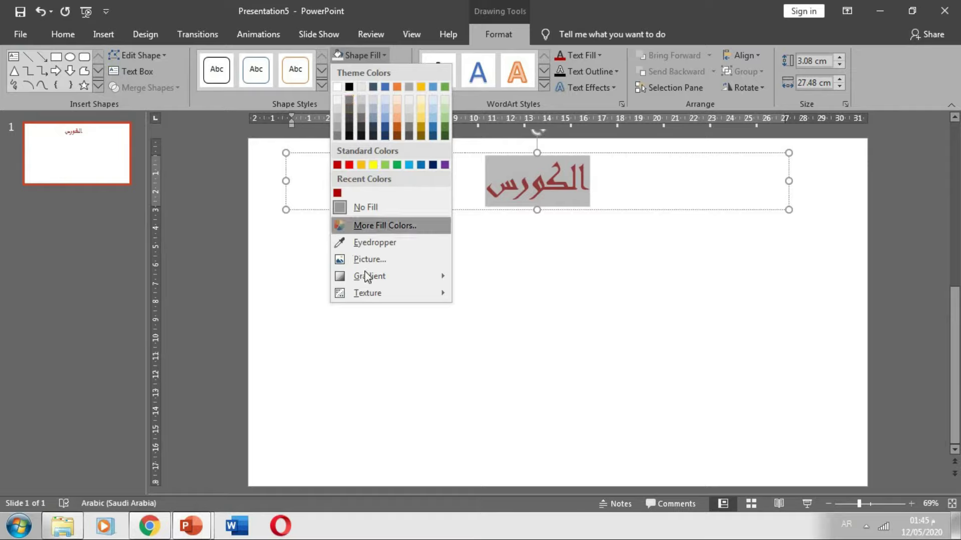
pyautogui.click(421, 109)
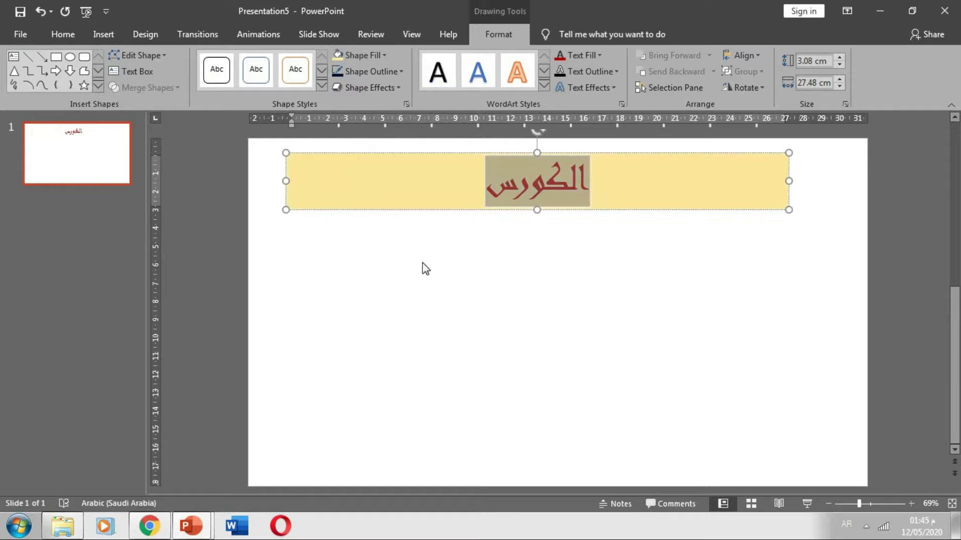
pyautogui.click(530, 289)
pyautogui.doubleClick(533, 190)
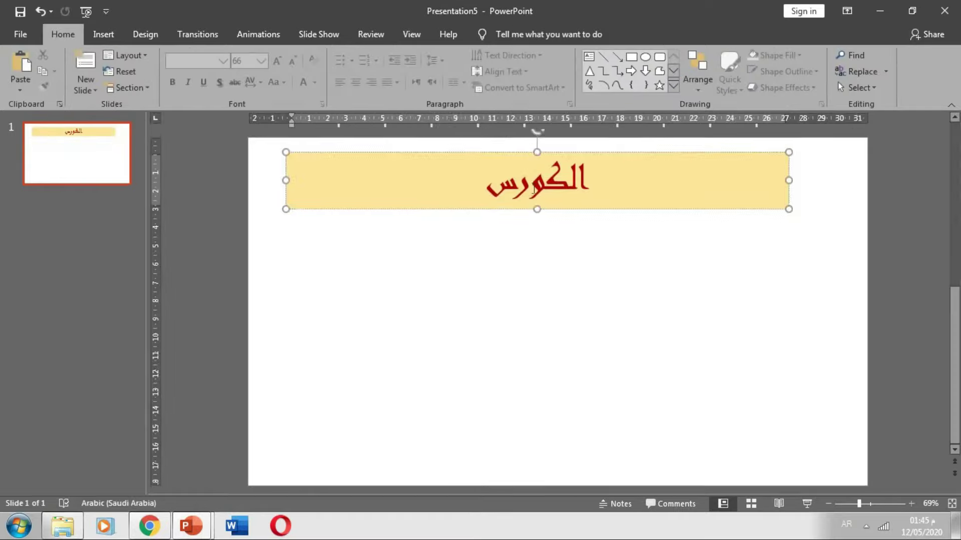
# - Give the title box a dark olive outline (RGB 121, 118, 0) via a custom colour
pyautogui.click(387, 75)
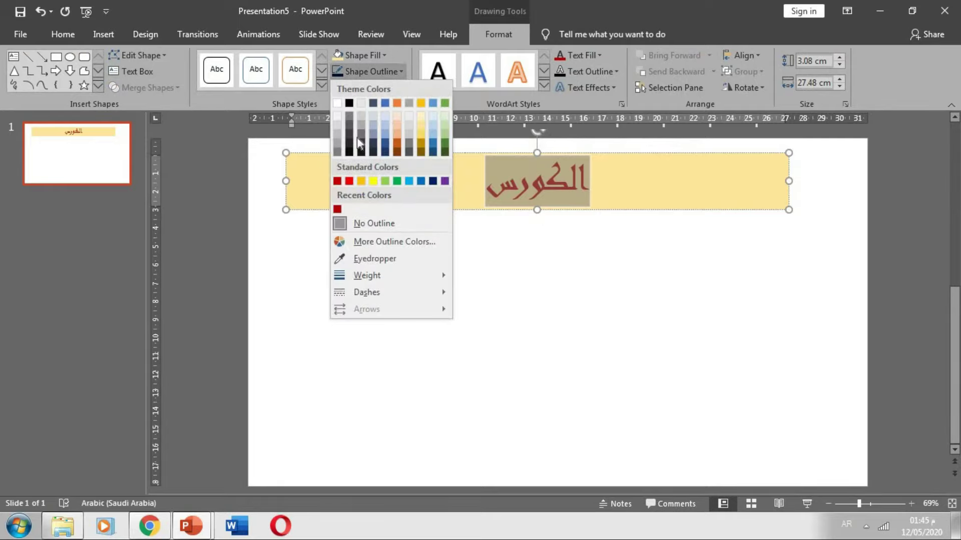
pyautogui.click(374, 181)
pyautogui.click(390, 72)
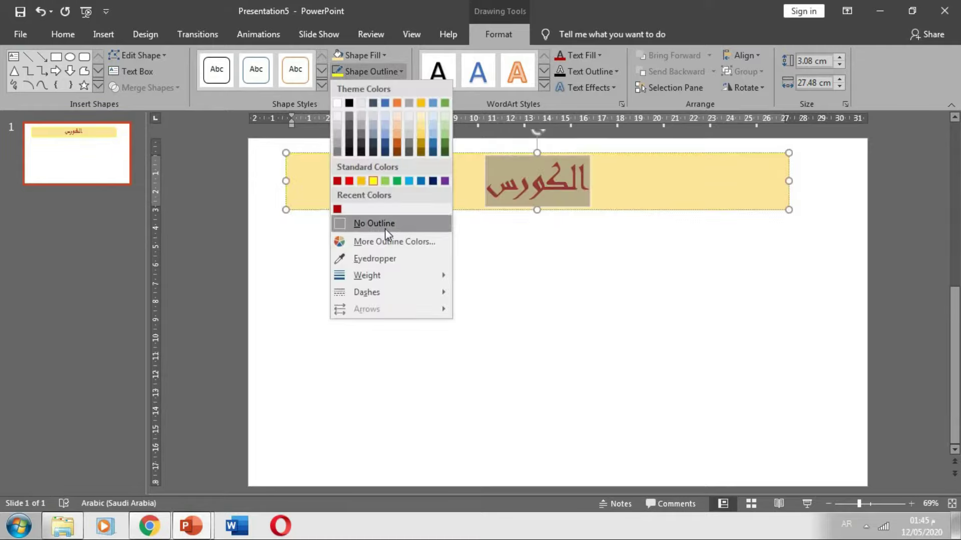
pyautogui.click(380, 244)
pyautogui.click(443, 139)
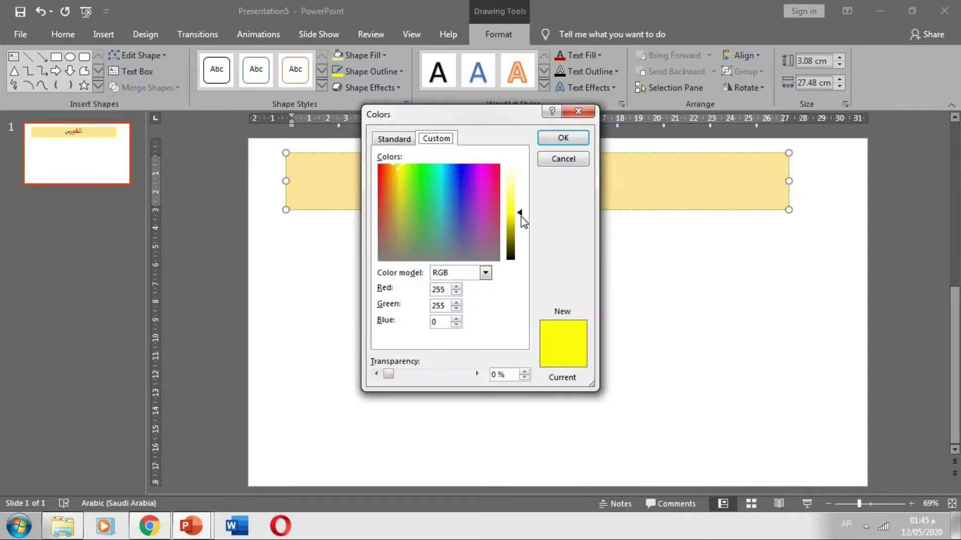
pyautogui.moveTo(521, 221); pyautogui.dragTo(520, 238)
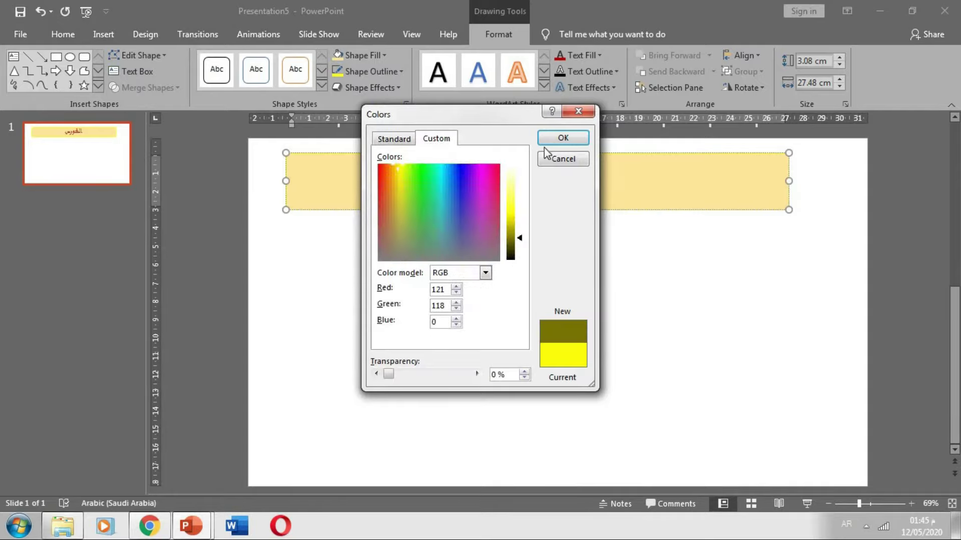
pyautogui.click(554, 145)
pyautogui.click(460, 300)
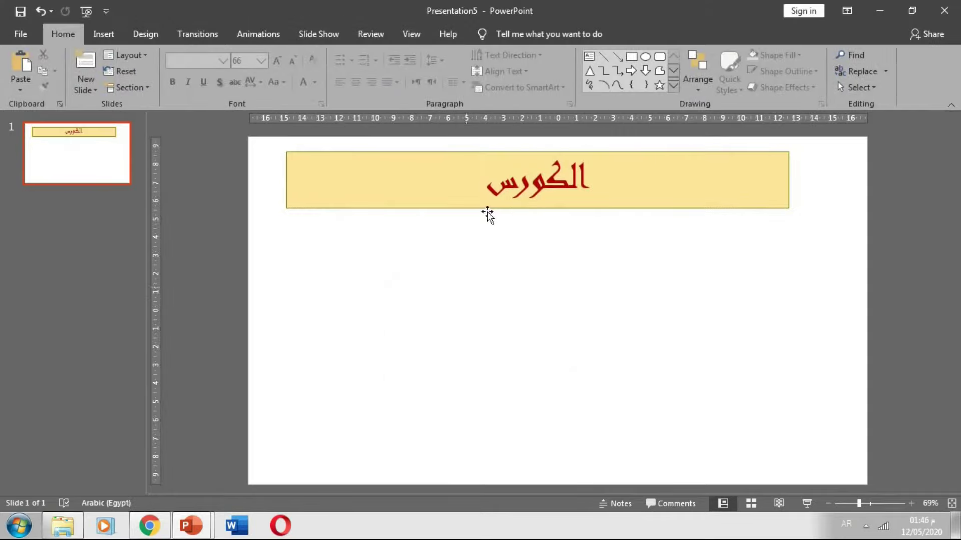
pyautogui.click(539, 188)
pyautogui.doubleClick(539, 188)
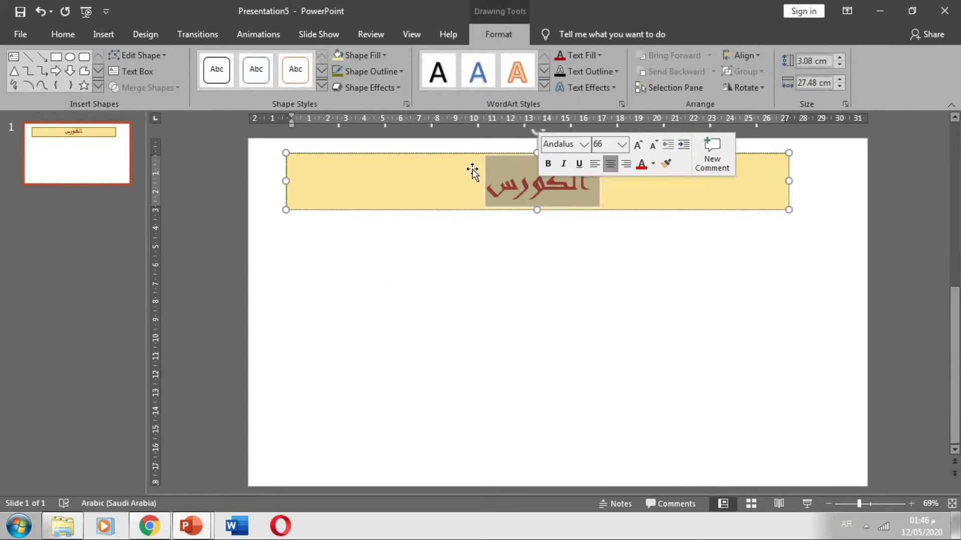
# - Apply an outer shadow, a reflection variation and a yellow glow to the title box
pyautogui.click(399, 88)
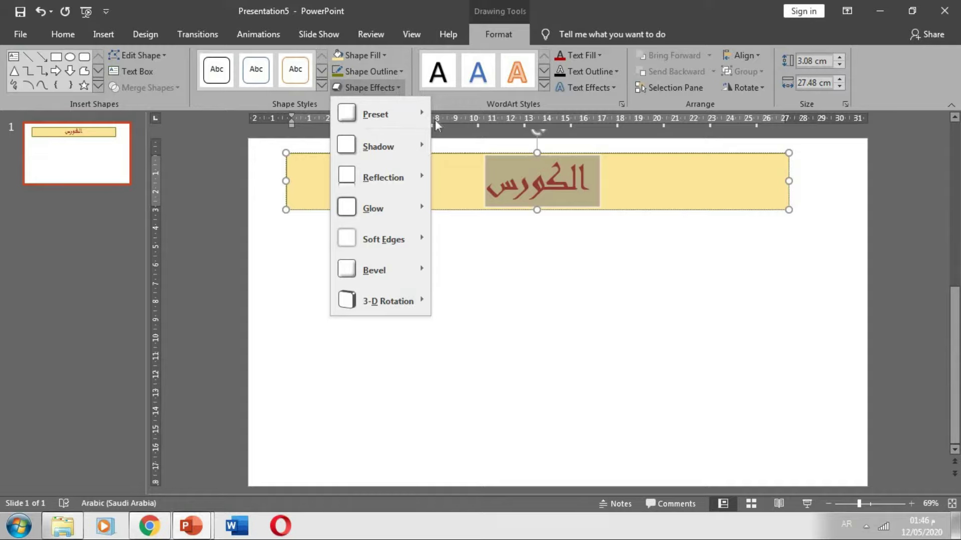
pyautogui.moveTo(378, 146)
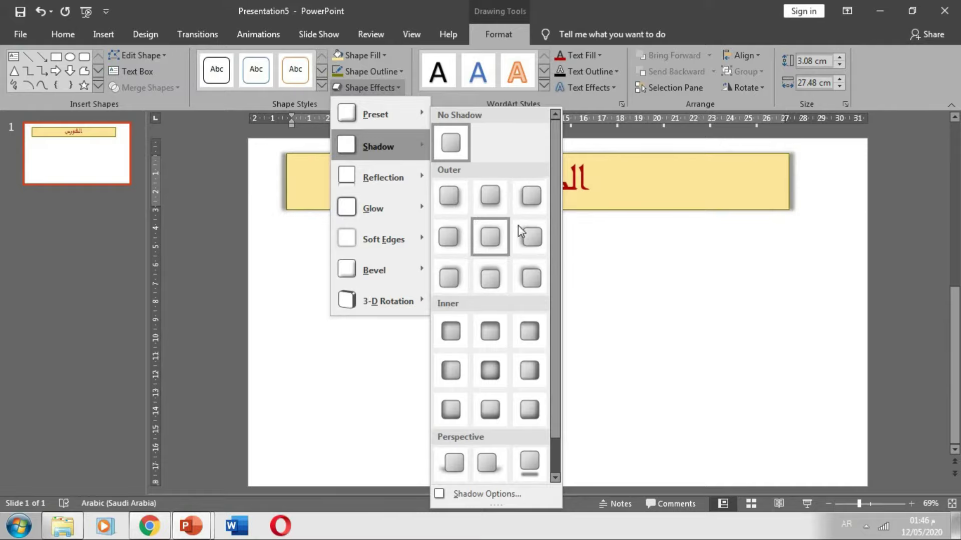
pyautogui.click(467, 246)
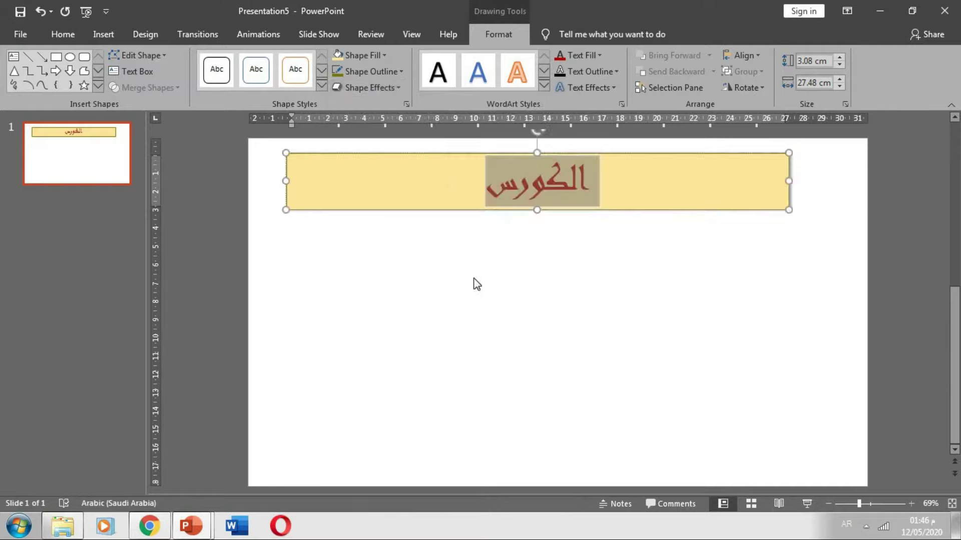
pyautogui.click(395, 91)
pyautogui.moveTo(383, 177)
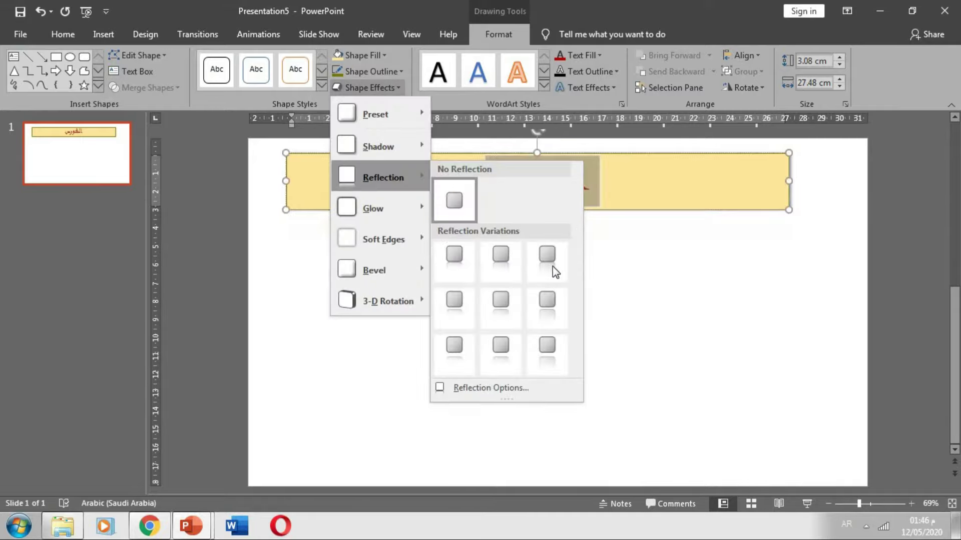
pyautogui.click(547, 260)
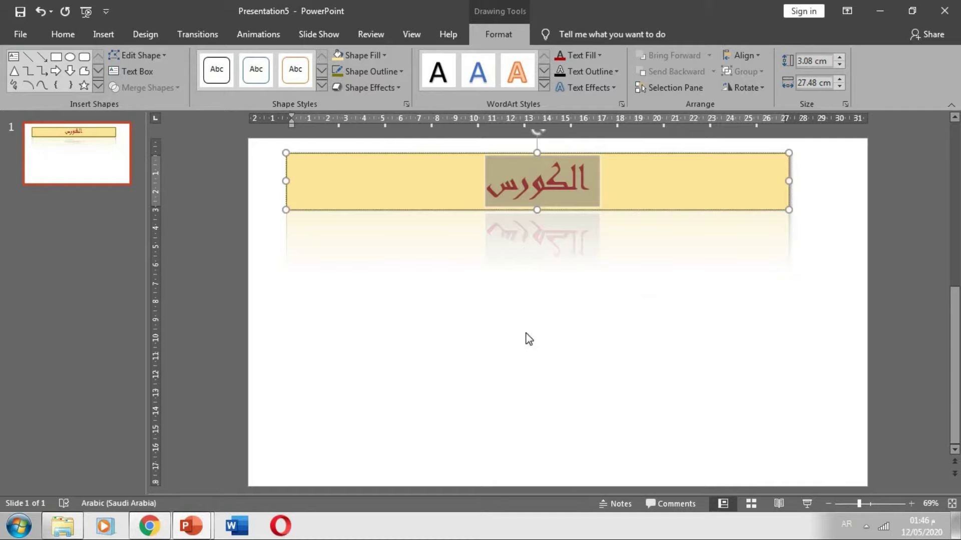
pyautogui.click(395, 90)
pyautogui.moveTo(373, 209)
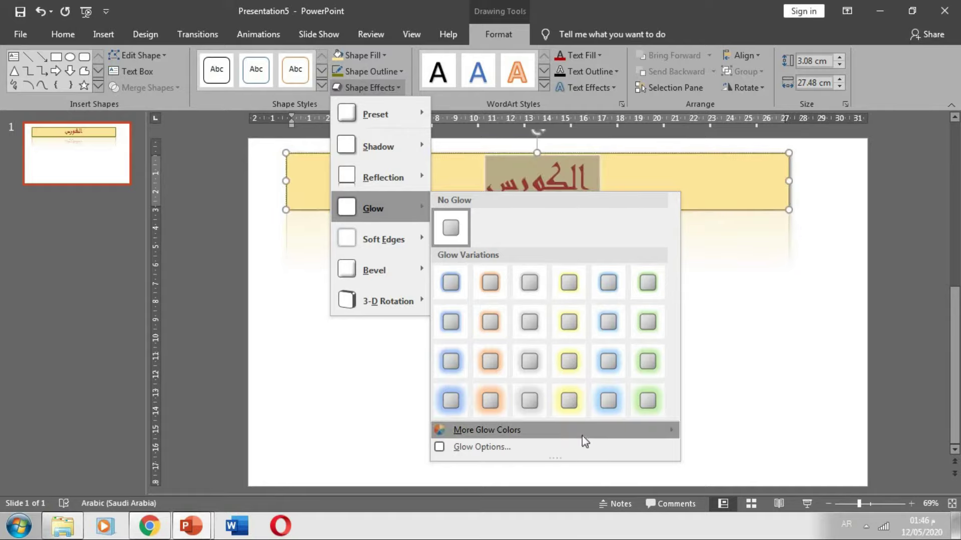
pyautogui.moveTo(487, 430)
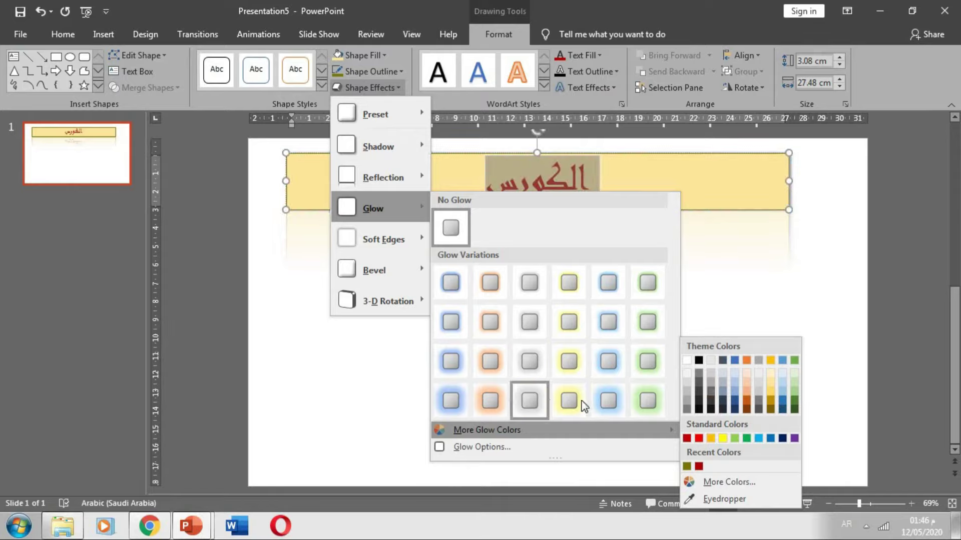
pyautogui.click(569, 400)
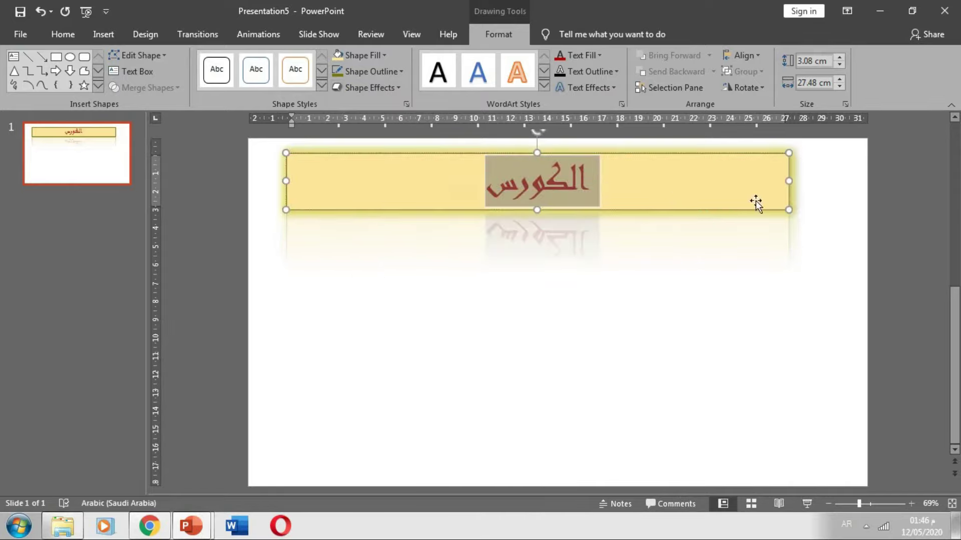
# - Try a perspective 3-D rotation on the banner, then remove the tilt again
pyautogui.click(377, 88)
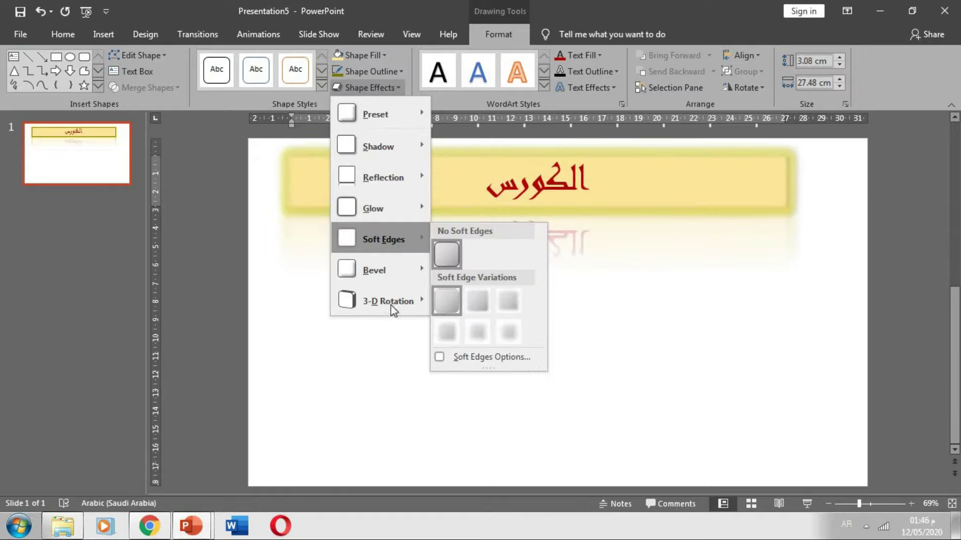
pyautogui.moveTo(388, 302)
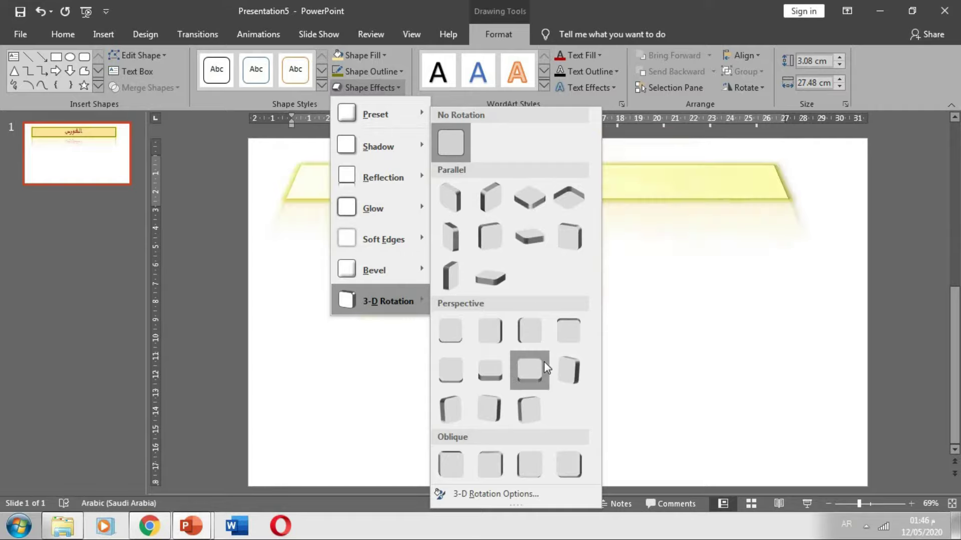
pyautogui.click(545, 374)
pyautogui.click(514, 277)
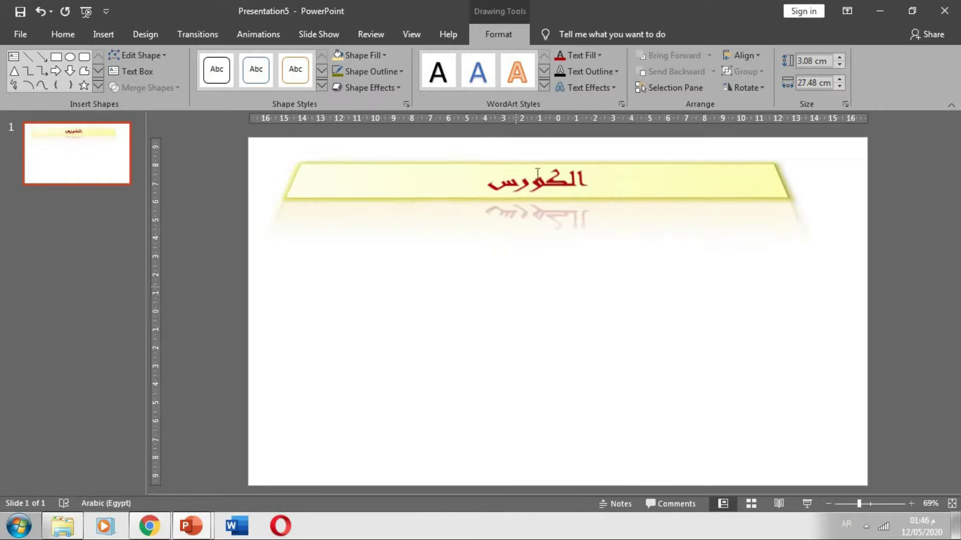
pyautogui.click(514, 187)
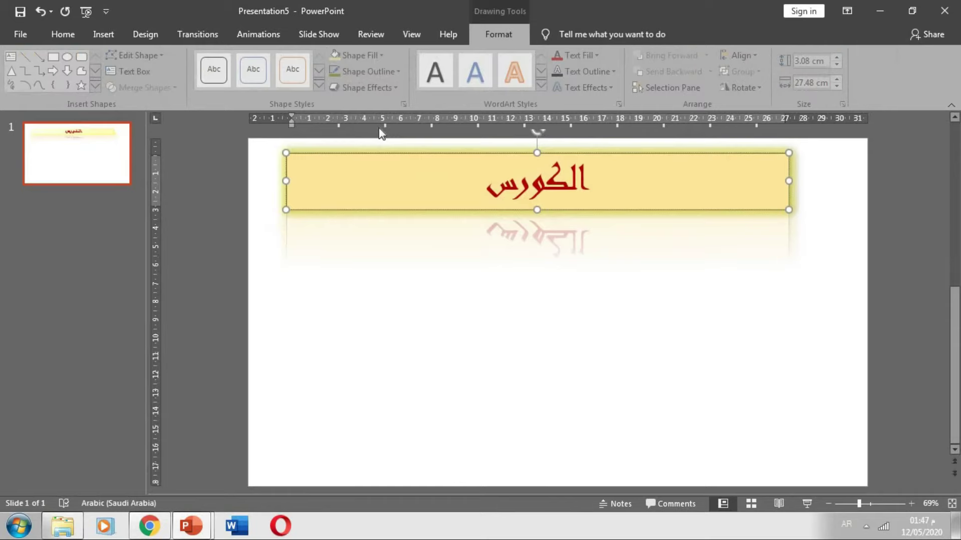
pyautogui.click(386, 89)
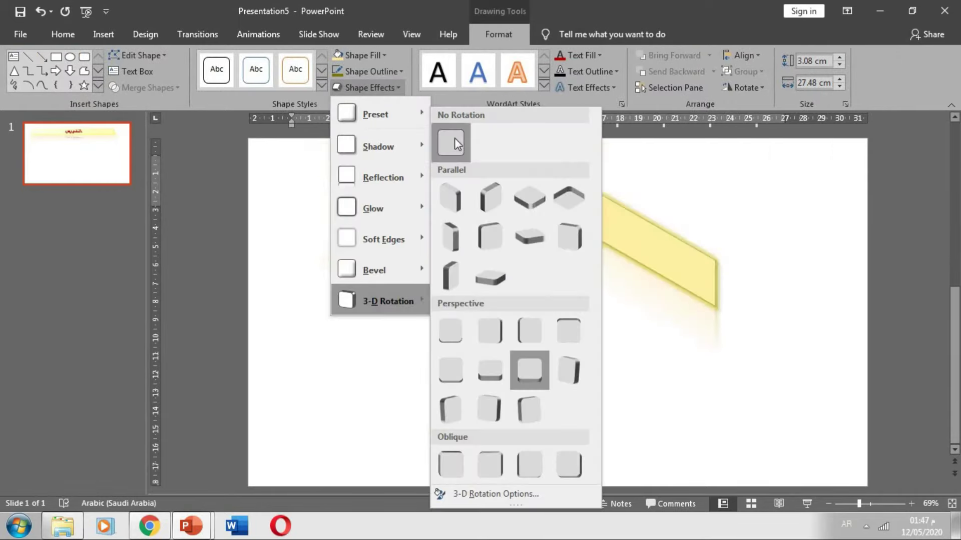
pyautogui.click(442, 141)
pyautogui.click(382, 93)
pyautogui.moveTo(375, 114)
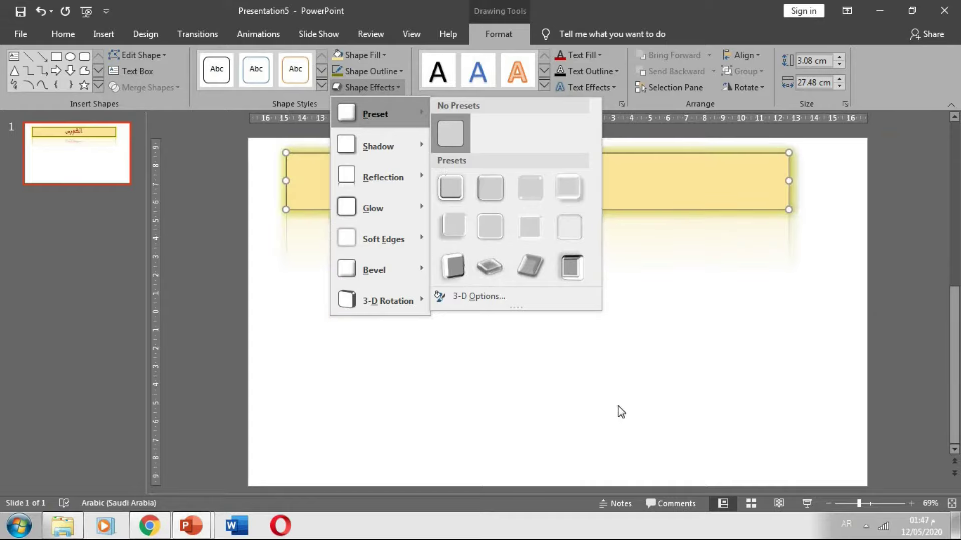
pyautogui.click(483, 409)
# - Move the banner down to mid-slide and add a blank slide after slide 1
pyautogui.click(495, 332)
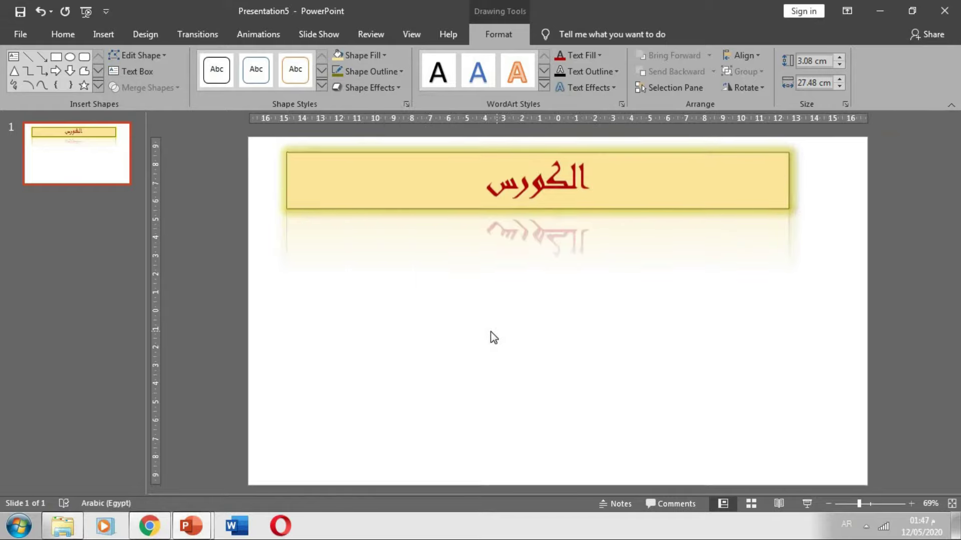
pyautogui.click(624, 159)
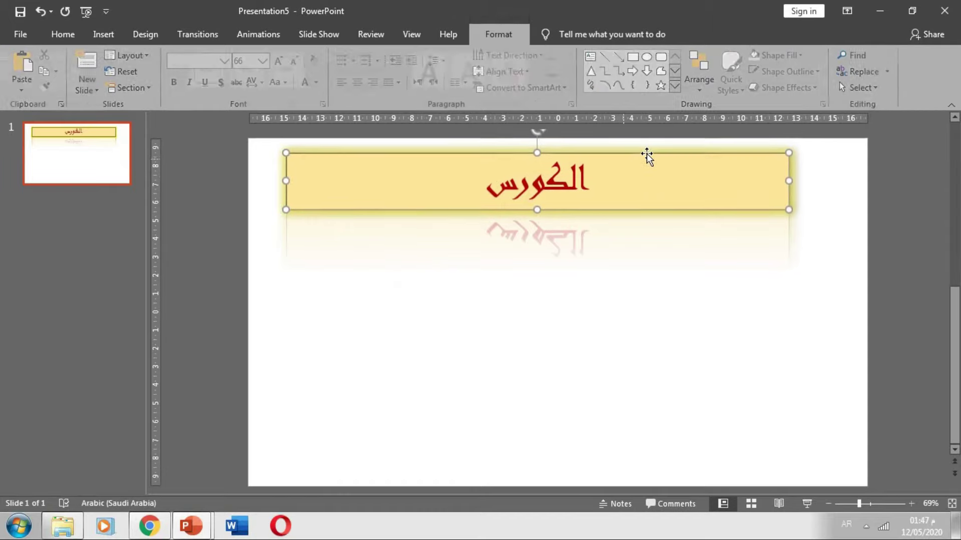
pyautogui.moveTo(647, 169); pyautogui.dragTo(654, 258)
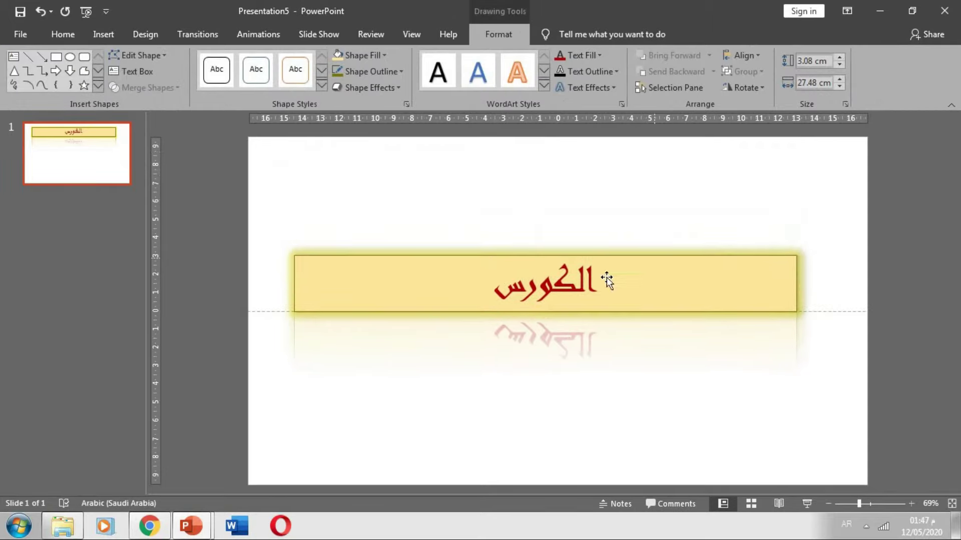
pyautogui.click(466, 345)
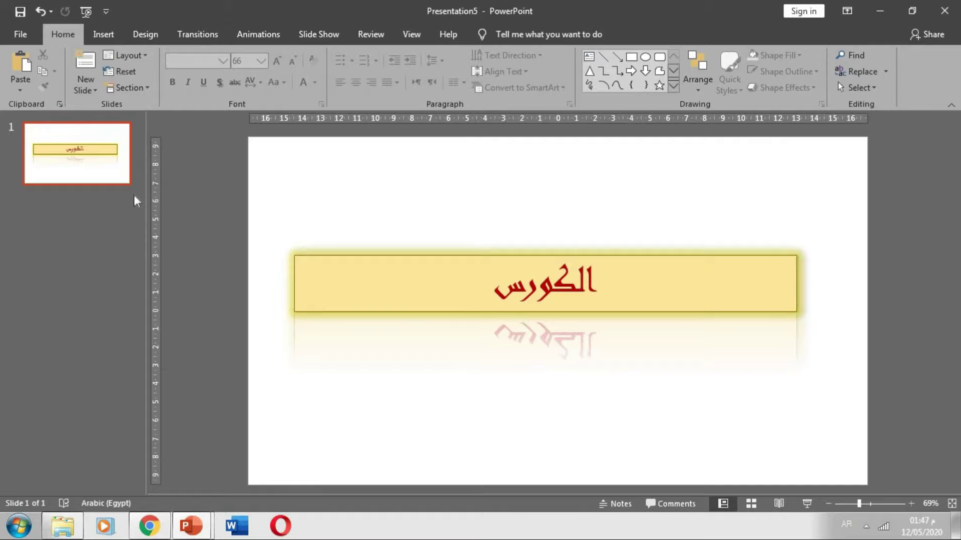
pyautogui.click(111, 177)
pyautogui.press('Return')
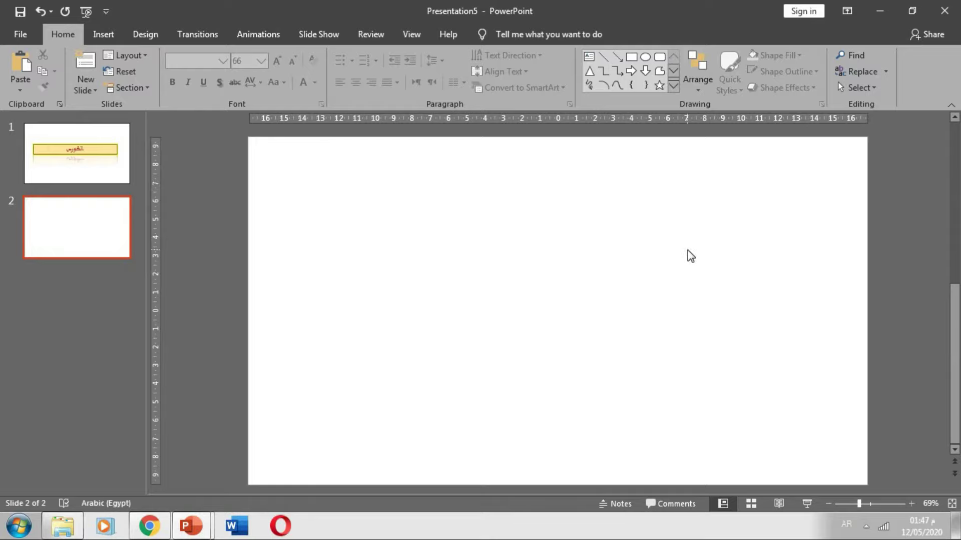
# - Insert plain black WordArt near the top of slide 2 and type 'Course' into it
pyautogui.click(111, 36)
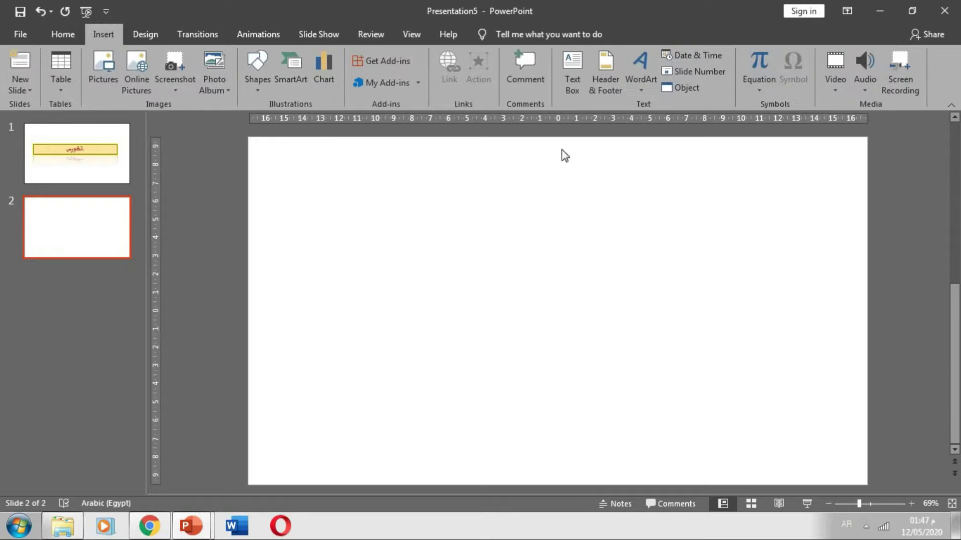
pyautogui.click(641, 90)
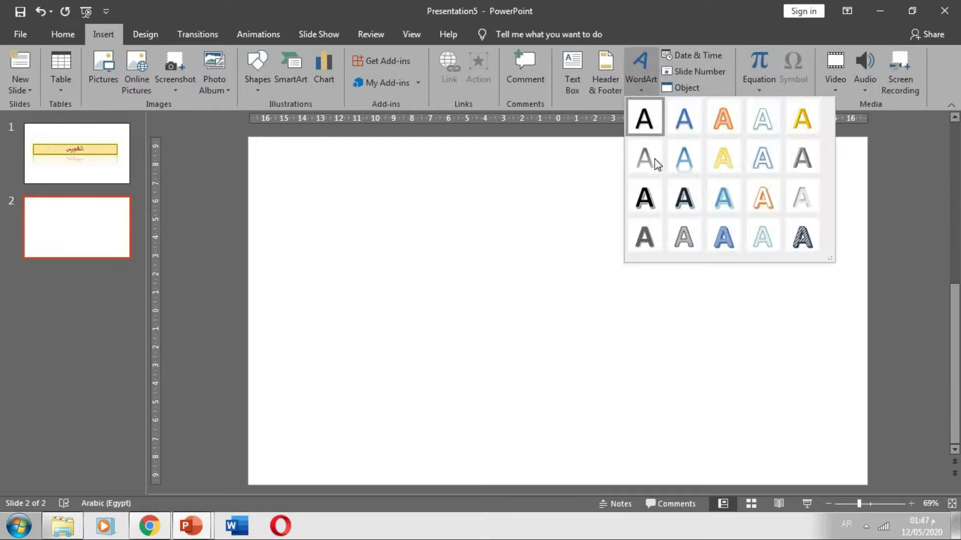
pyautogui.click(643, 120)
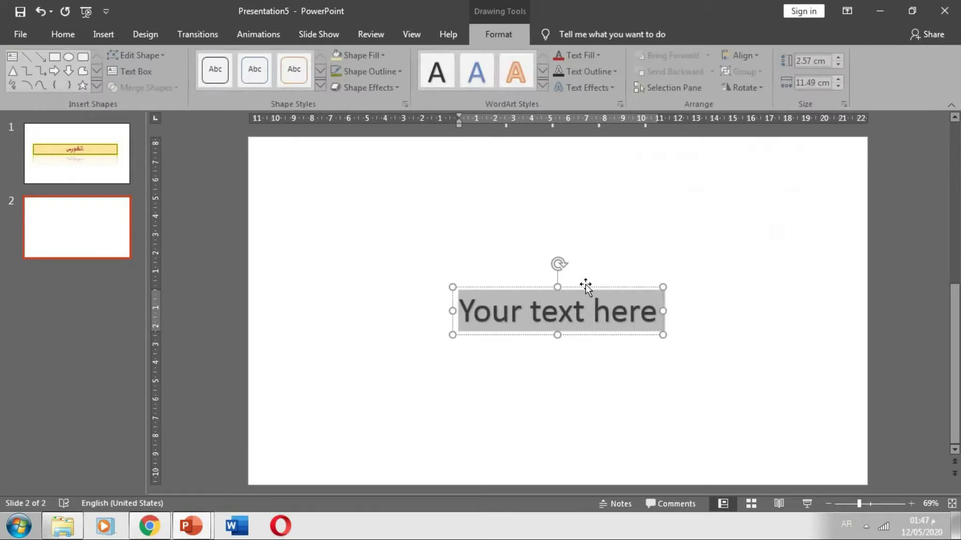
pyautogui.moveTo(586, 281); pyautogui.dragTo(580, 170)
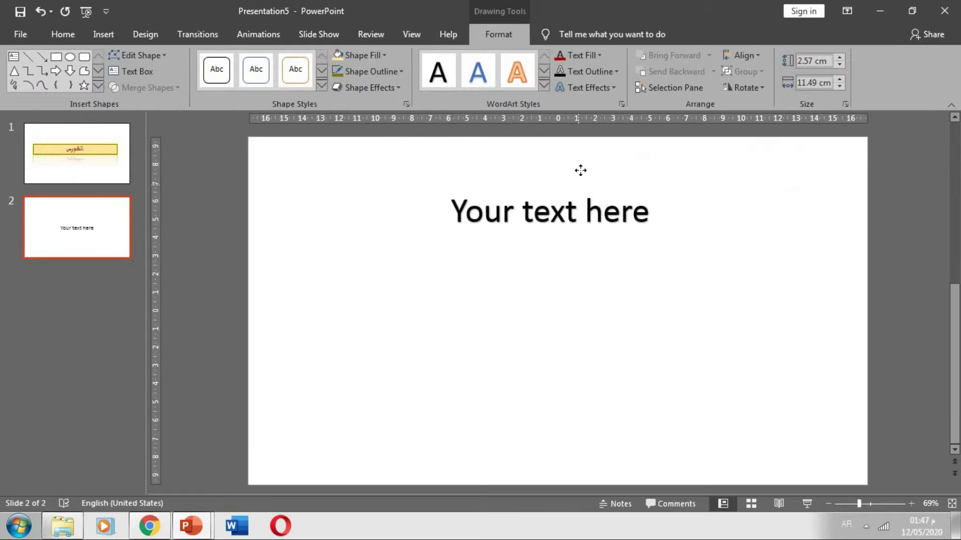
pyautogui.tripleClick(577, 210)
pyautogui.write('hg')
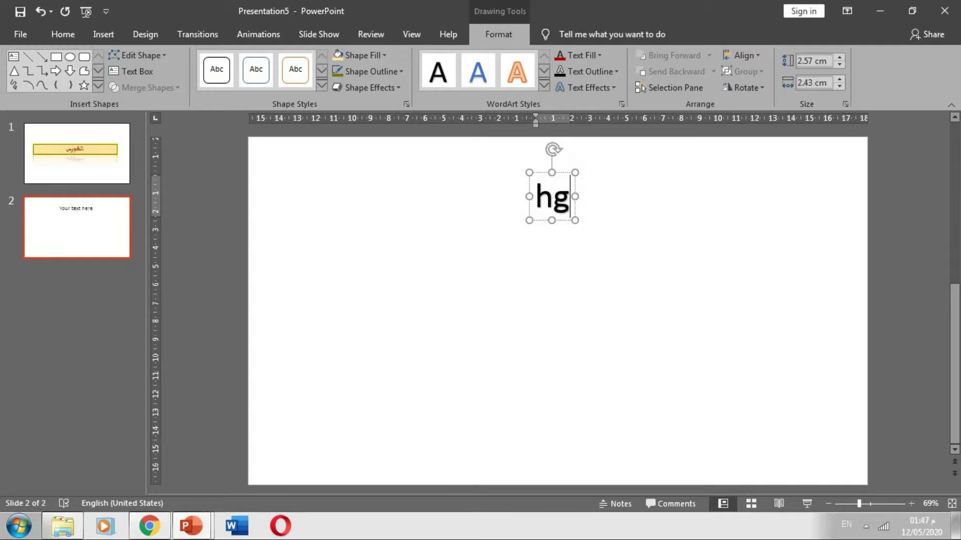
pyautogui.press('BackSpace')
pyautogui.press('BackSpace')
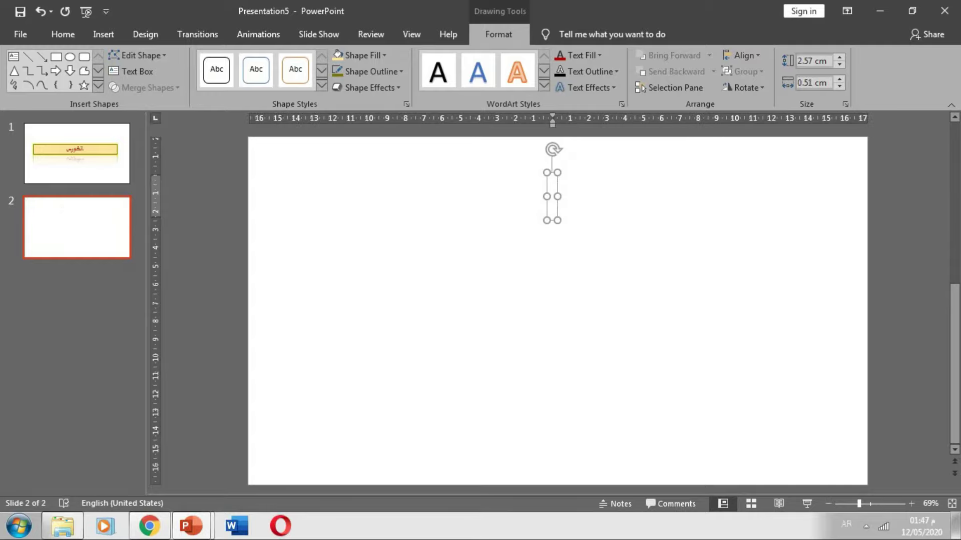
pyautogui.write('C')
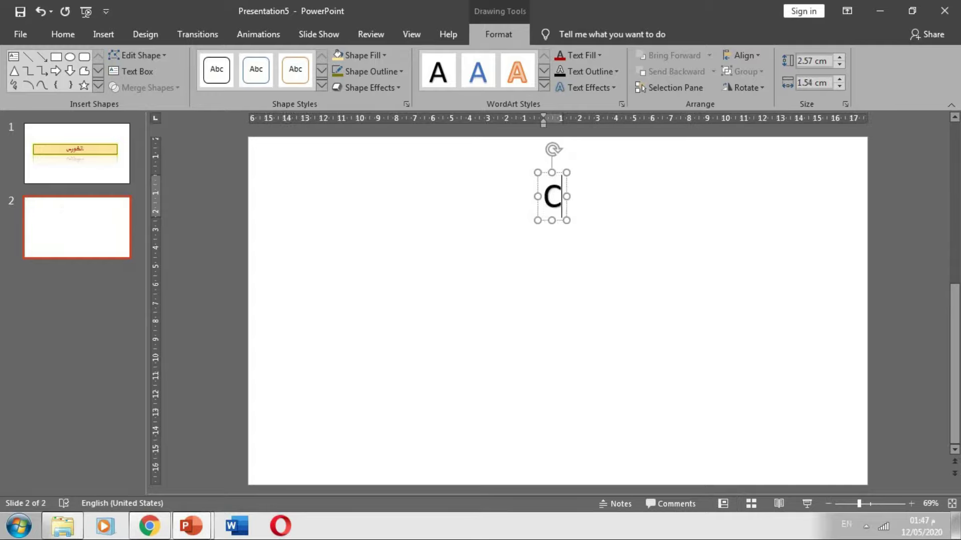
pyautogui.write('ours')
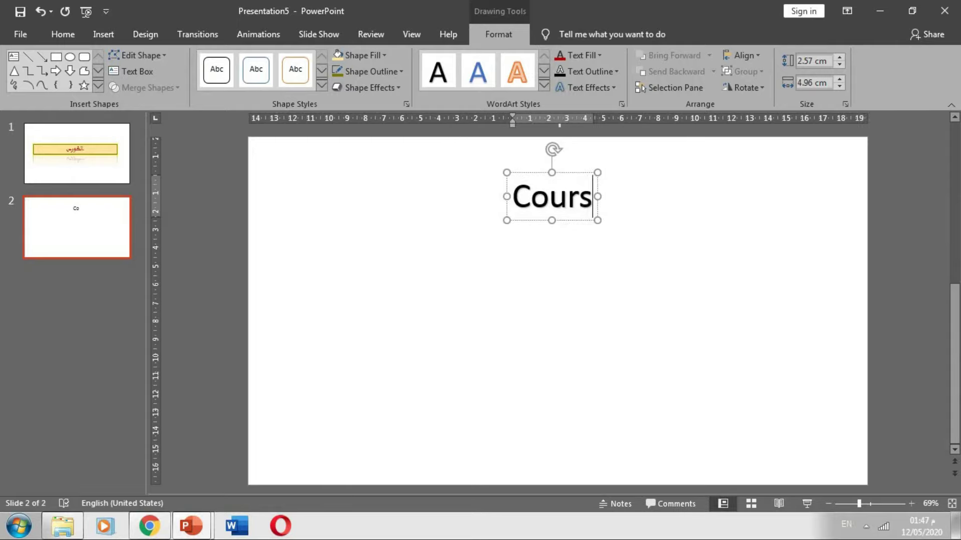
pyautogui.write('e')
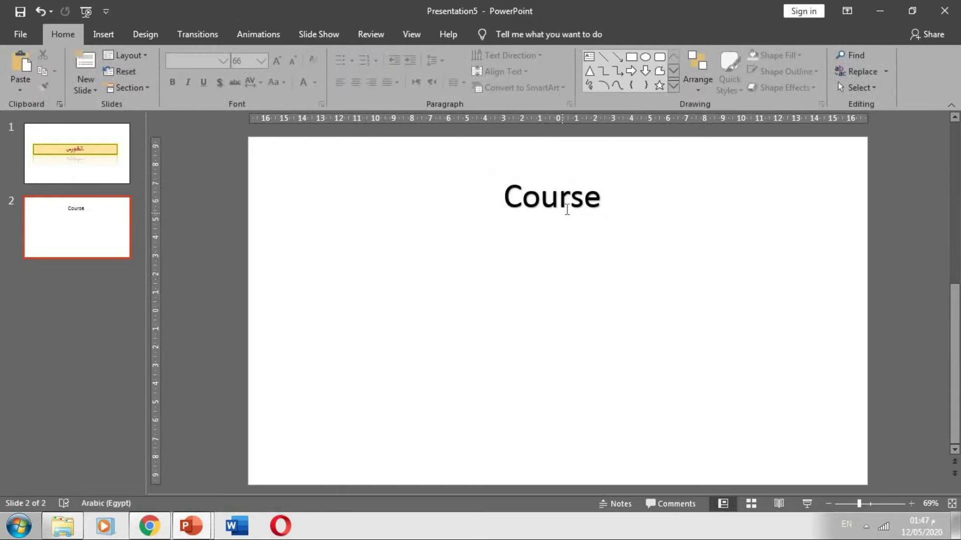
pyautogui.click(565, 208)
pyautogui.doubleClick(603, 197)
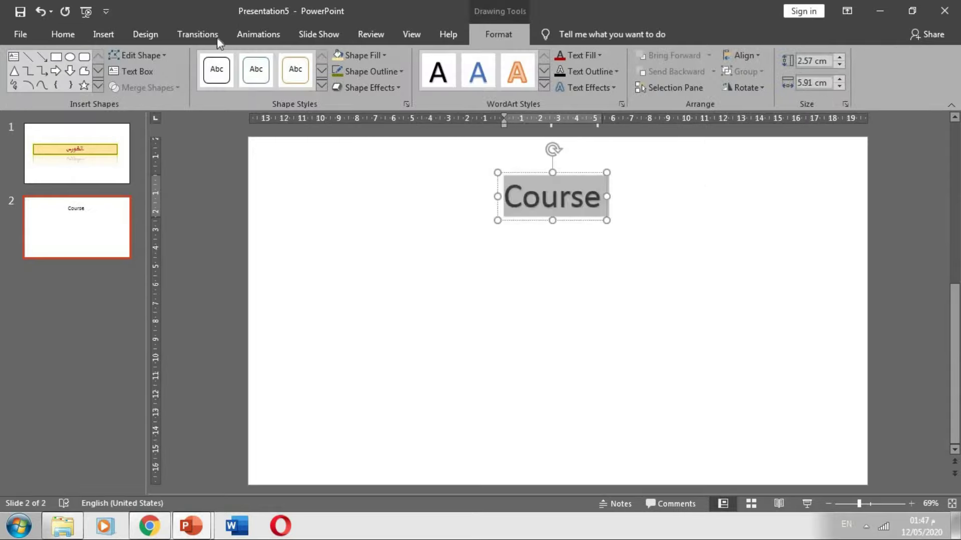
# - Set the Course WordArt to size 80 in the Algerian font
pyautogui.click(62, 34)
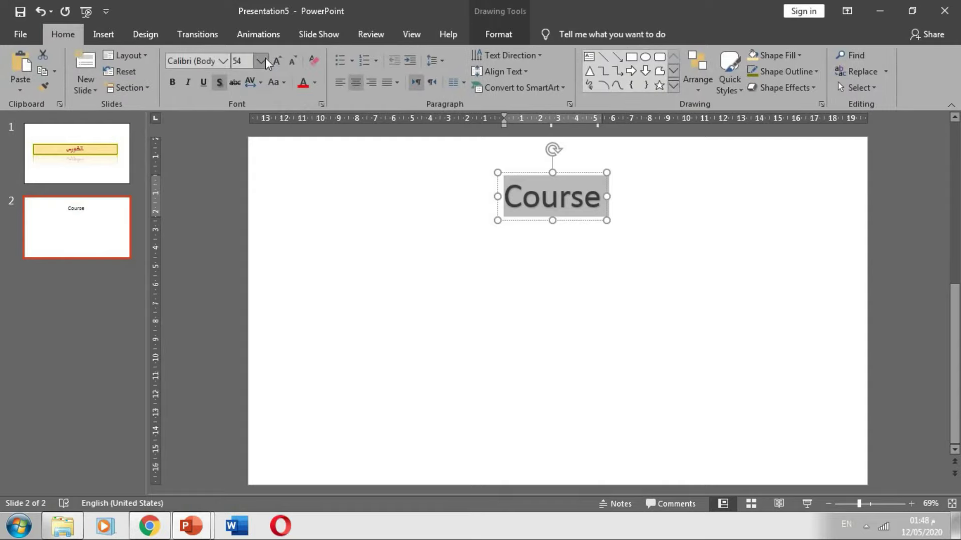
pyautogui.click(261, 60)
pyautogui.click(239, 357)
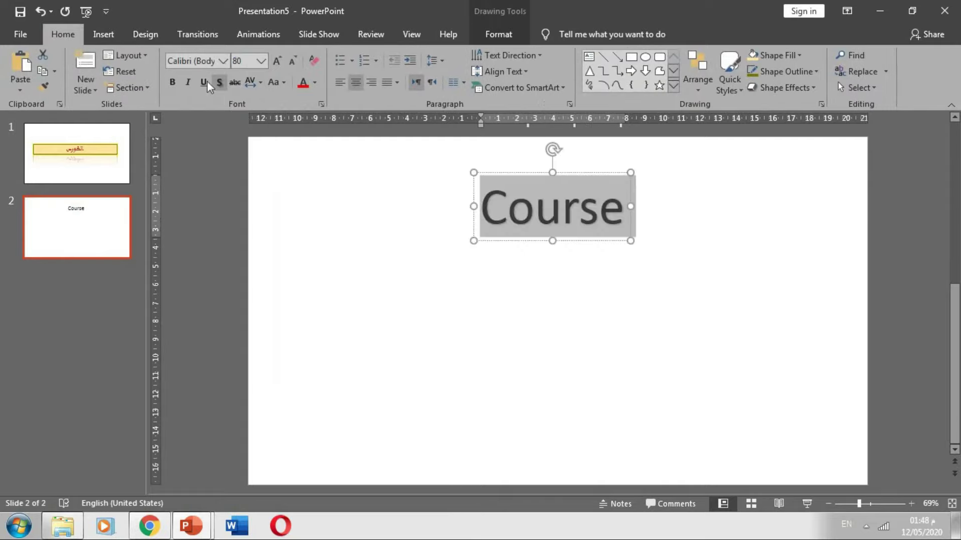
pyautogui.click(223, 61)
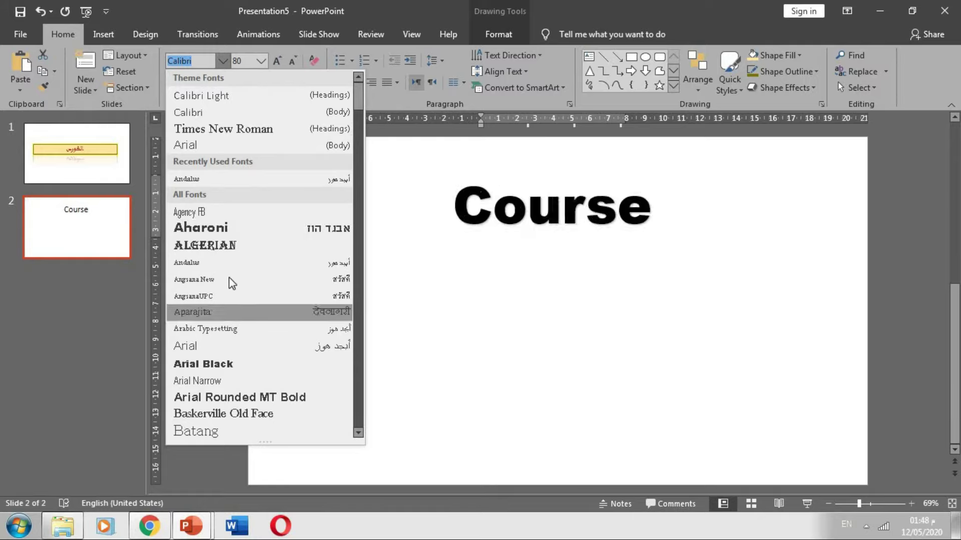
pyautogui.click(238, 247)
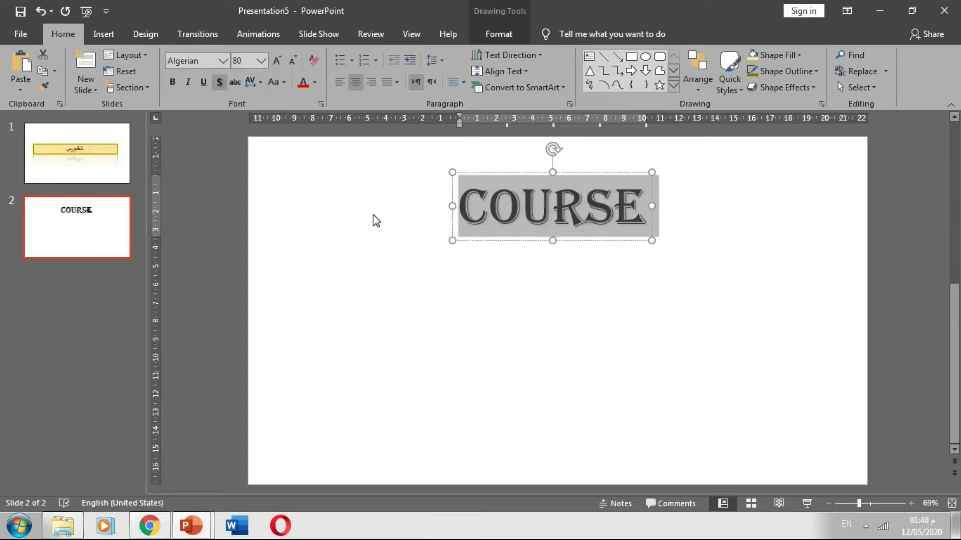
pyautogui.click(485, 327)
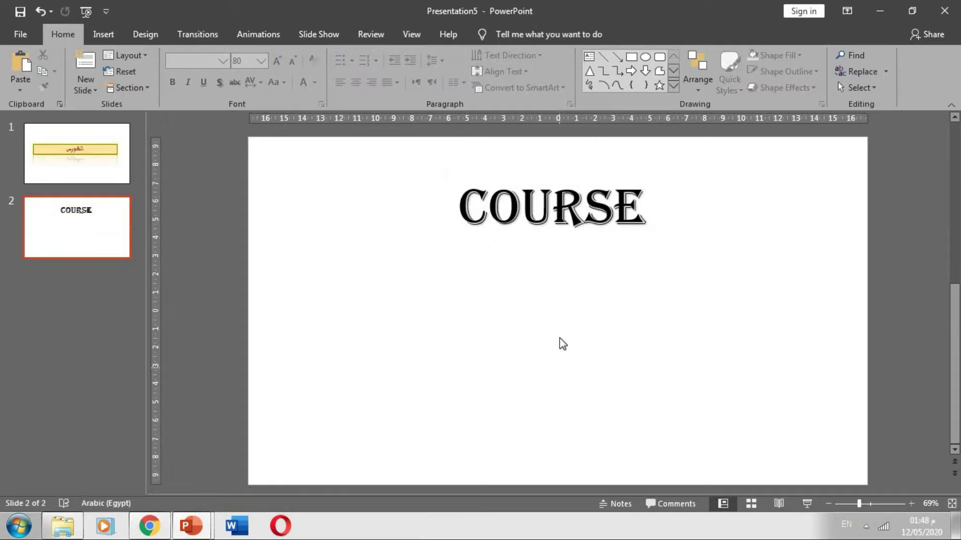
pyautogui.click(44, 146)
pyautogui.click(91, 221)
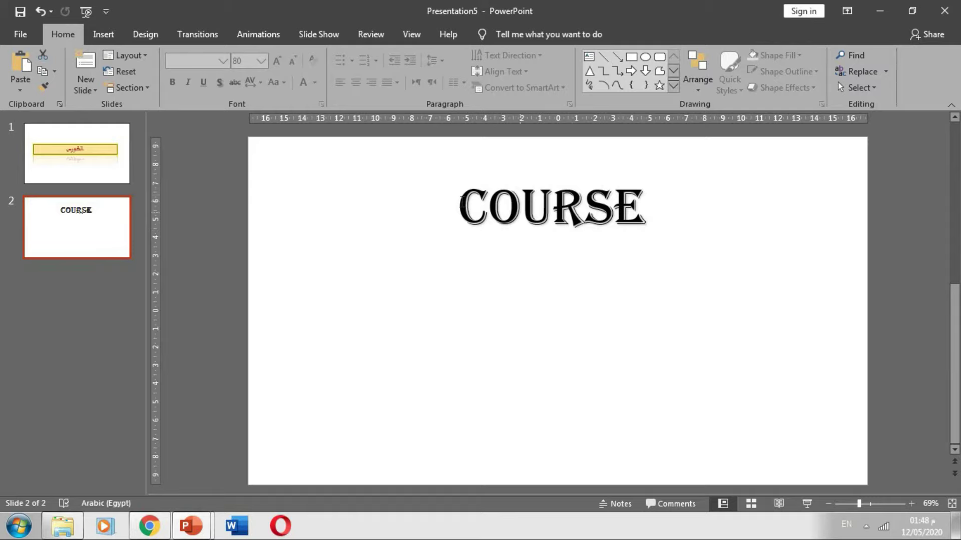
pyautogui.click(460, 203)
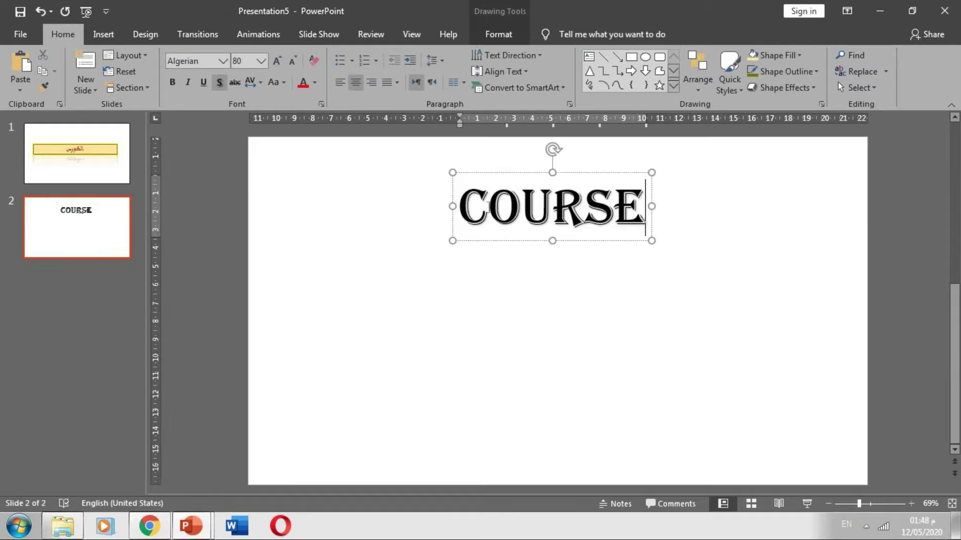
# - Apply the orange outlined WordArt style to COURSE and return it to the slide top
pyautogui.moveTo(646, 207); pyautogui.dragTo(463, 212)
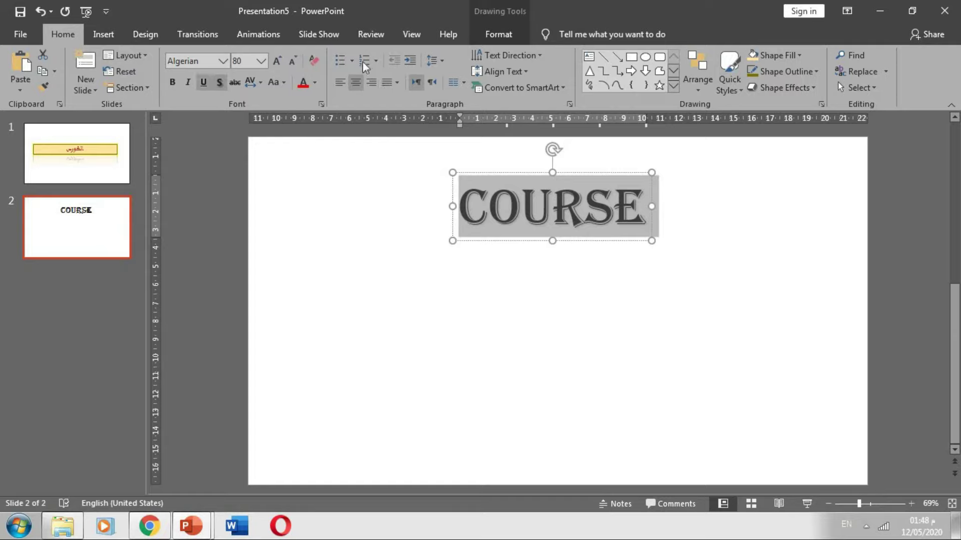
pyautogui.click(479, 35)
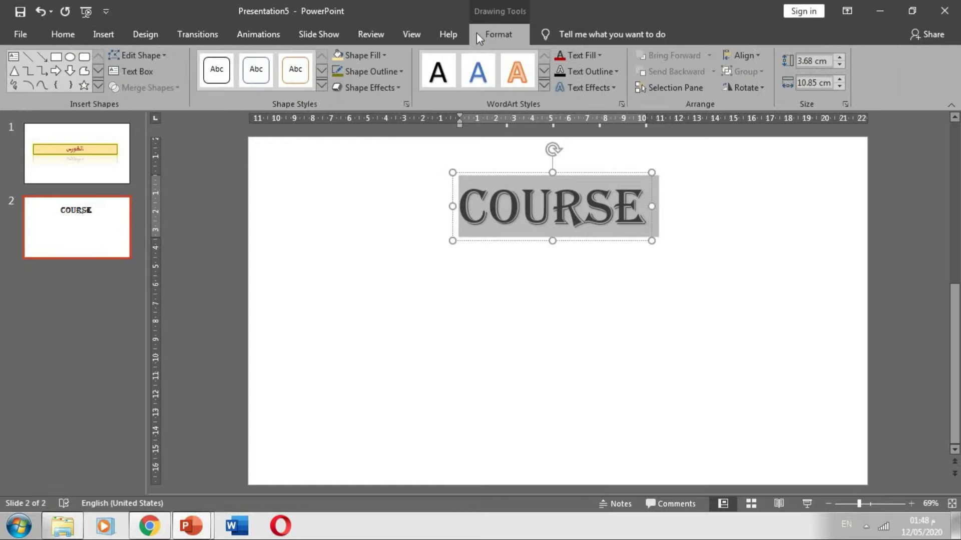
pyautogui.click(544, 86)
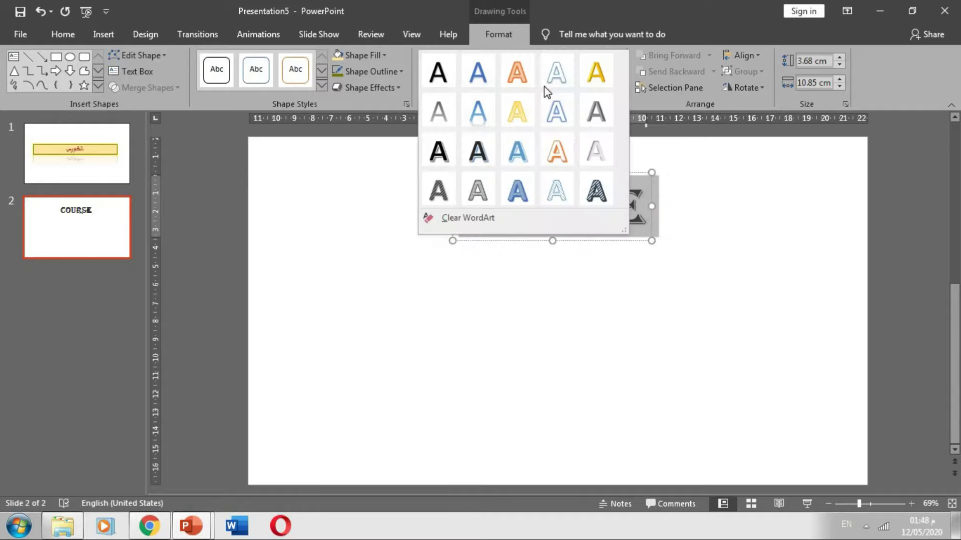
pyautogui.click(754, 205)
pyautogui.moveTo(613, 171); pyautogui.dragTo(619, 395)
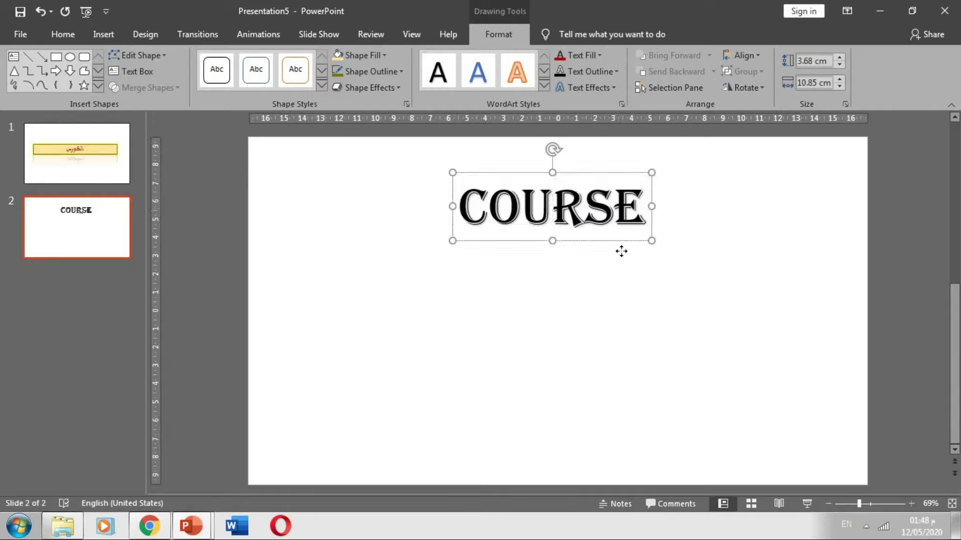
pyautogui.doubleClick(598, 434)
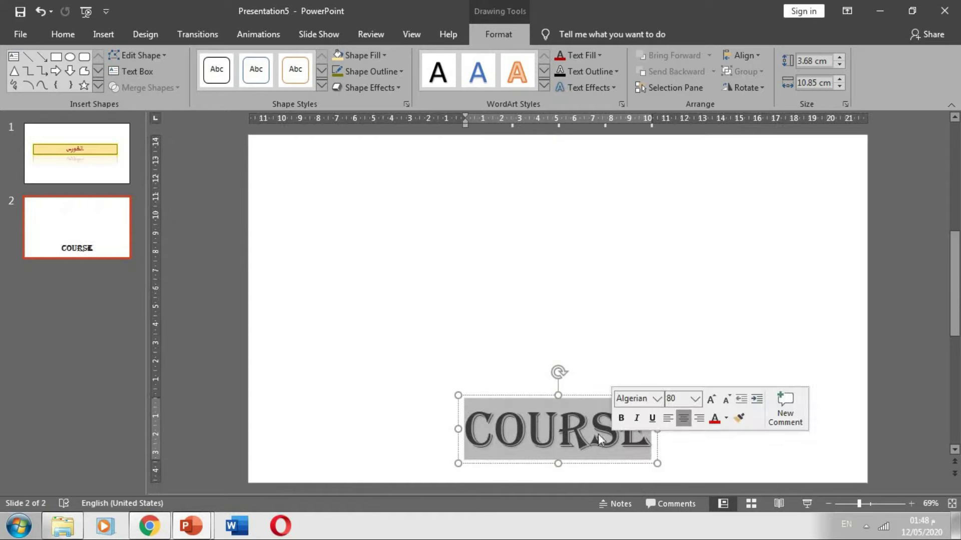
pyautogui.click(545, 87)
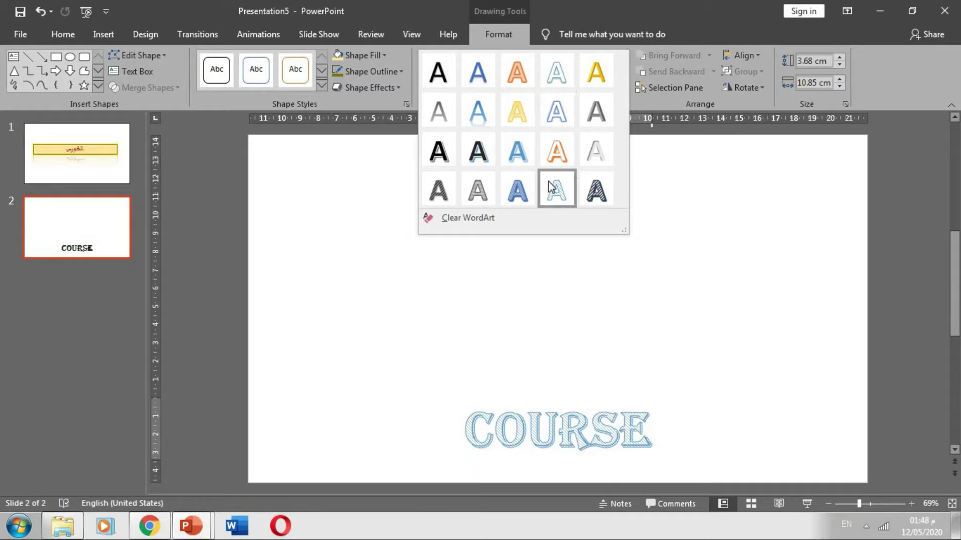
pyautogui.click(564, 154)
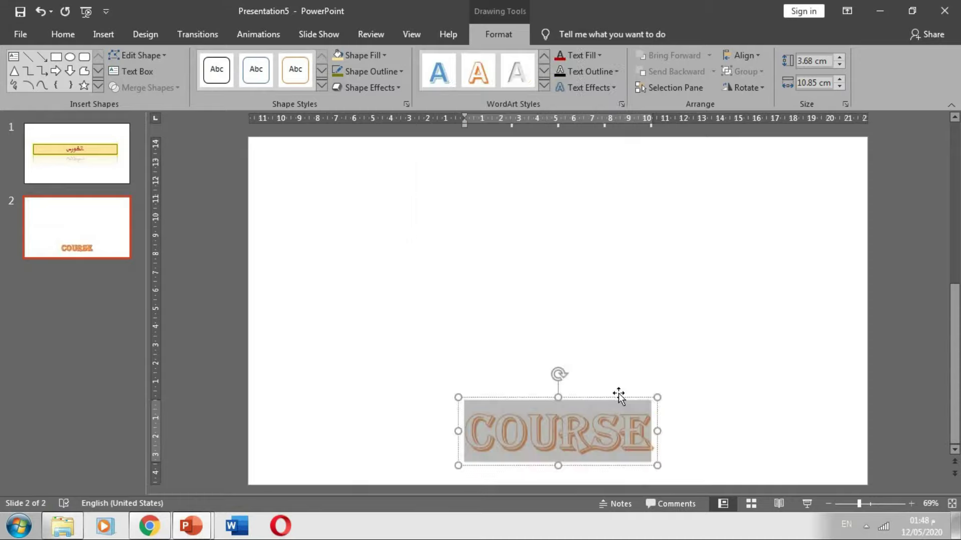
pyautogui.moveTo(621, 395); pyautogui.dragTo(622, 152)
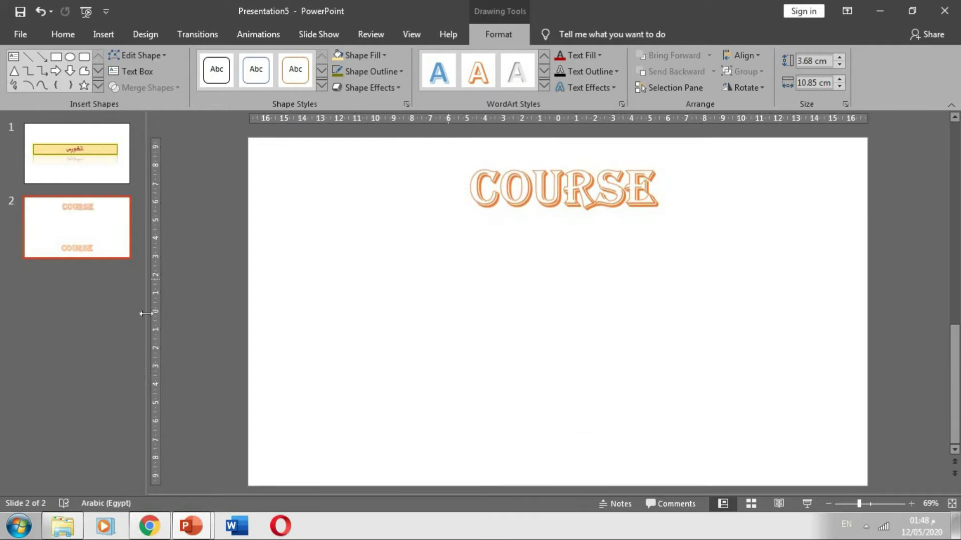
# - Add a third slide and apply the orange theme to that slide only
pyautogui.click(112, 257)
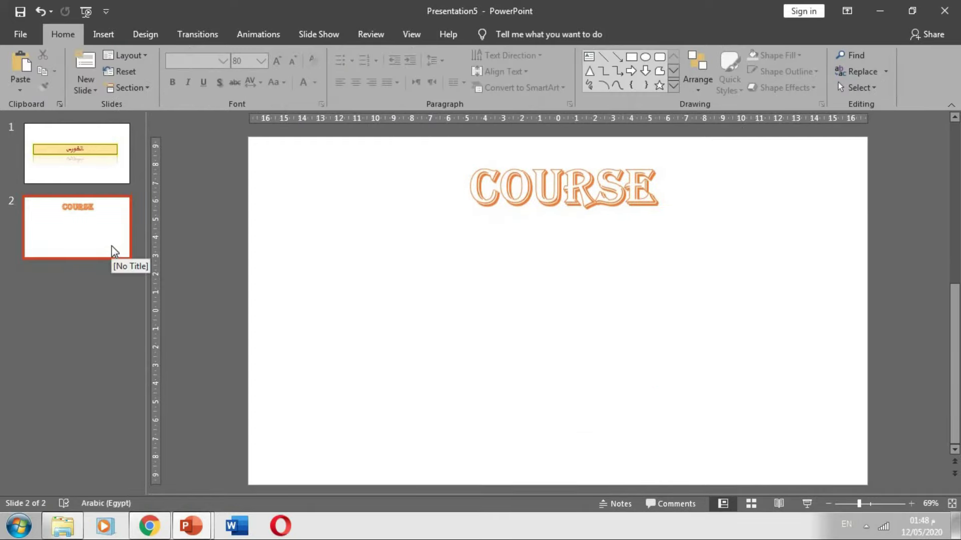
pyautogui.press('Return')
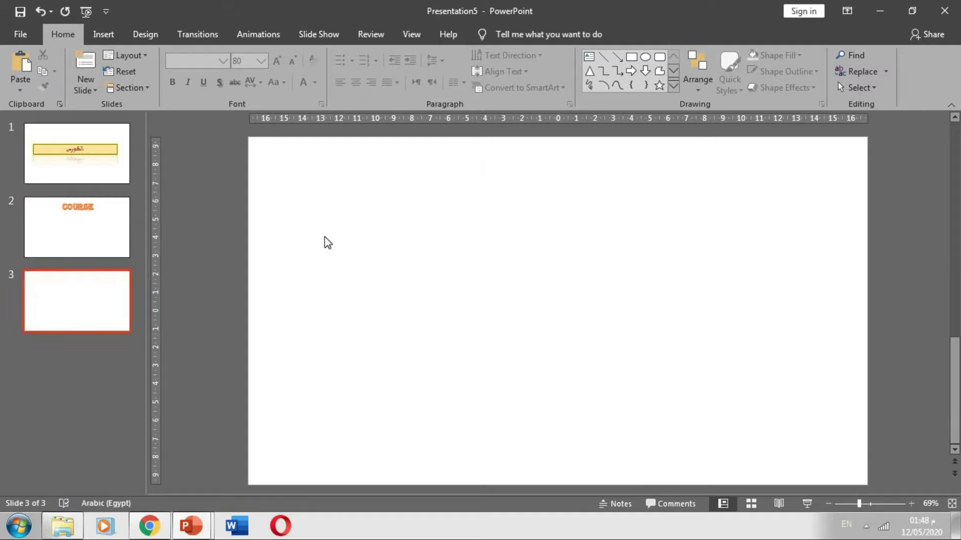
pyautogui.click(150, 36)
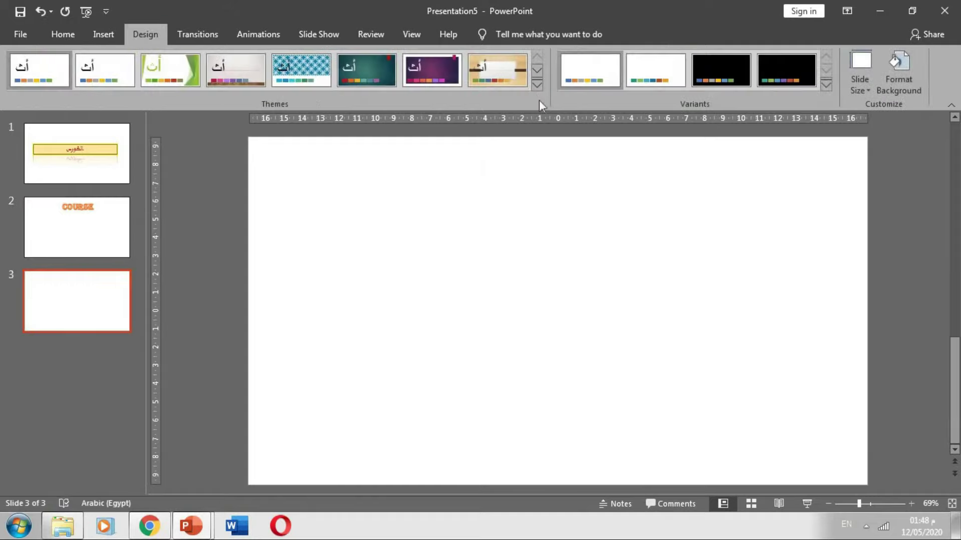
pyautogui.click(539, 82)
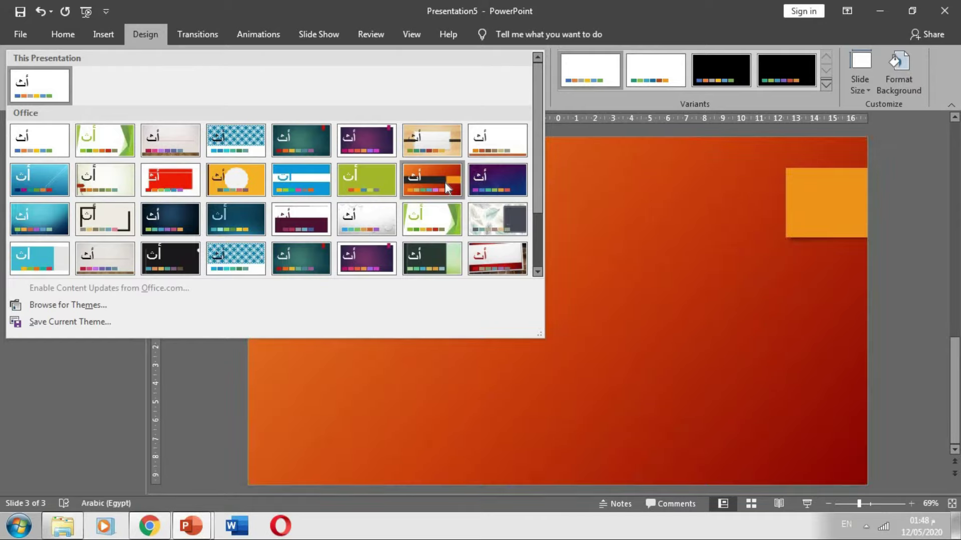
pyautogui.rightClick(447, 188)
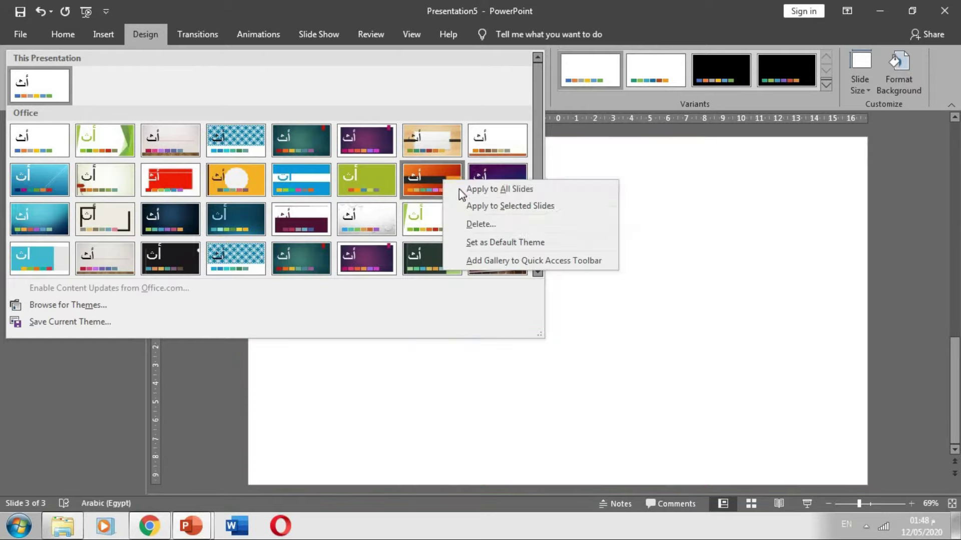
pyautogui.click(527, 217)
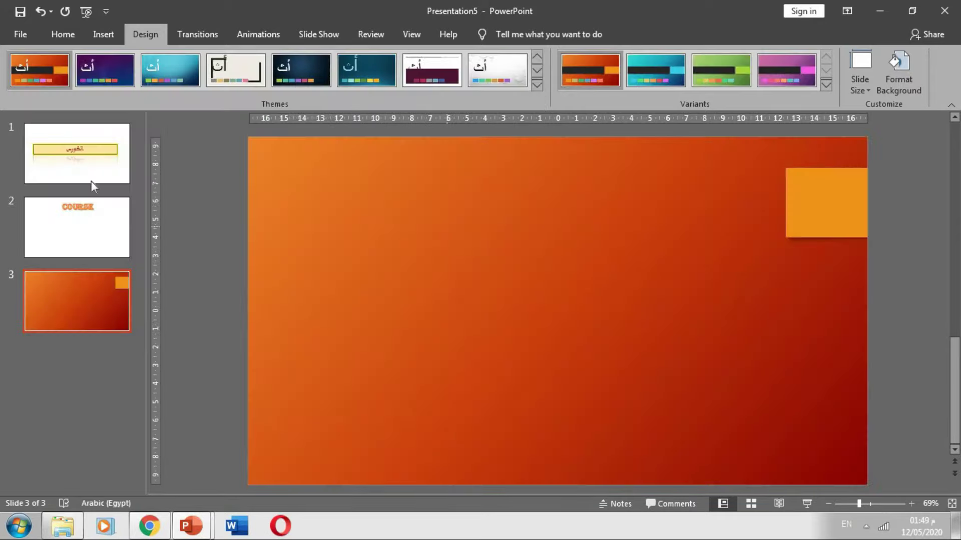
pyautogui.click(94, 227)
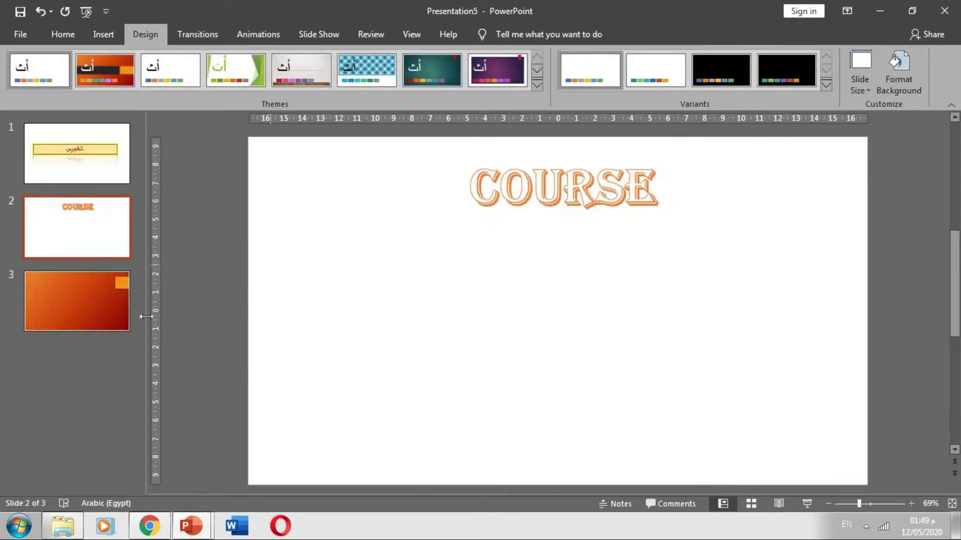
# - Copy the COURSE WordArt from slide 2 and paste it onto orange slide 3
pyautogui.click(124, 306)
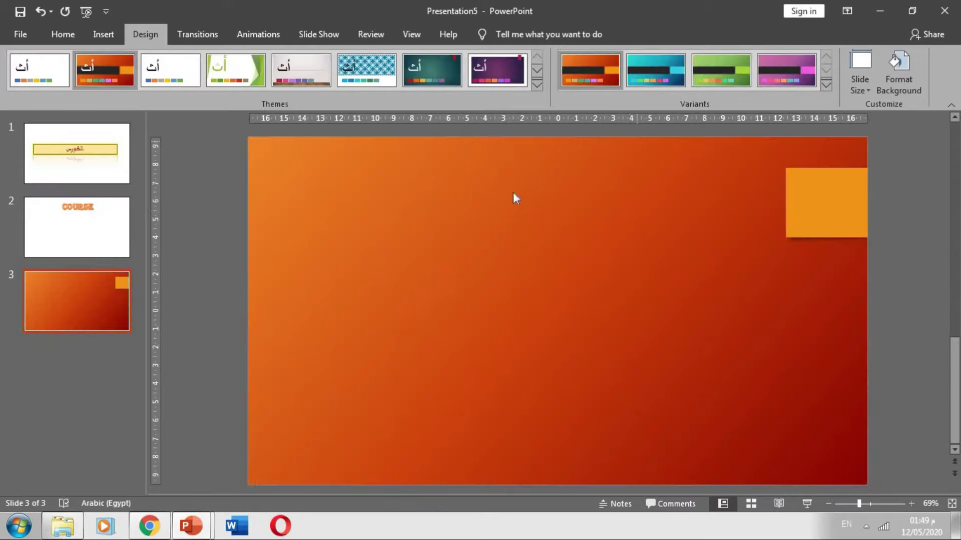
pyautogui.click(95, 230)
pyautogui.click(499, 189)
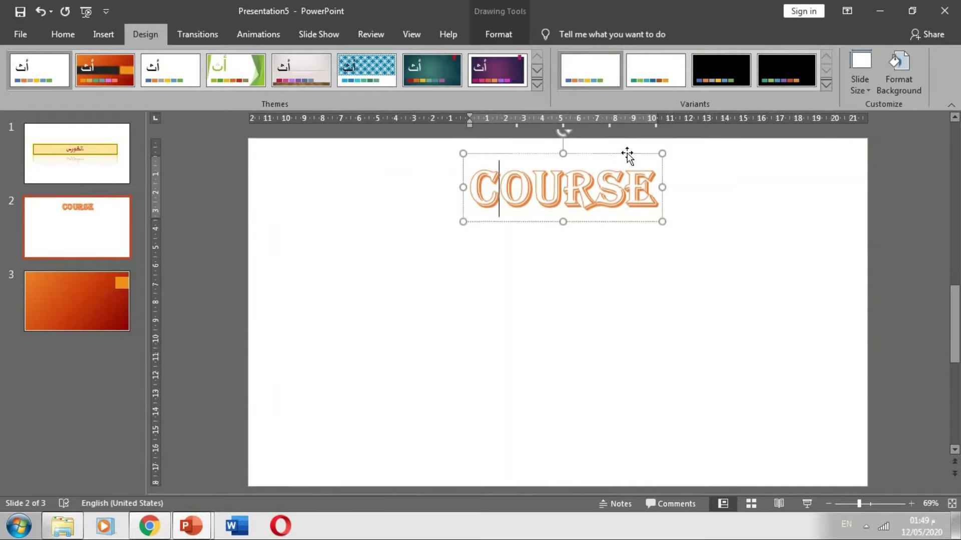
pyautogui.click(615, 154)
pyautogui.moveTo(613, 154); pyautogui.dragTo(613, 154)
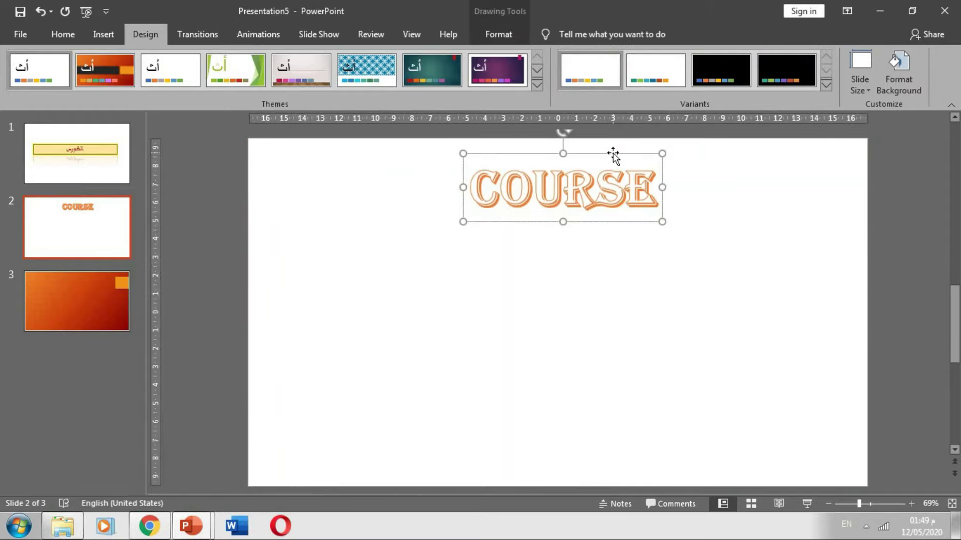
pyautogui.click(103, 320)
pyautogui.hotkey('ctrl', 'v')
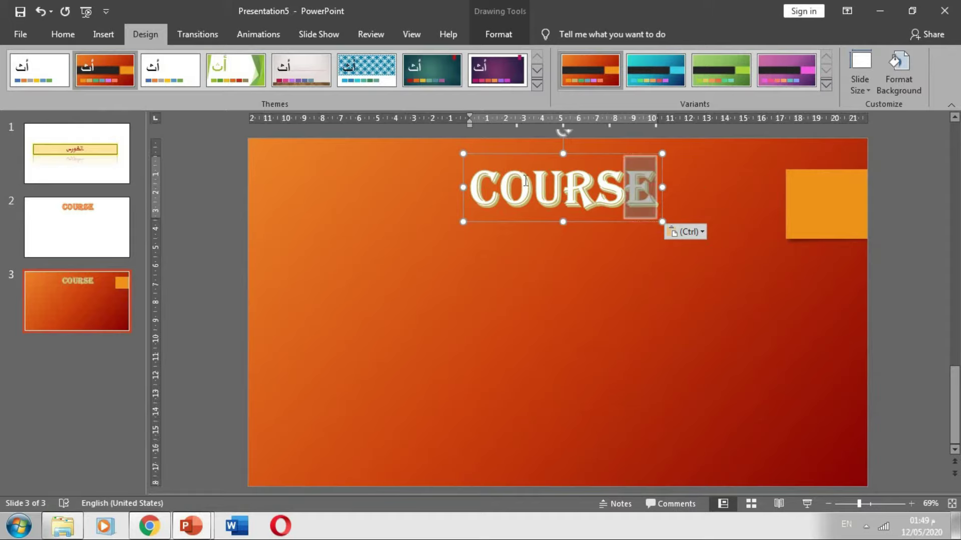
# - Move the pasted COURSE down into the lower half of slide 3
pyautogui.moveTo(652, 176); pyautogui.dragTo(445, 175)
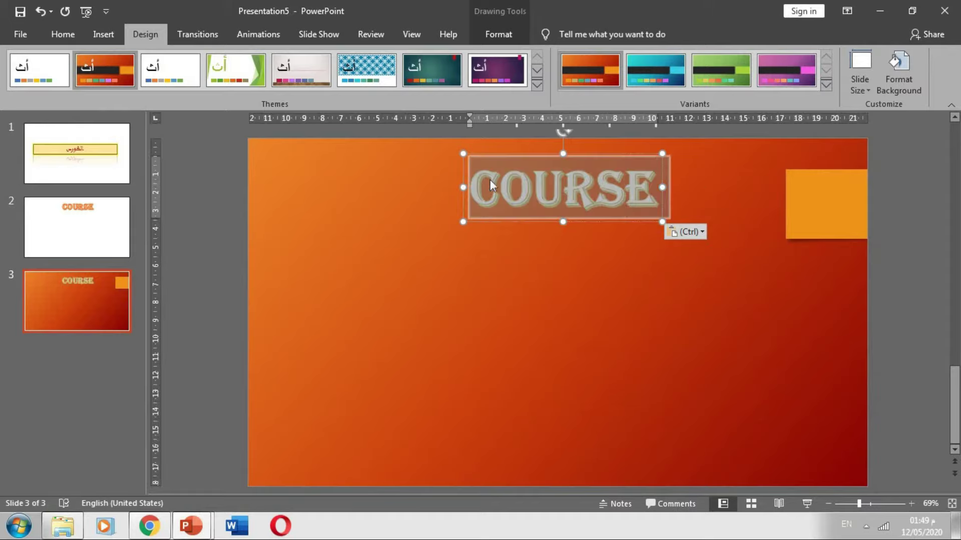
pyautogui.click(495, 38)
pyautogui.moveTo(603, 155); pyautogui.dragTo(581, 364)
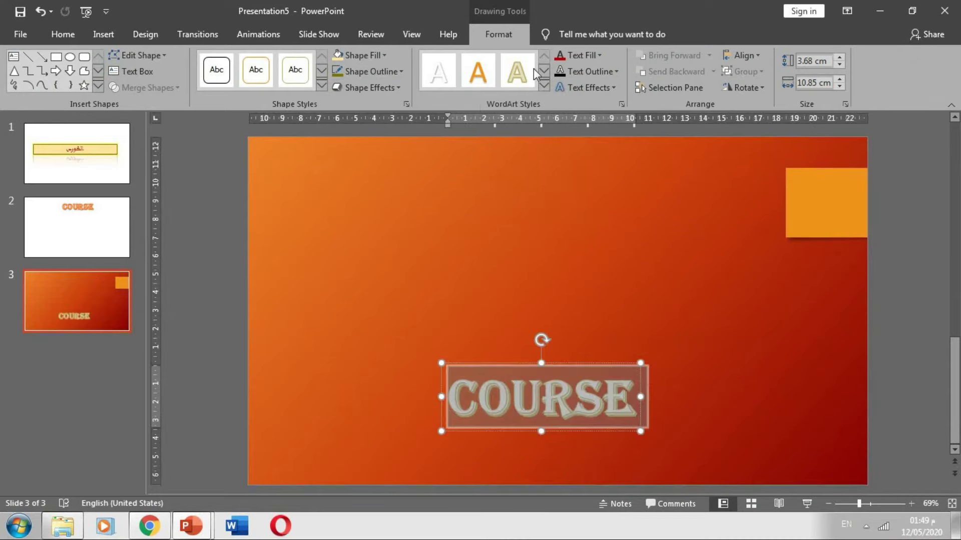
# - Give slide 3's COURSE a purple WordArt style, then switch it to a green one
pyautogui.click(543, 86)
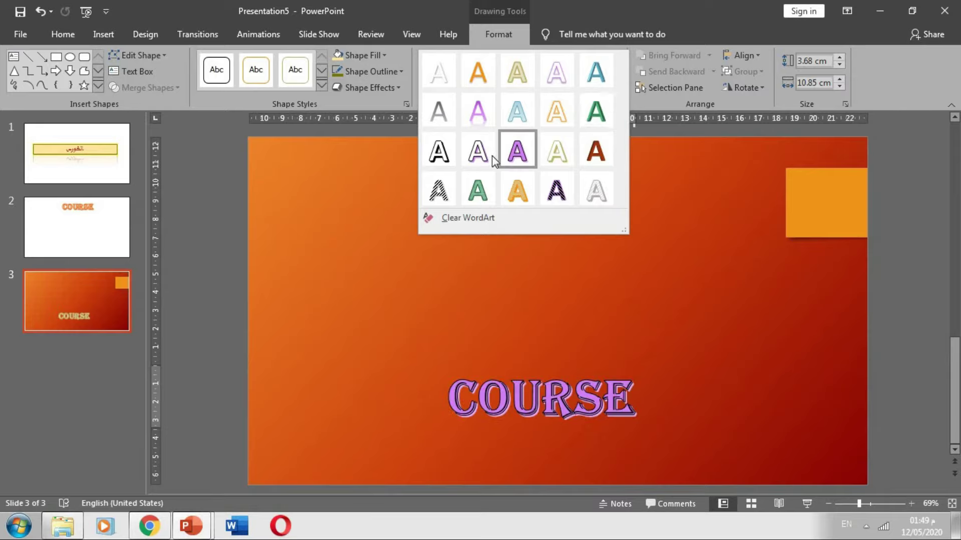
pyautogui.click(528, 156)
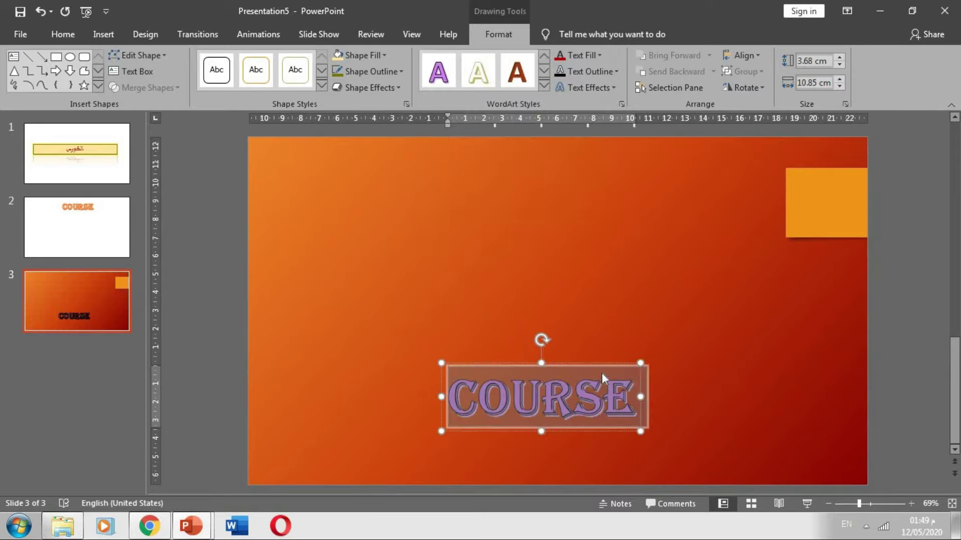
pyautogui.moveTo(605, 366); pyautogui.dragTo(614, 126)
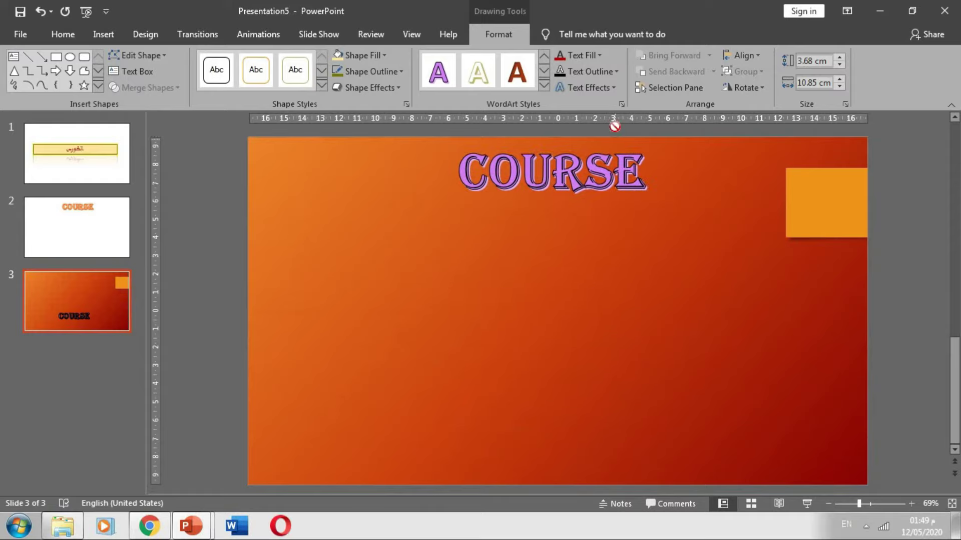
pyautogui.moveTo(508, 127); pyautogui.dragTo(528, 85)
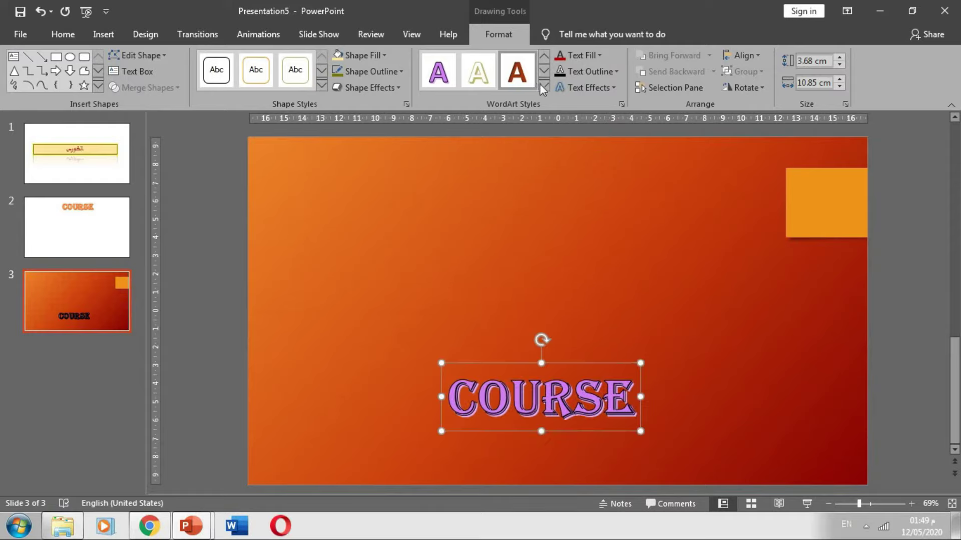
pyautogui.click(543, 85)
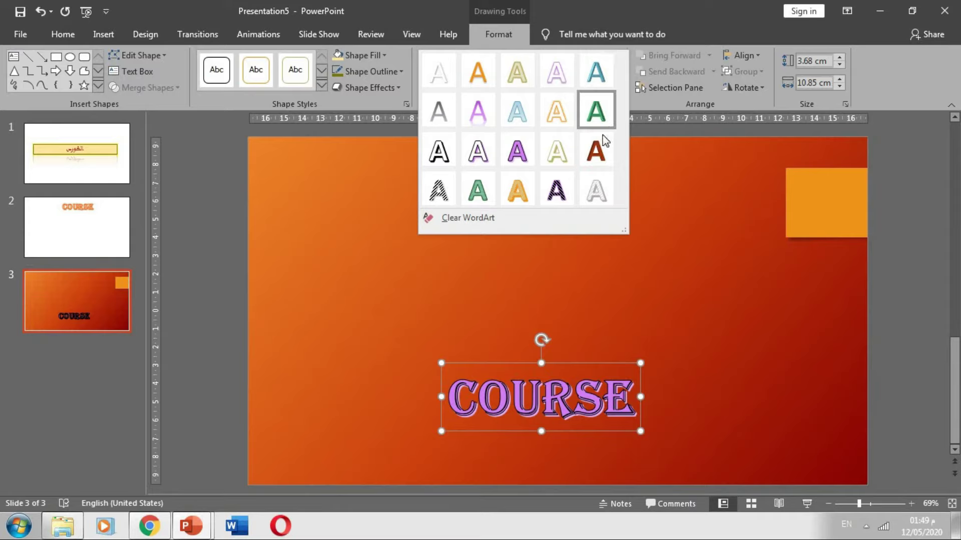
pyautogui.click(601, 119)
# - On slide 2, select all the COURSE text and browse WordArt styles without applying any
pyautogui.press('Up')
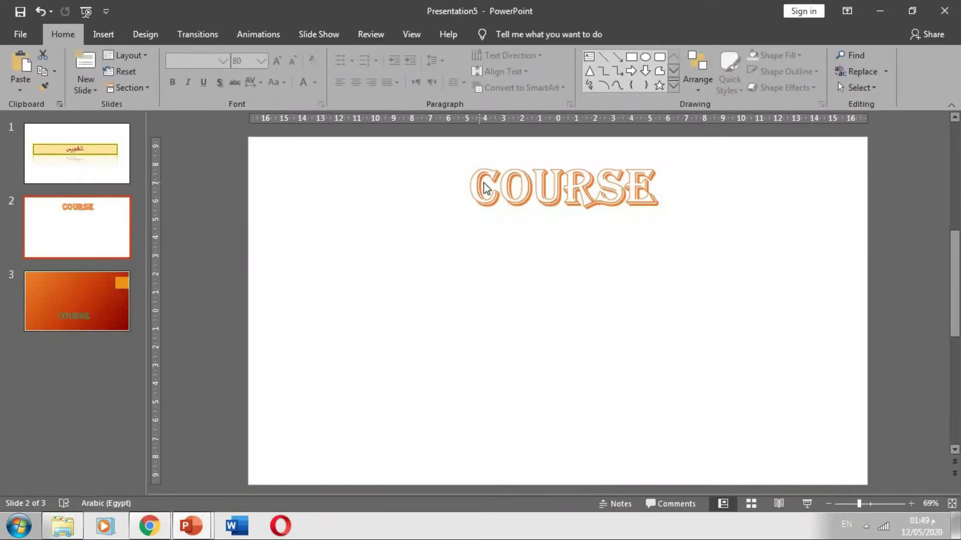
pyautogui.click(481, 182)
pyautogui.moveTo(653, 191); pyautogui.dragTo(470, 190)
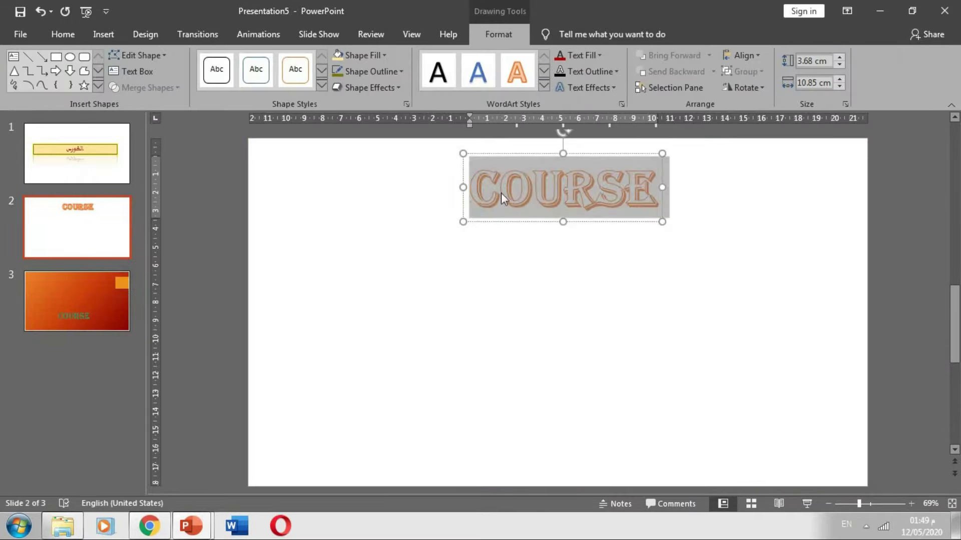
pyautogui.click(544, 85)
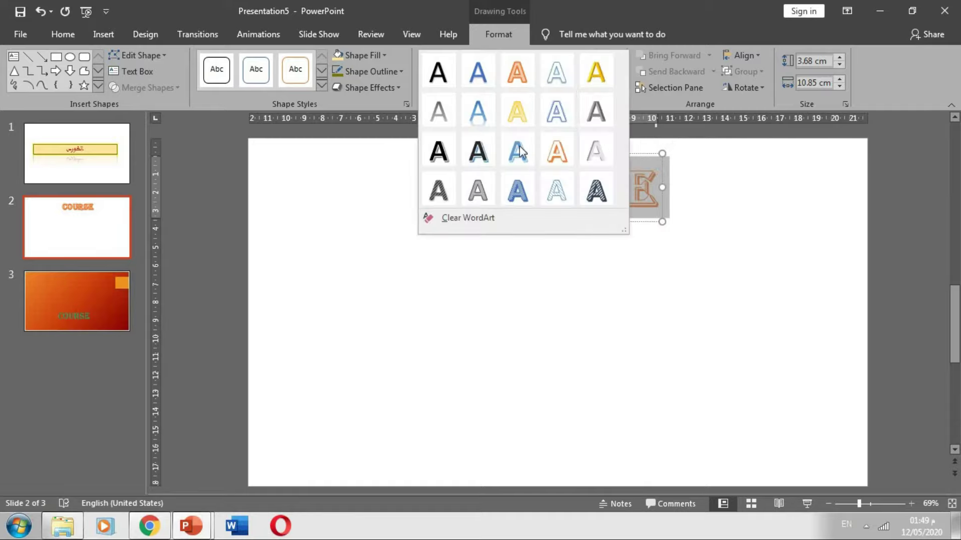
pyautogui.click(532, 428)
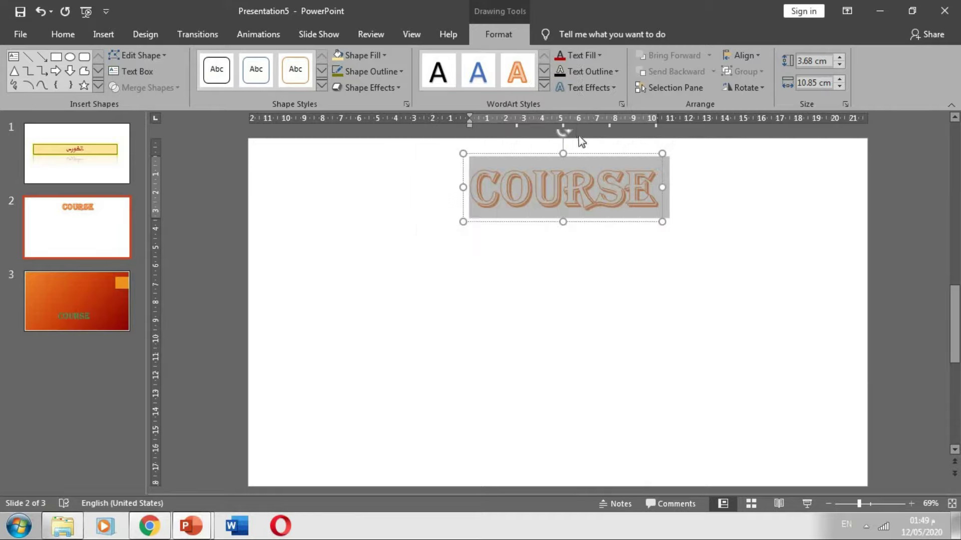
# - Lower slide 2's COURSE, then give slide 3's green COURSE No Fill and a reflection
pyautogui.moveTo(580, 202); pyautogui.dragTo(570, 375)
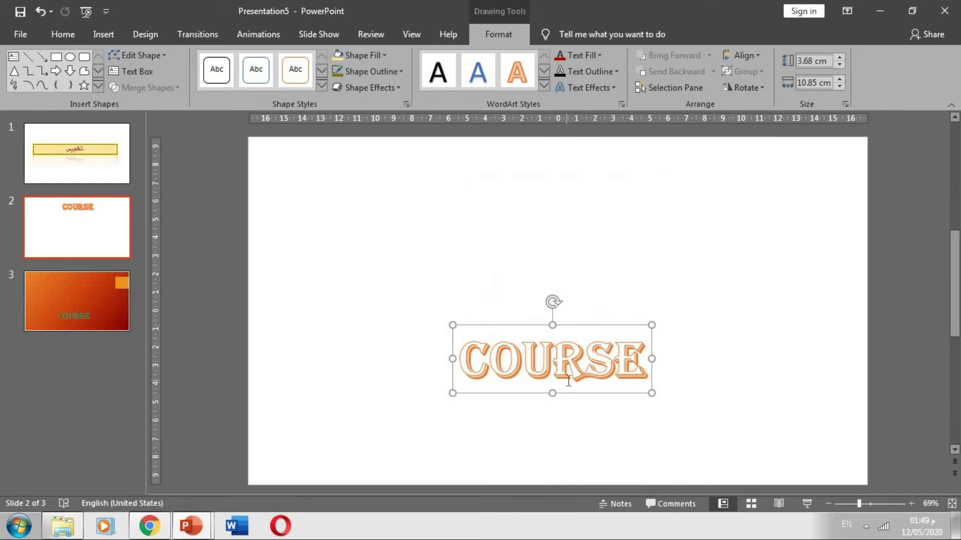
pyautogui.click(124, 316)
pyautogui.click(591, 403)
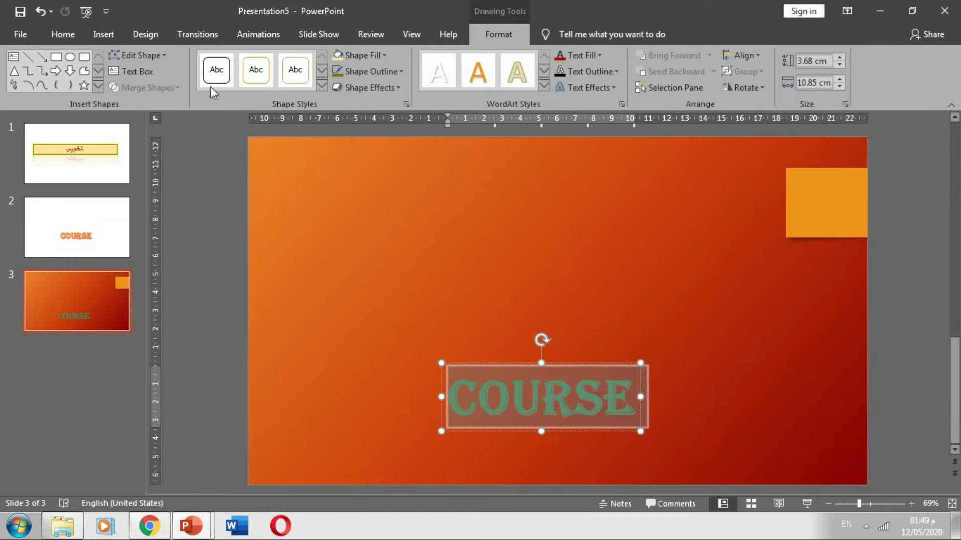
pyautogui.click(378, 56)
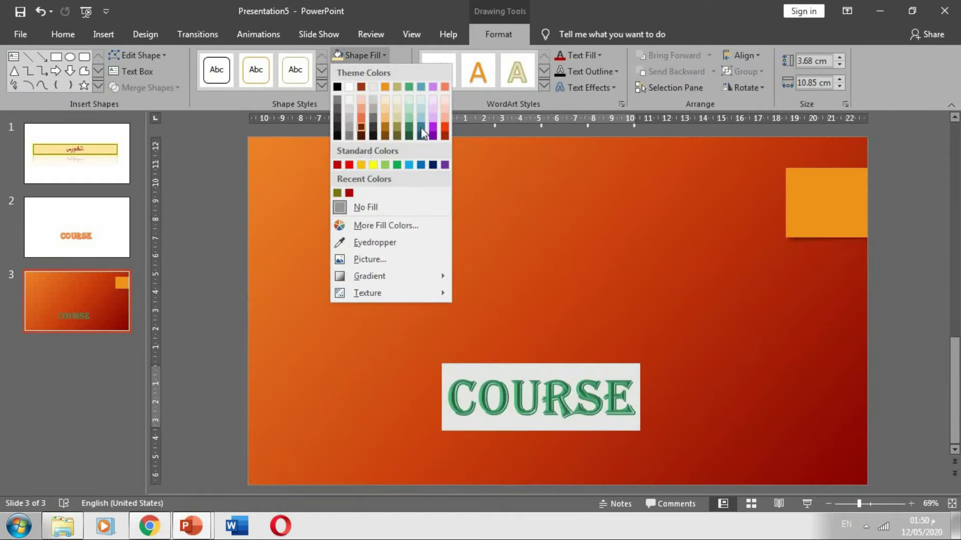
pyautogui.click(365, 207)
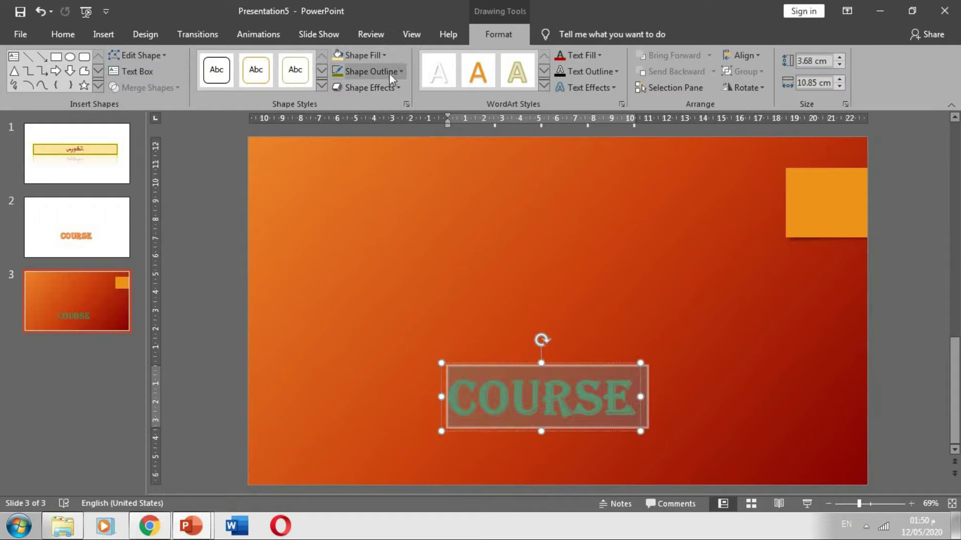
pyautogui.click(386, 89)
pyautogui.moveTo(383, 177)
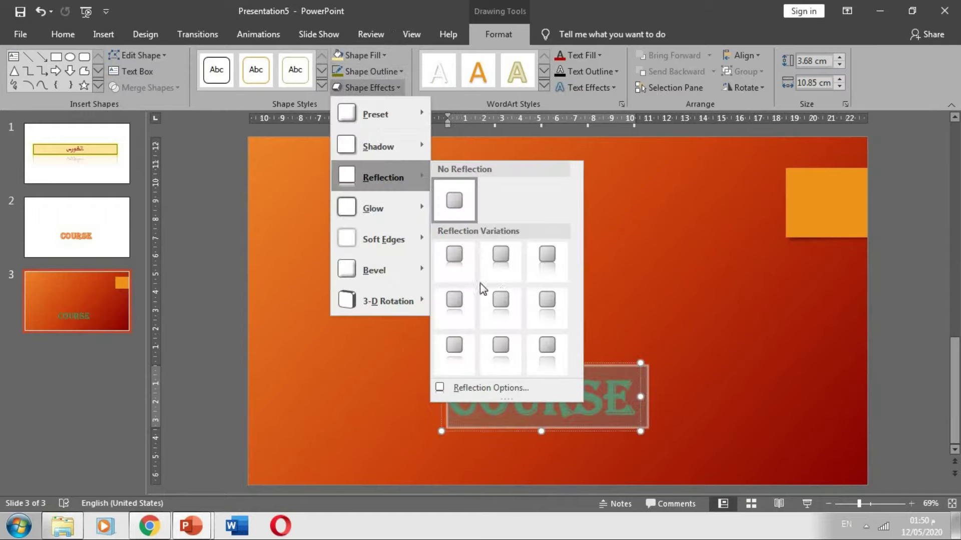
pyautogui.click(549, 305)
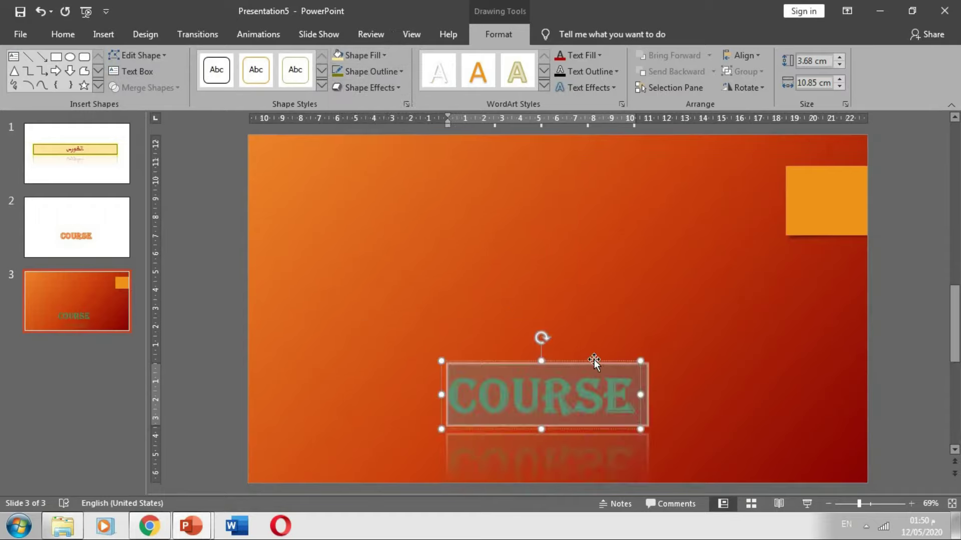
# - Drag the green COURSE to mid-slide, try a 30° rotation, then undo it back to level
pyautogui.moveTo(591, 241); pyautogui.dragTo(603, 234)
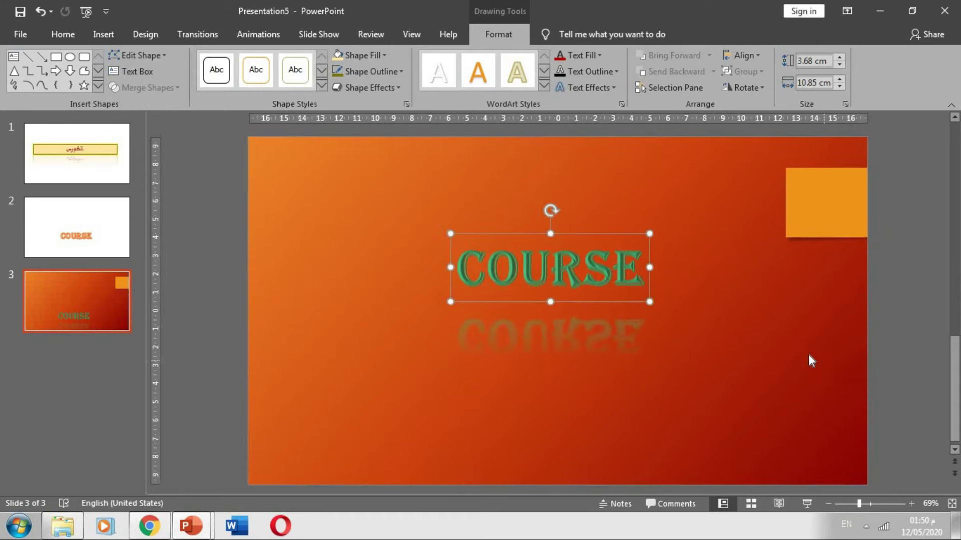
pyautogui.click(741, 347)
pyautogui.click(620, 263)
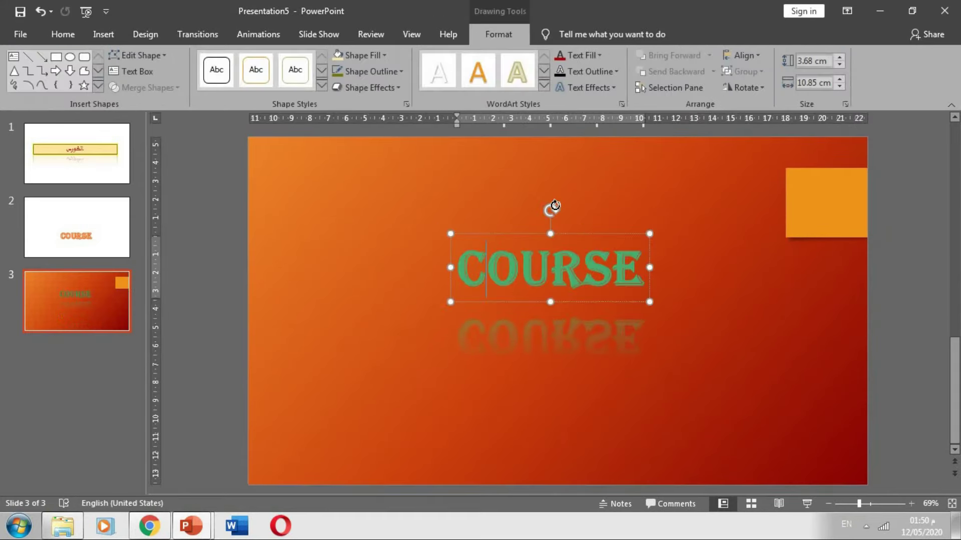
pyautogui.moveTo(550, 207)
pyautogui.mouseDown()
pyautogui.moveTo(487, 210)
pyautogui.moveTo(537, 226)
pyautogui.moveTo(378, 217)
pyautogui.moveTo(372, 315)
pyautogui.mouseUp()
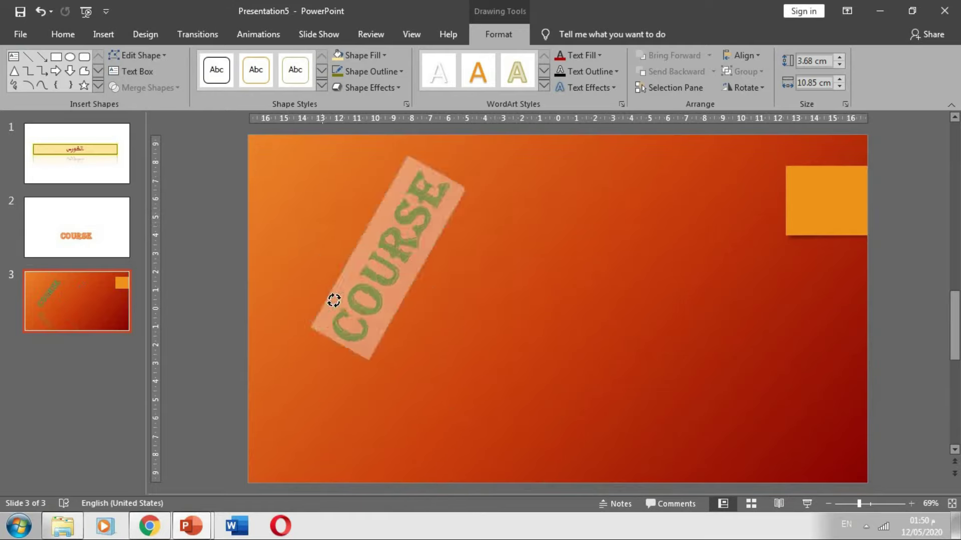
pyautogui.click(598, 277)
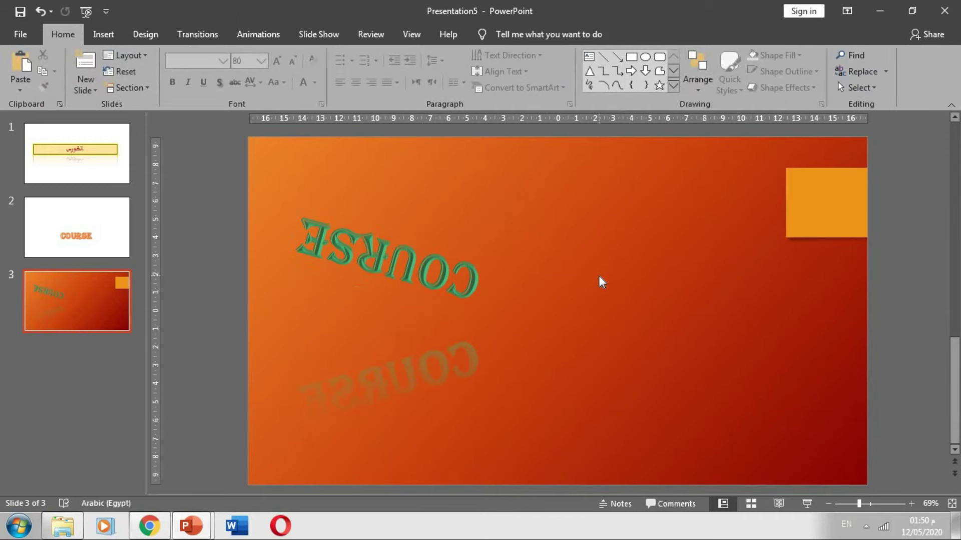
pyautogui.hotkey('ctrl', 'z')
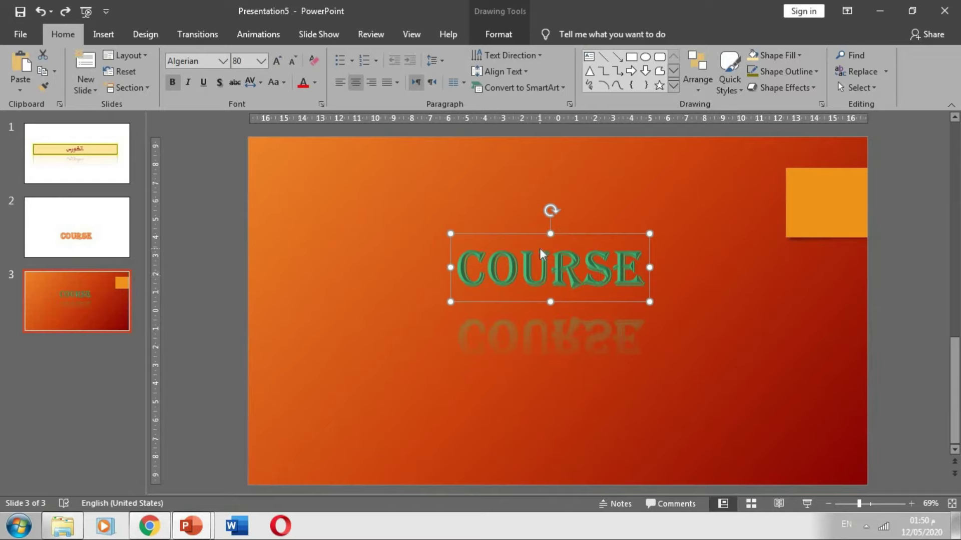
pyautogui.hotkey('ctrl', 'z')
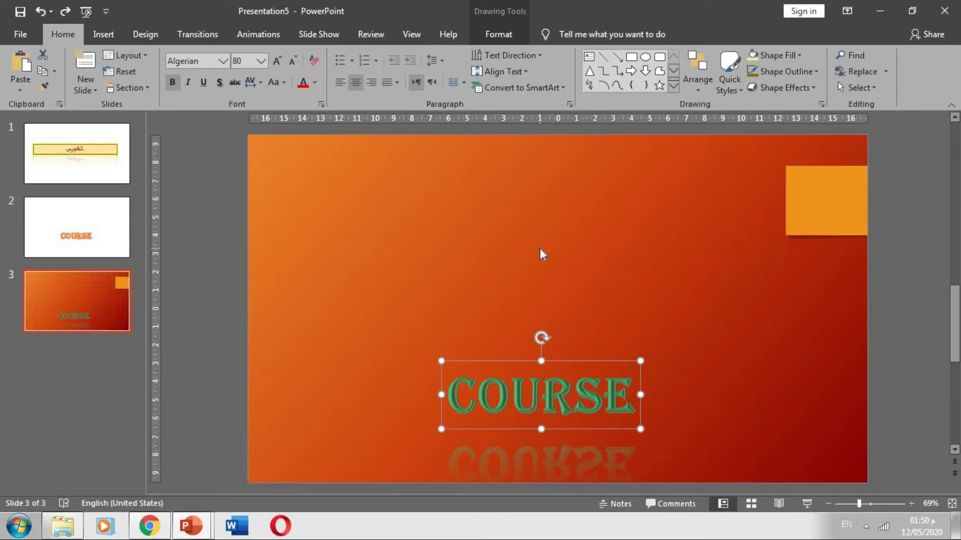
pyautogui.hotkey('ctrl', 'z')
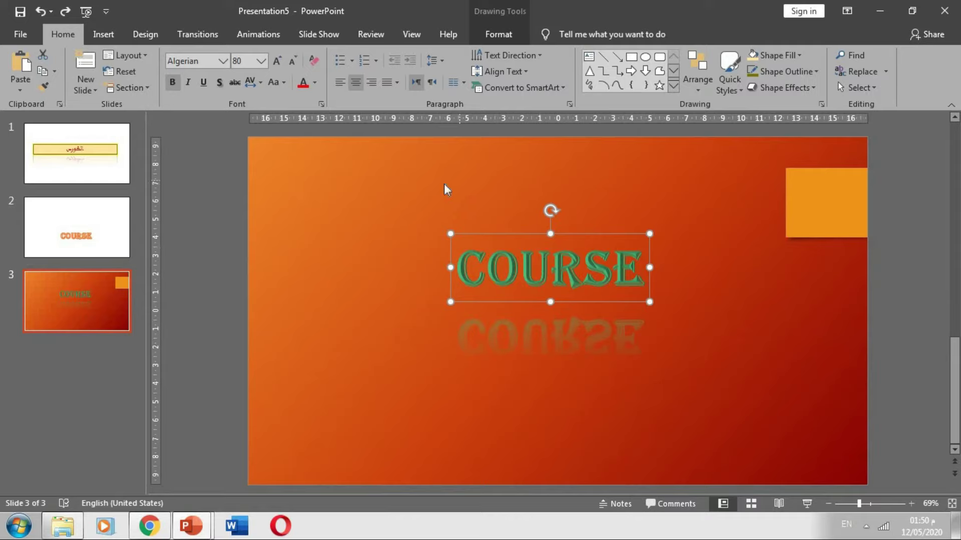
# - Drag the orange COURSE WordArt on slide 2 up to the slide's top centre
pyautogui.click(441, 213)
pyautogui.click(81, 223)
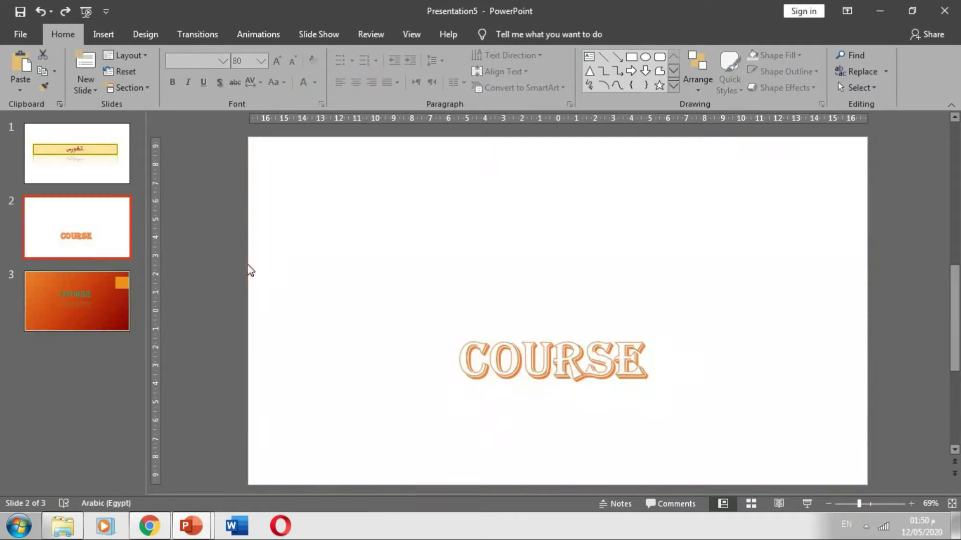
pyautogui.click(122, 313)
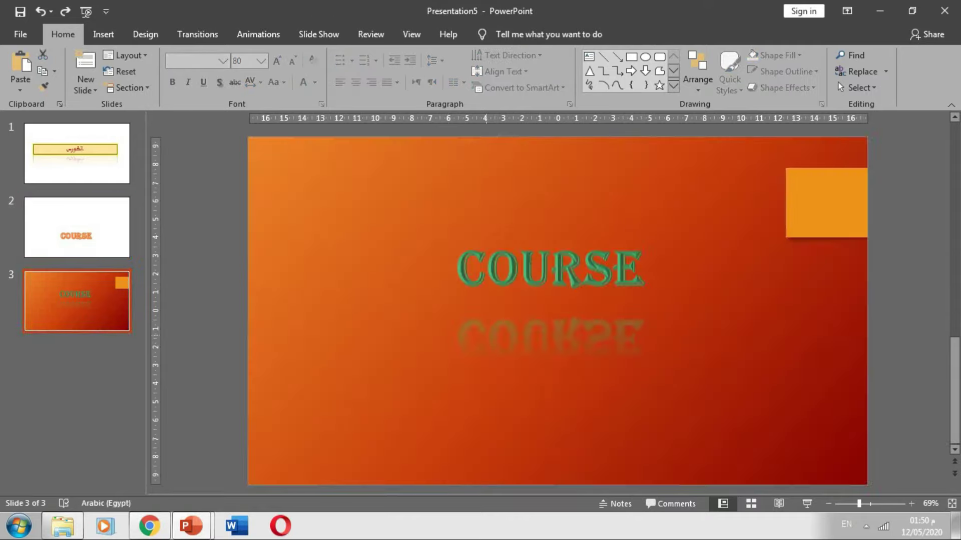
pyautogui.click(518, 270)
pyautogui.click(430, 202)
pyautogui.click(104, 35)
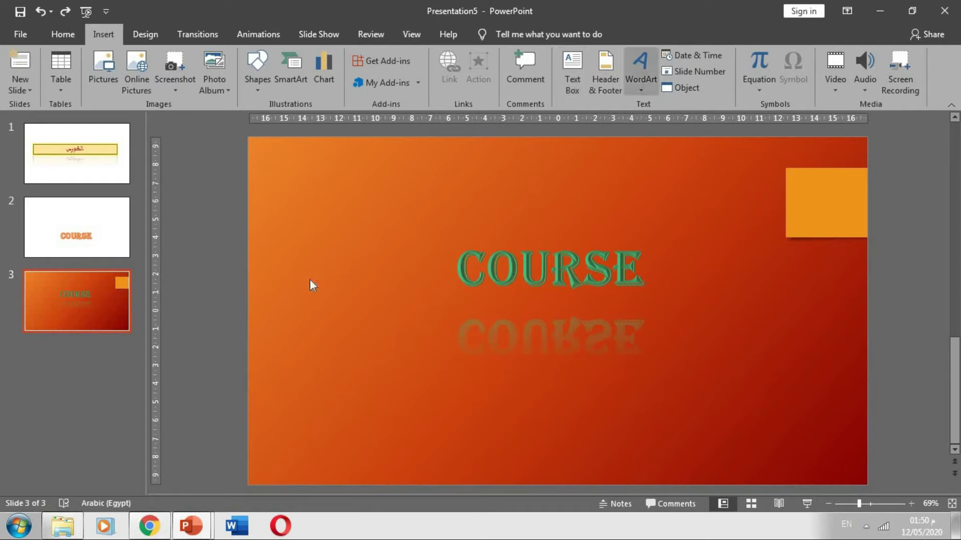
pyautogui.click(56, 225)
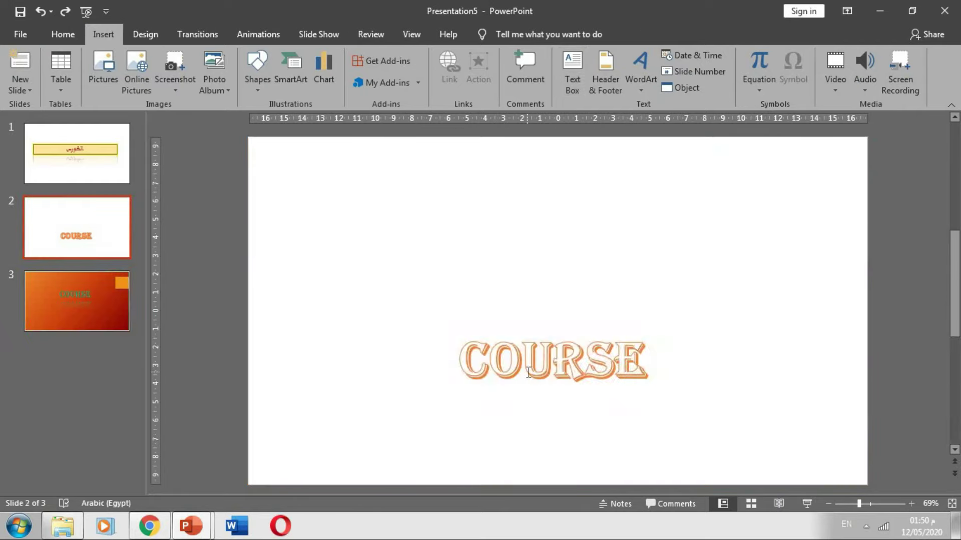
pyautogui.click(529, 372)
pyautogui.moveTo(598, 328); pyautogui.dragTo(600, 148)
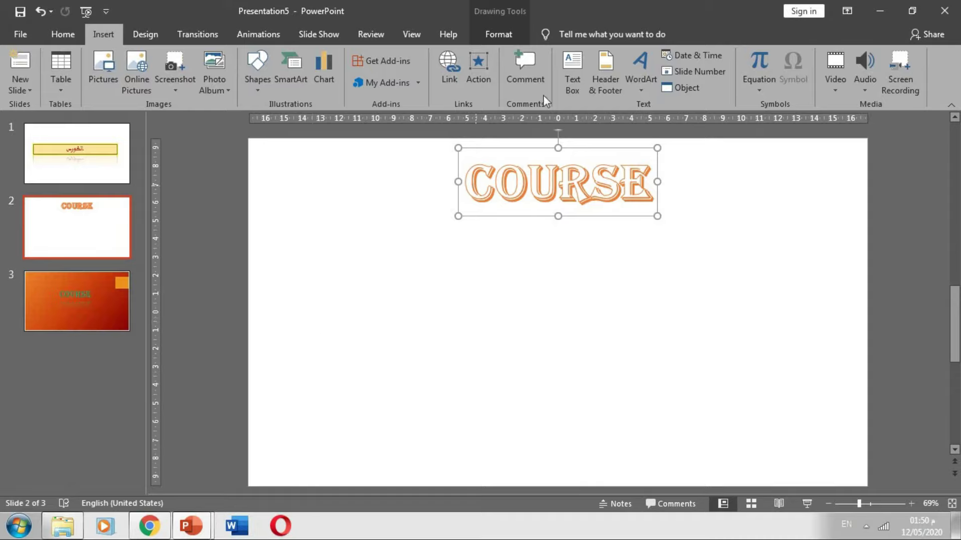
# - Add a text box below COURSE reading 'this is aparagraph' and paste the line repeatedly
pyautogui.click(572, 75)
pyautogui.click(456, 345)
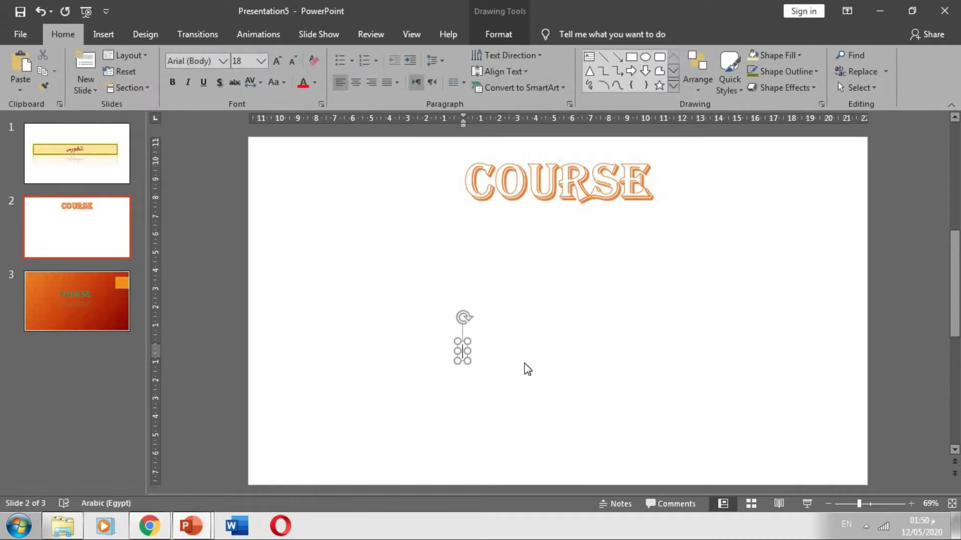
pyautogui.write('t')
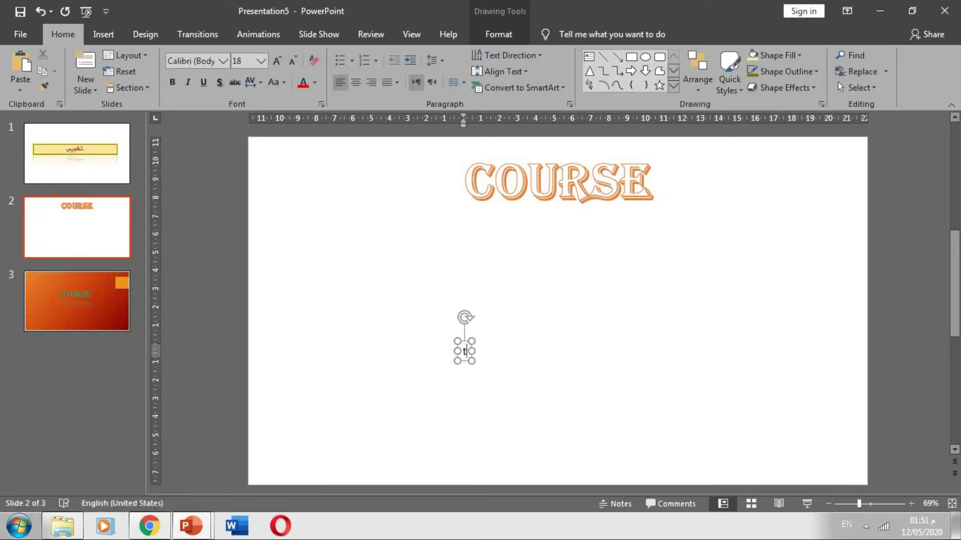
pyautogui.write('his')
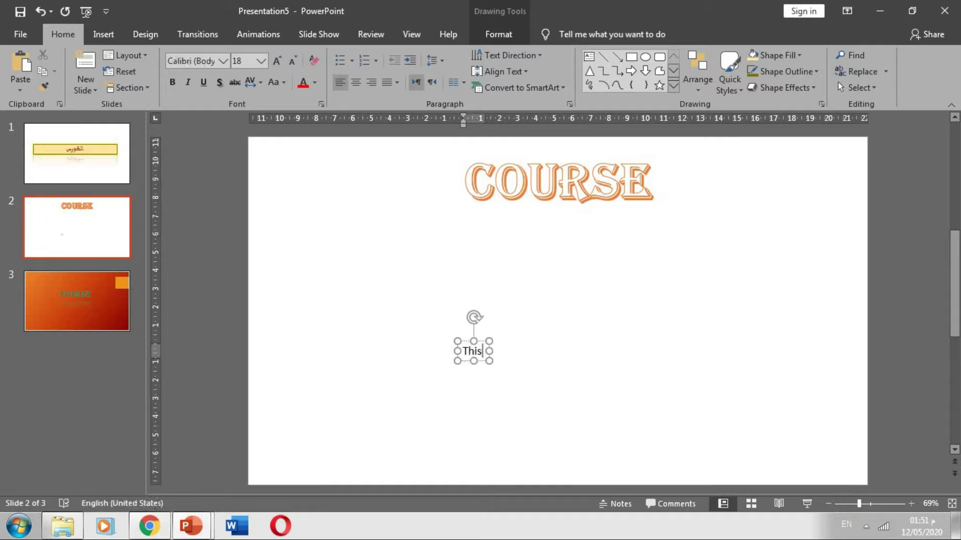
pyautogui.write(' is a')
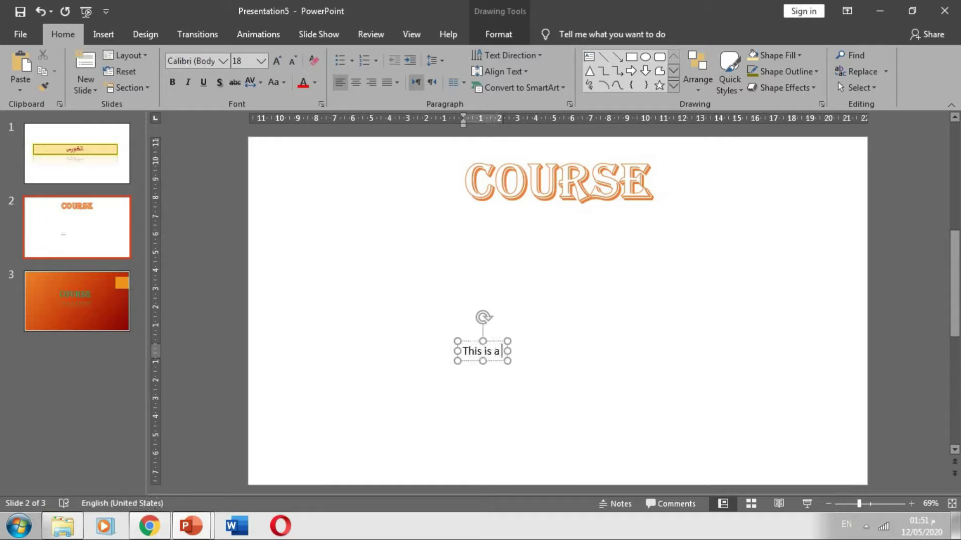
pyautogui.write('paragr')
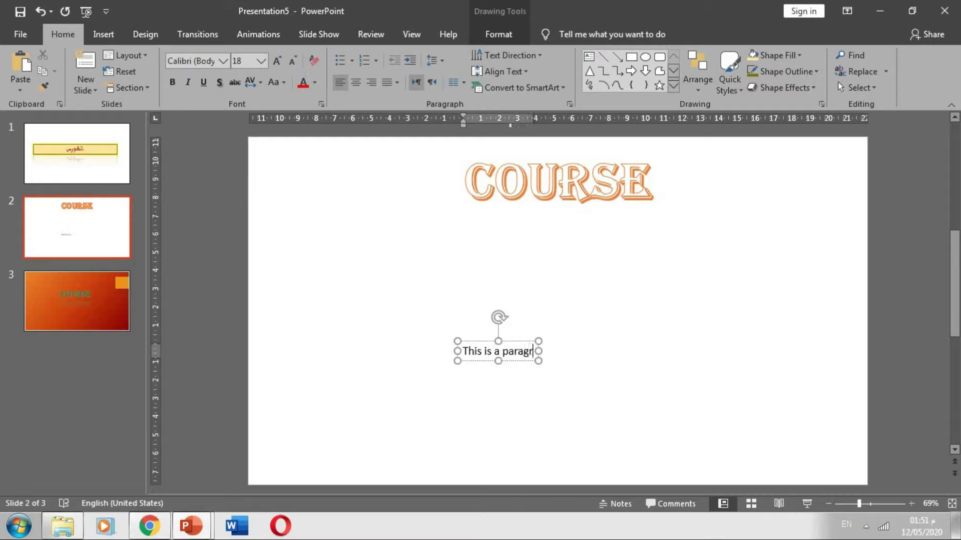
pyautogui.write('aph')
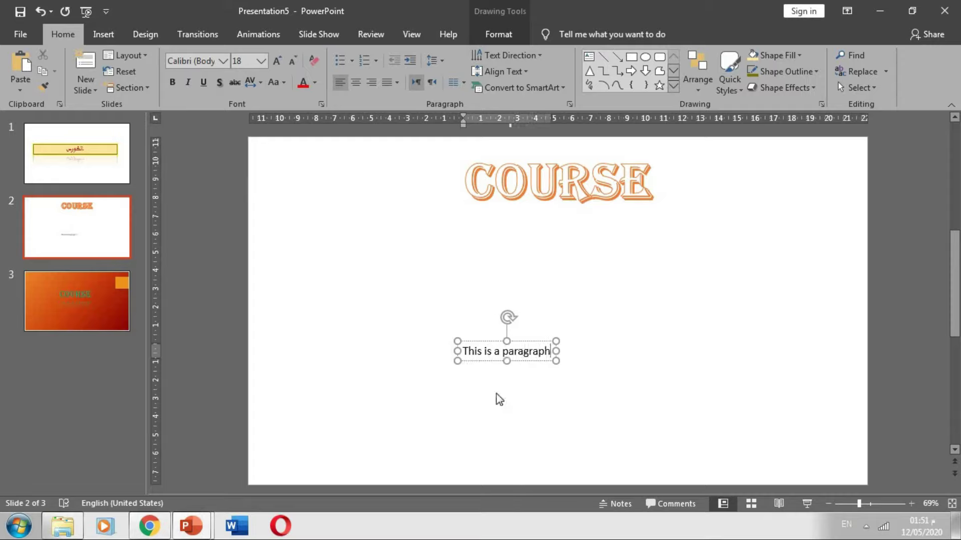
pyautogui.tripleClick(522, 353)
pyautogui.hotkey('ctrl', 'c')
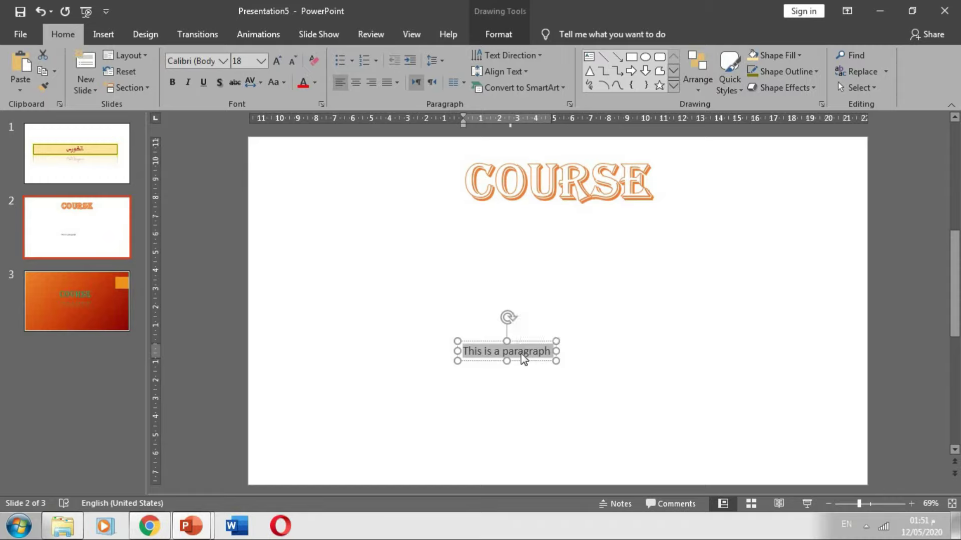
pyautogui.press('End')
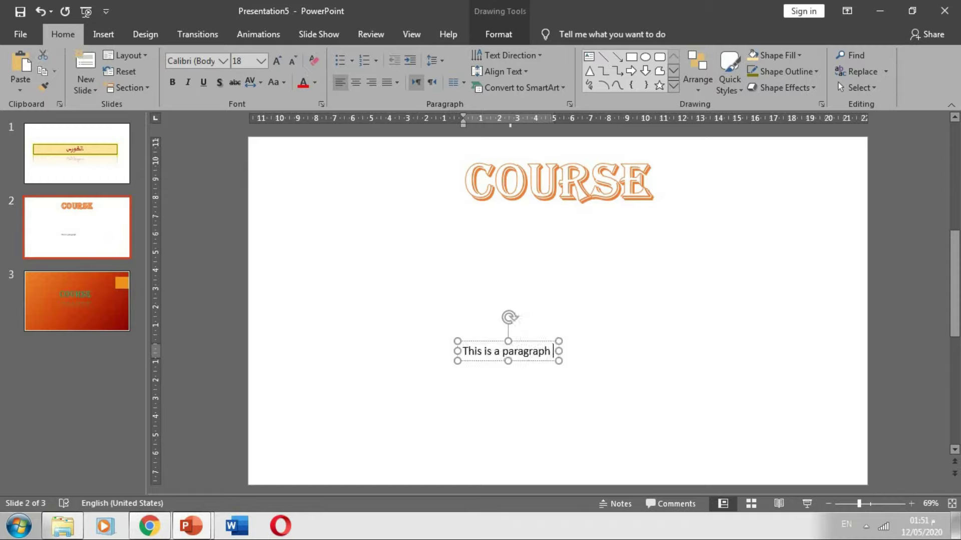
pyautogui.hotkey('ctrl', 'v')
pyautogui.hotkey('ctrl', 'v')
pyautogui.hotkey('ctrl', 'v')
pyautogui.hotkey('ctrl', 'v')
pyautogui.hotkey('ctrl', 'v')
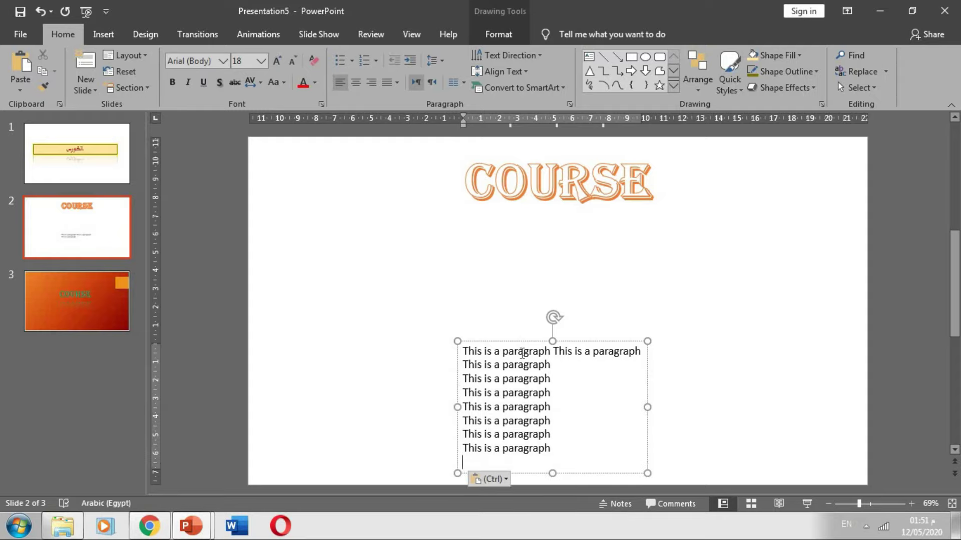
# - Move the paragraph box up and left, and widen it toward the slide's right side
pyautogui.moveTo(596, 341); pyautogui.dragTo(416, 267)
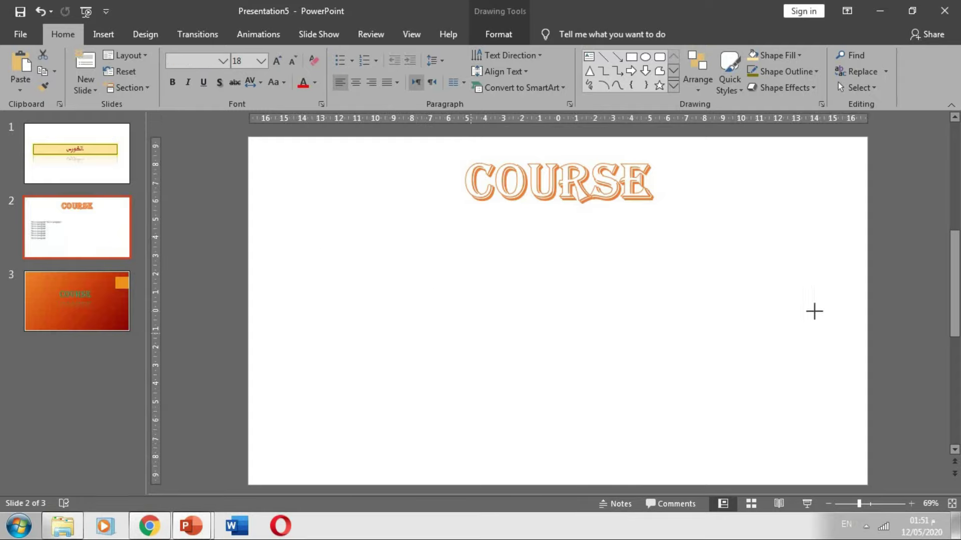
pyautogui.moveTo(469, 334); pyautogui.dragTo(815, 333)
pyautogui.moveTo(329, 374); pyautogui.dragTo(282, 276)
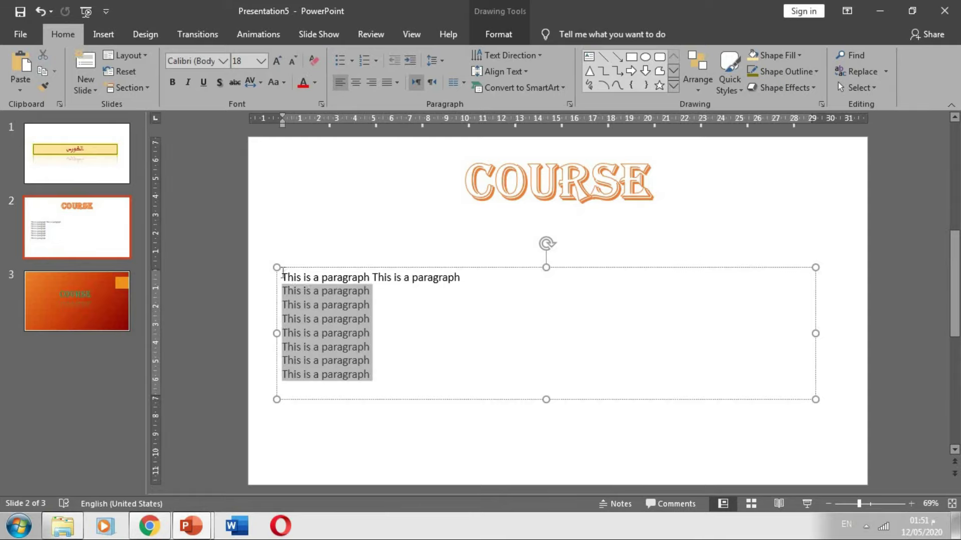
# - Format the paragraph text as 24 pt red Aharoni, then return to slide 1
pyautogui.click(261, 60)
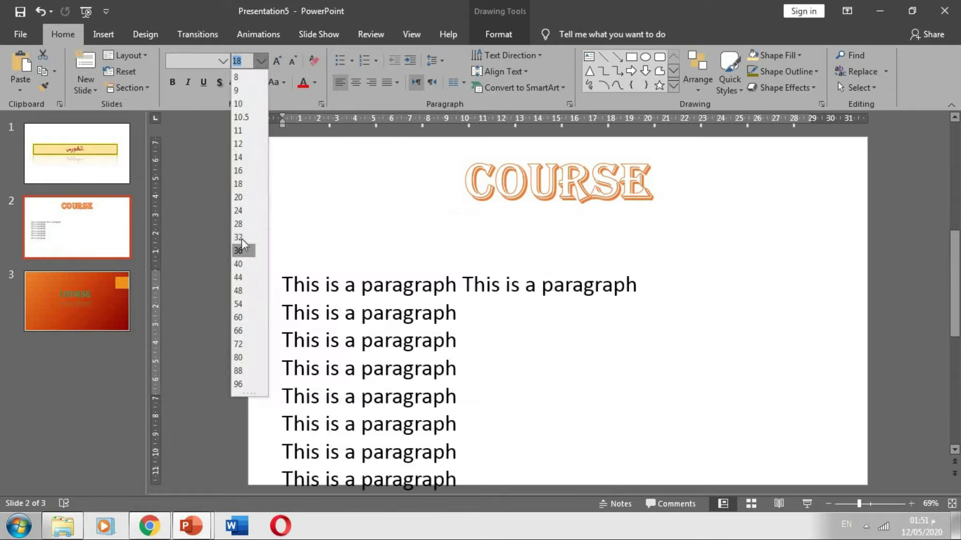
pyautogui.click(238, 210)
pyautogui.click(222, 60)
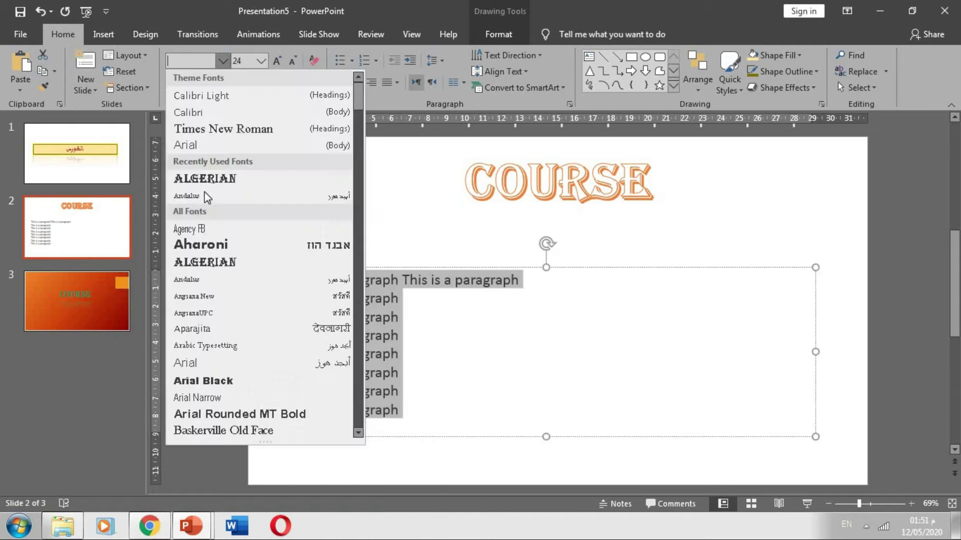
pyautogui.click(206, 245)
pyautogui.click(315, 83)
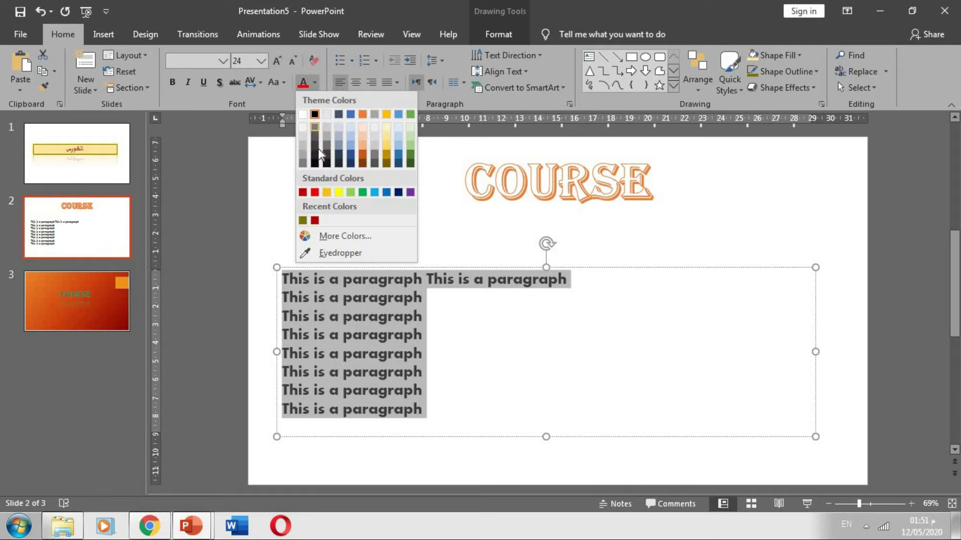
pyautogui.click(311, 193)
pyautogui.click(350, 221)
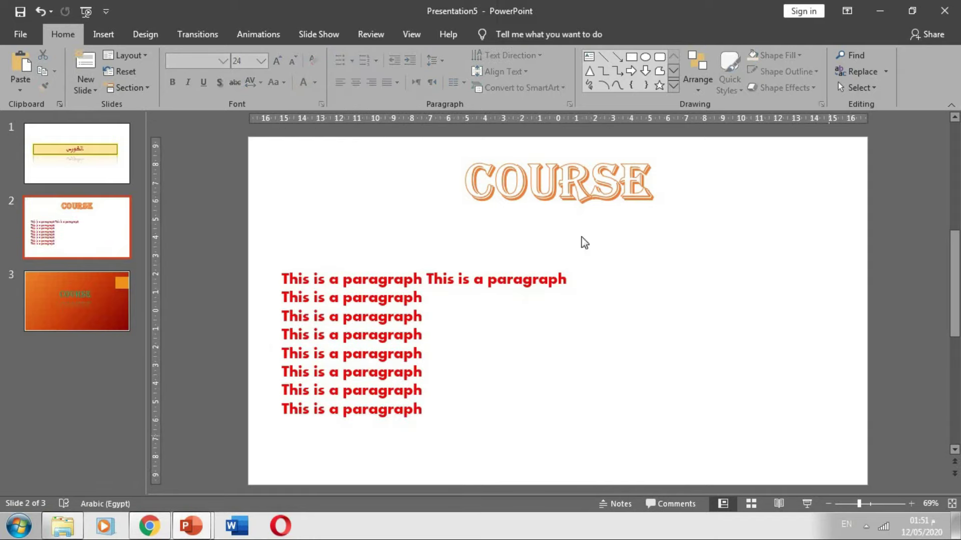
pyautogui.click(97, 160)
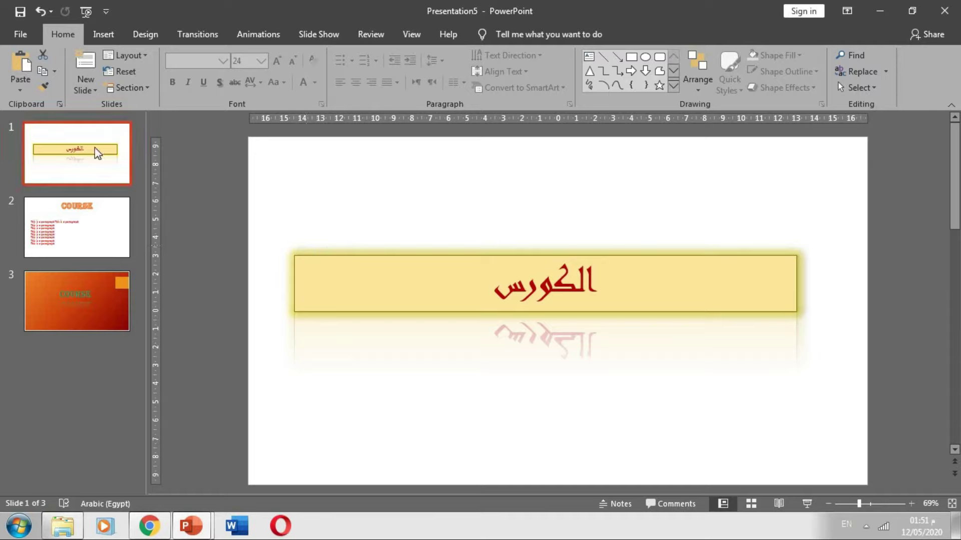
pyautogui.click(82, 250)
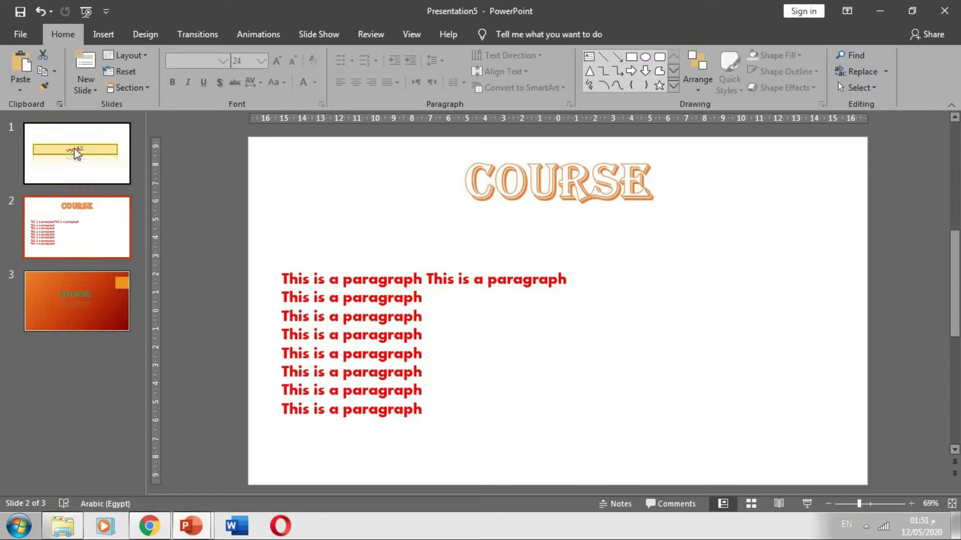
pyautogui.click(76, 150)
pyautogui.click(807, 503)
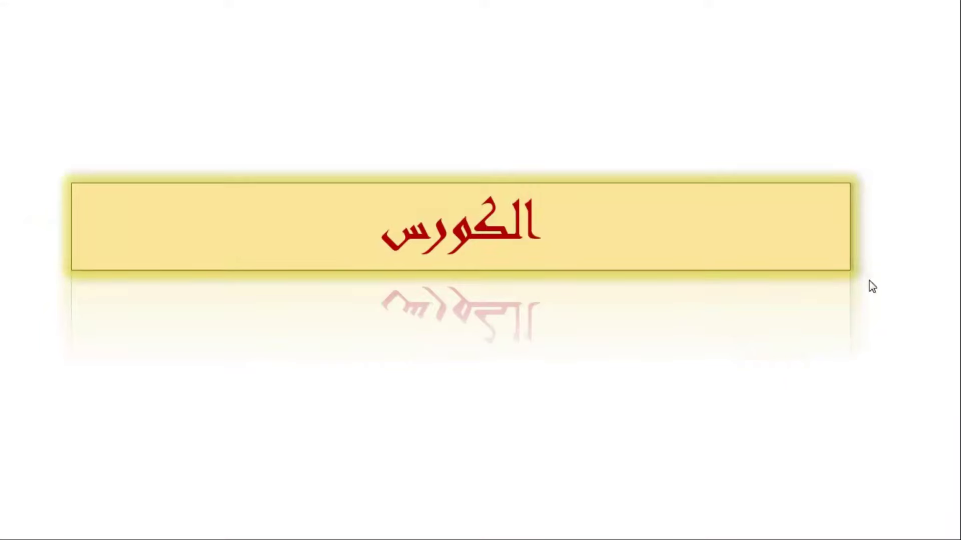
pyautogui.click(828, 375)
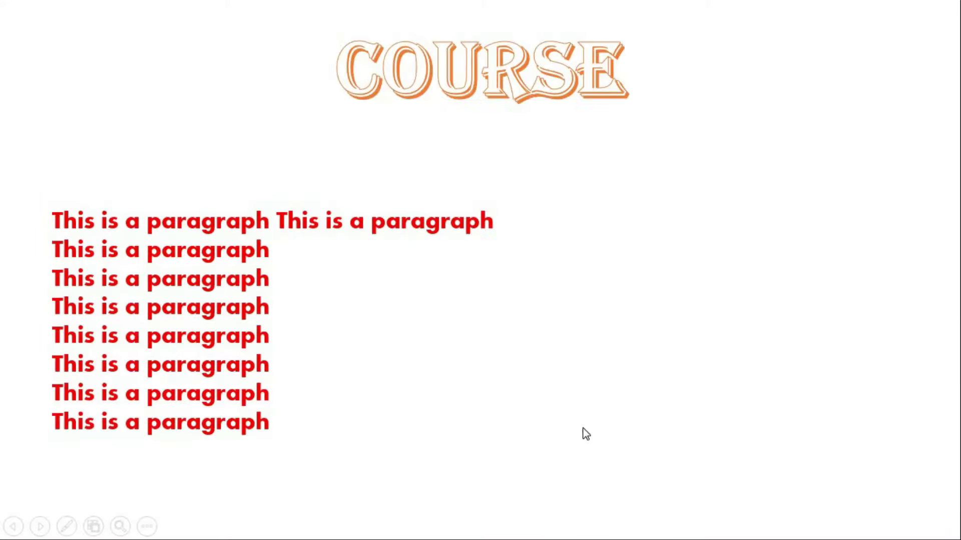
pyautogui.click(904, 290)
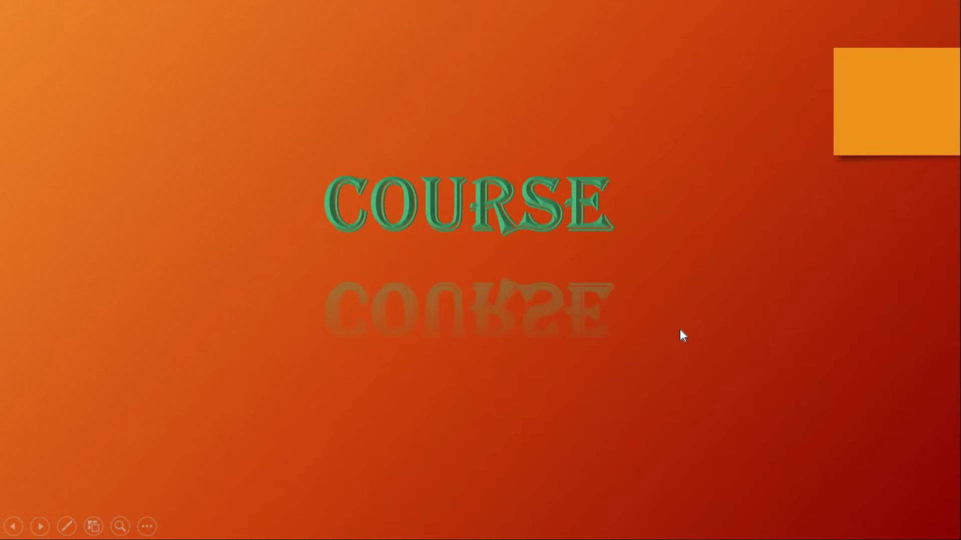
pyautogui.click(701, 305)
pyautogui.click(582, 315)
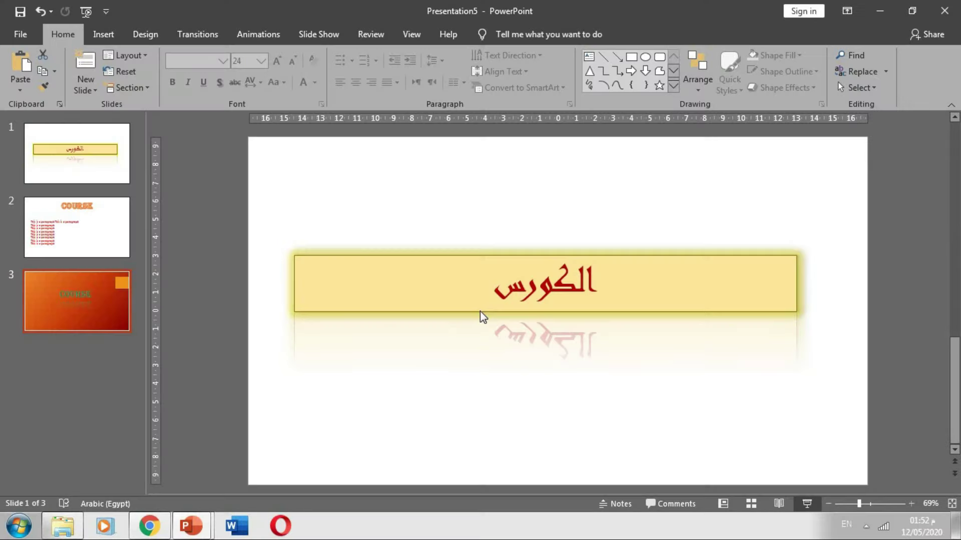